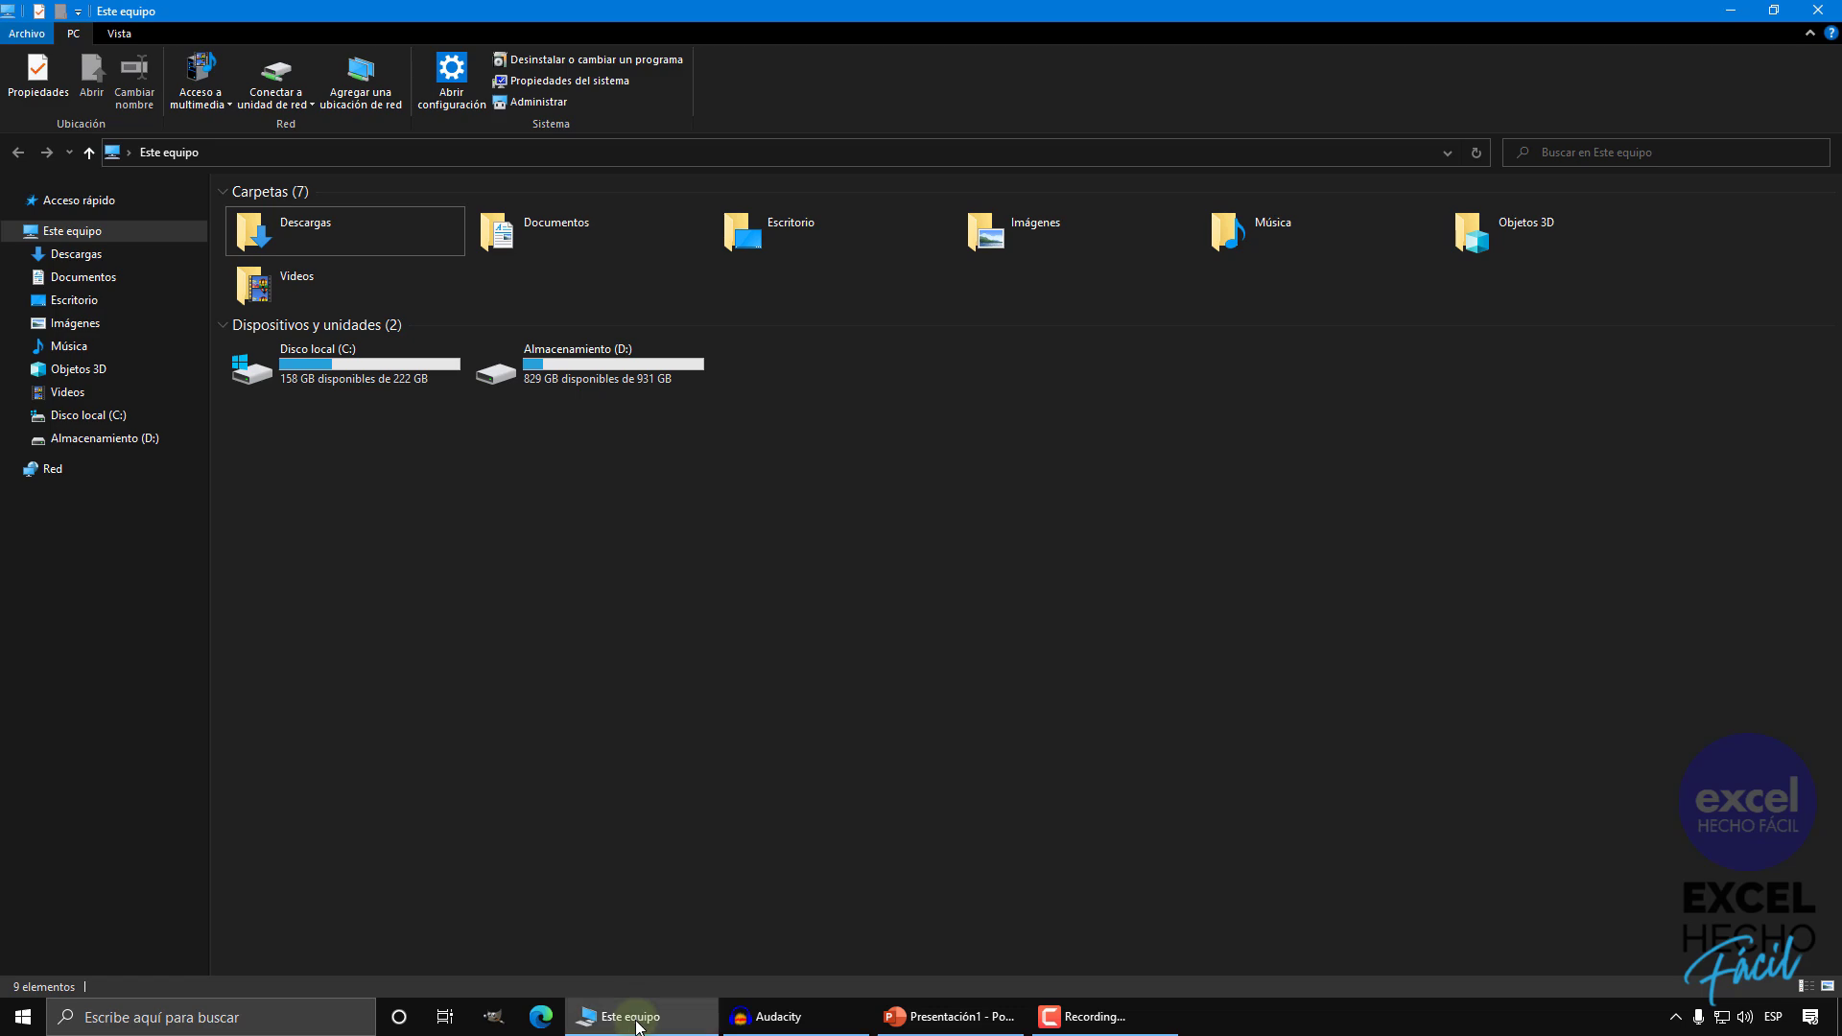
- Look through the open Audacity, PowerPoint and screen recorder windows, hide the recorder, and return to the Este equipo window
mouse_move(636, 1023)
click(796, 1013)
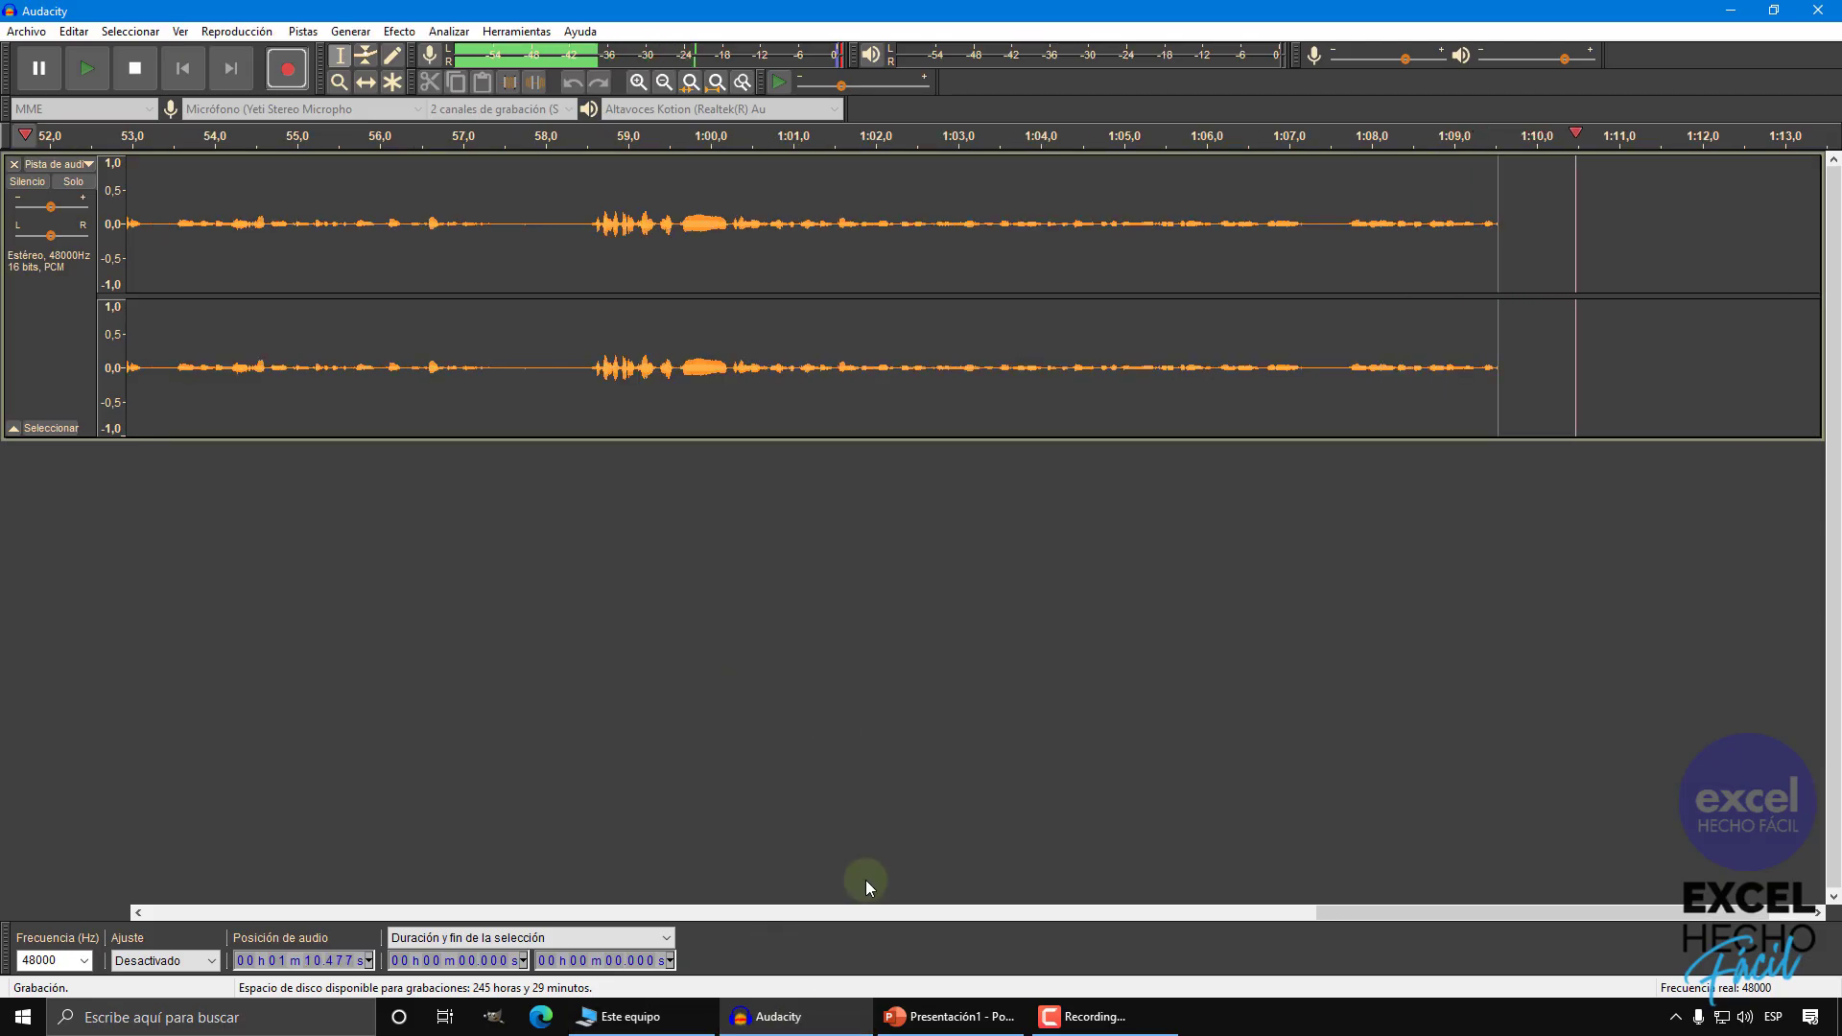
click(948, 1016)
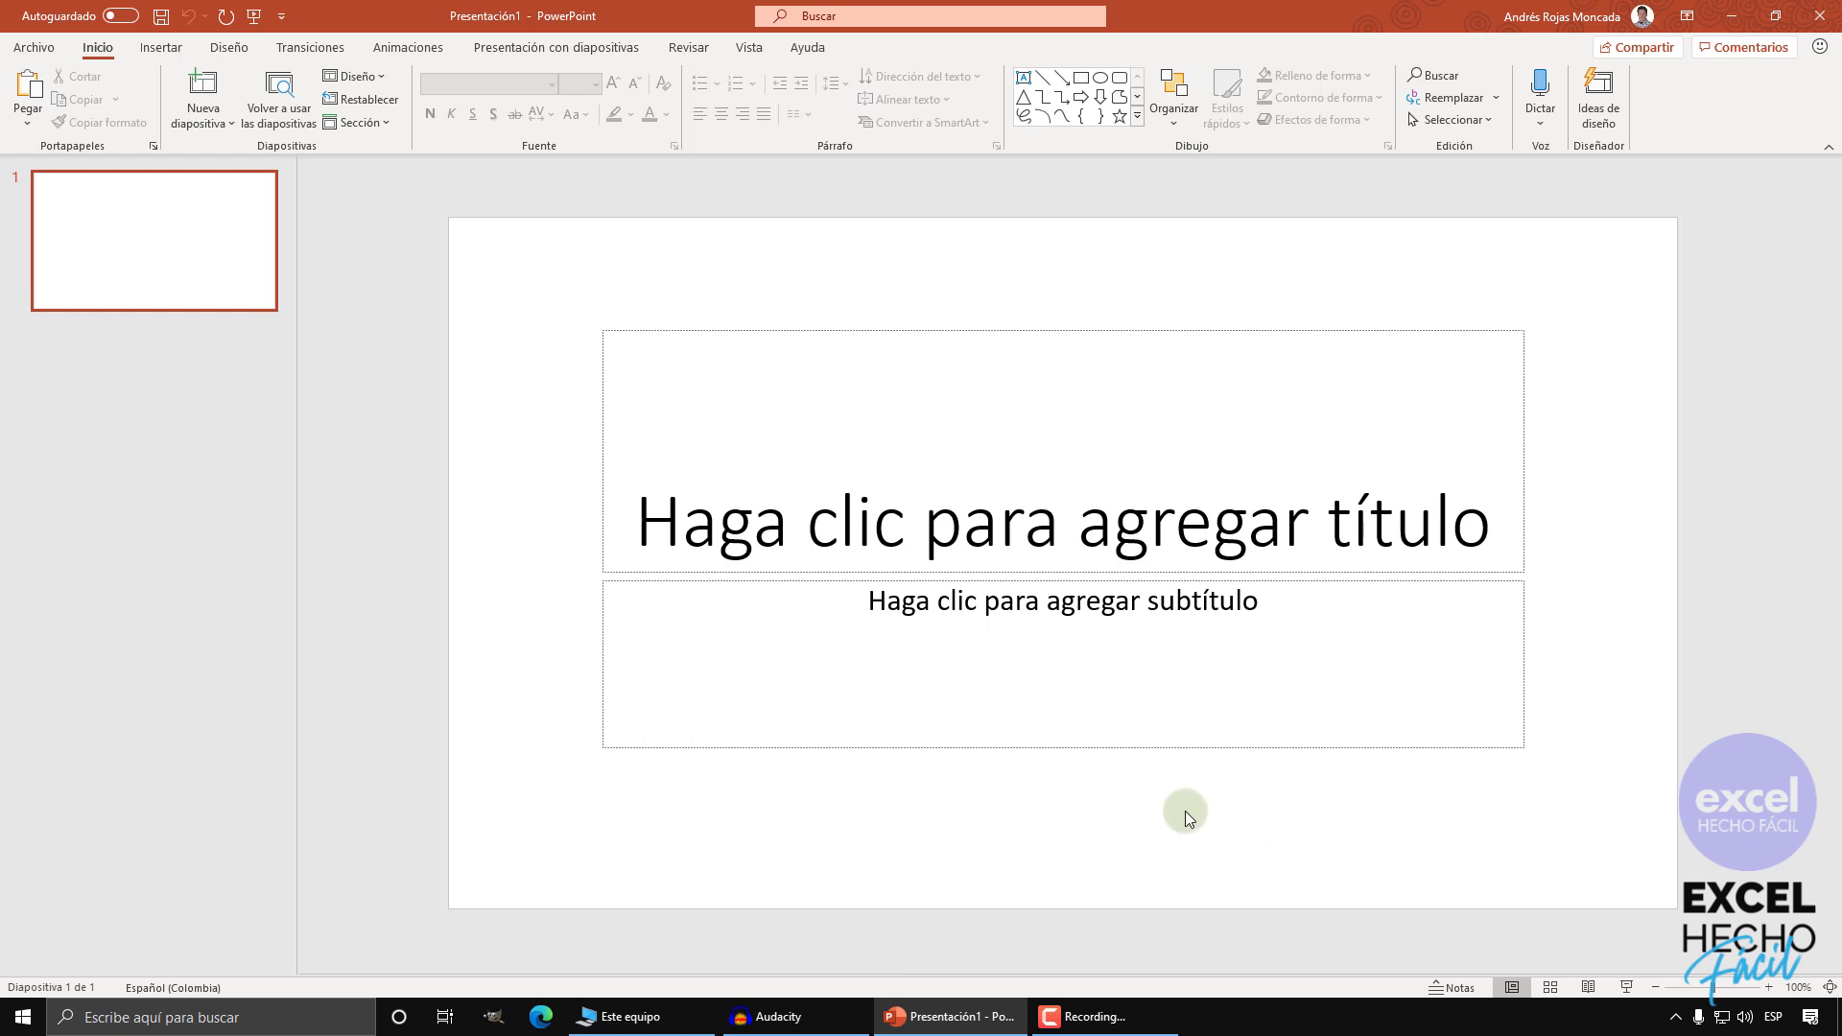
click(1108, 1015)
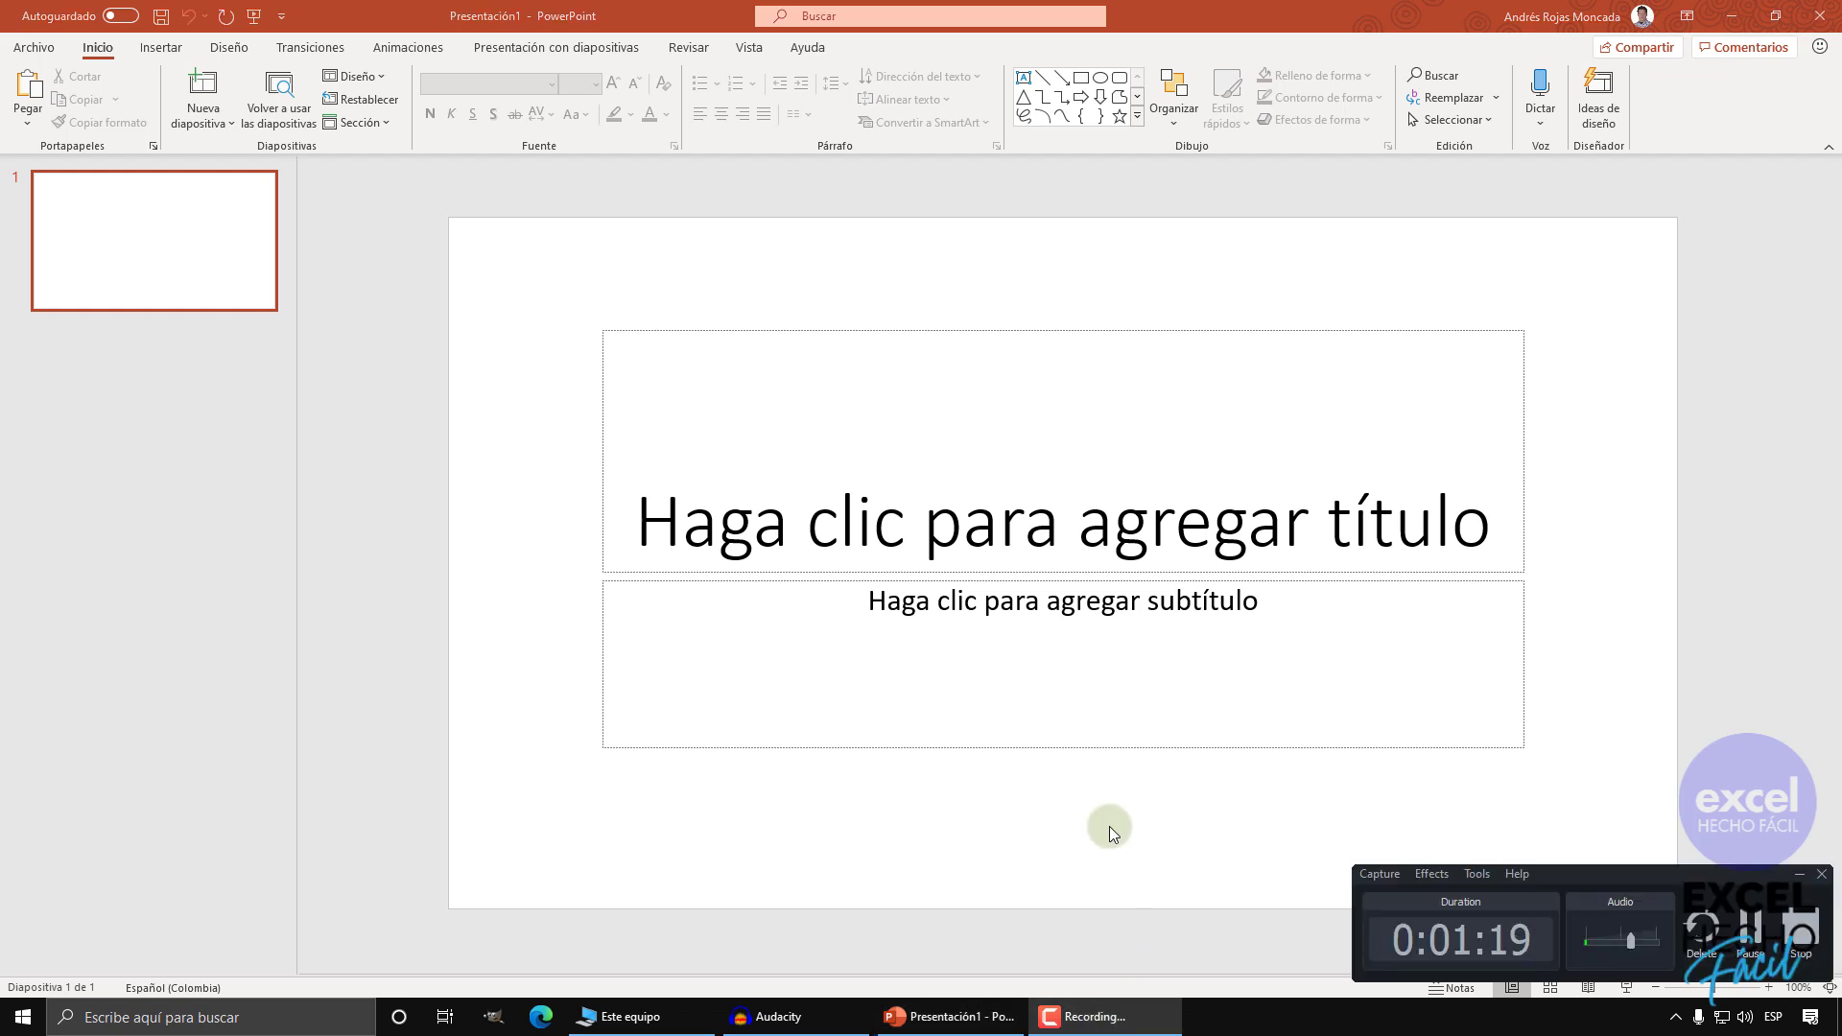
click(1800, 876)
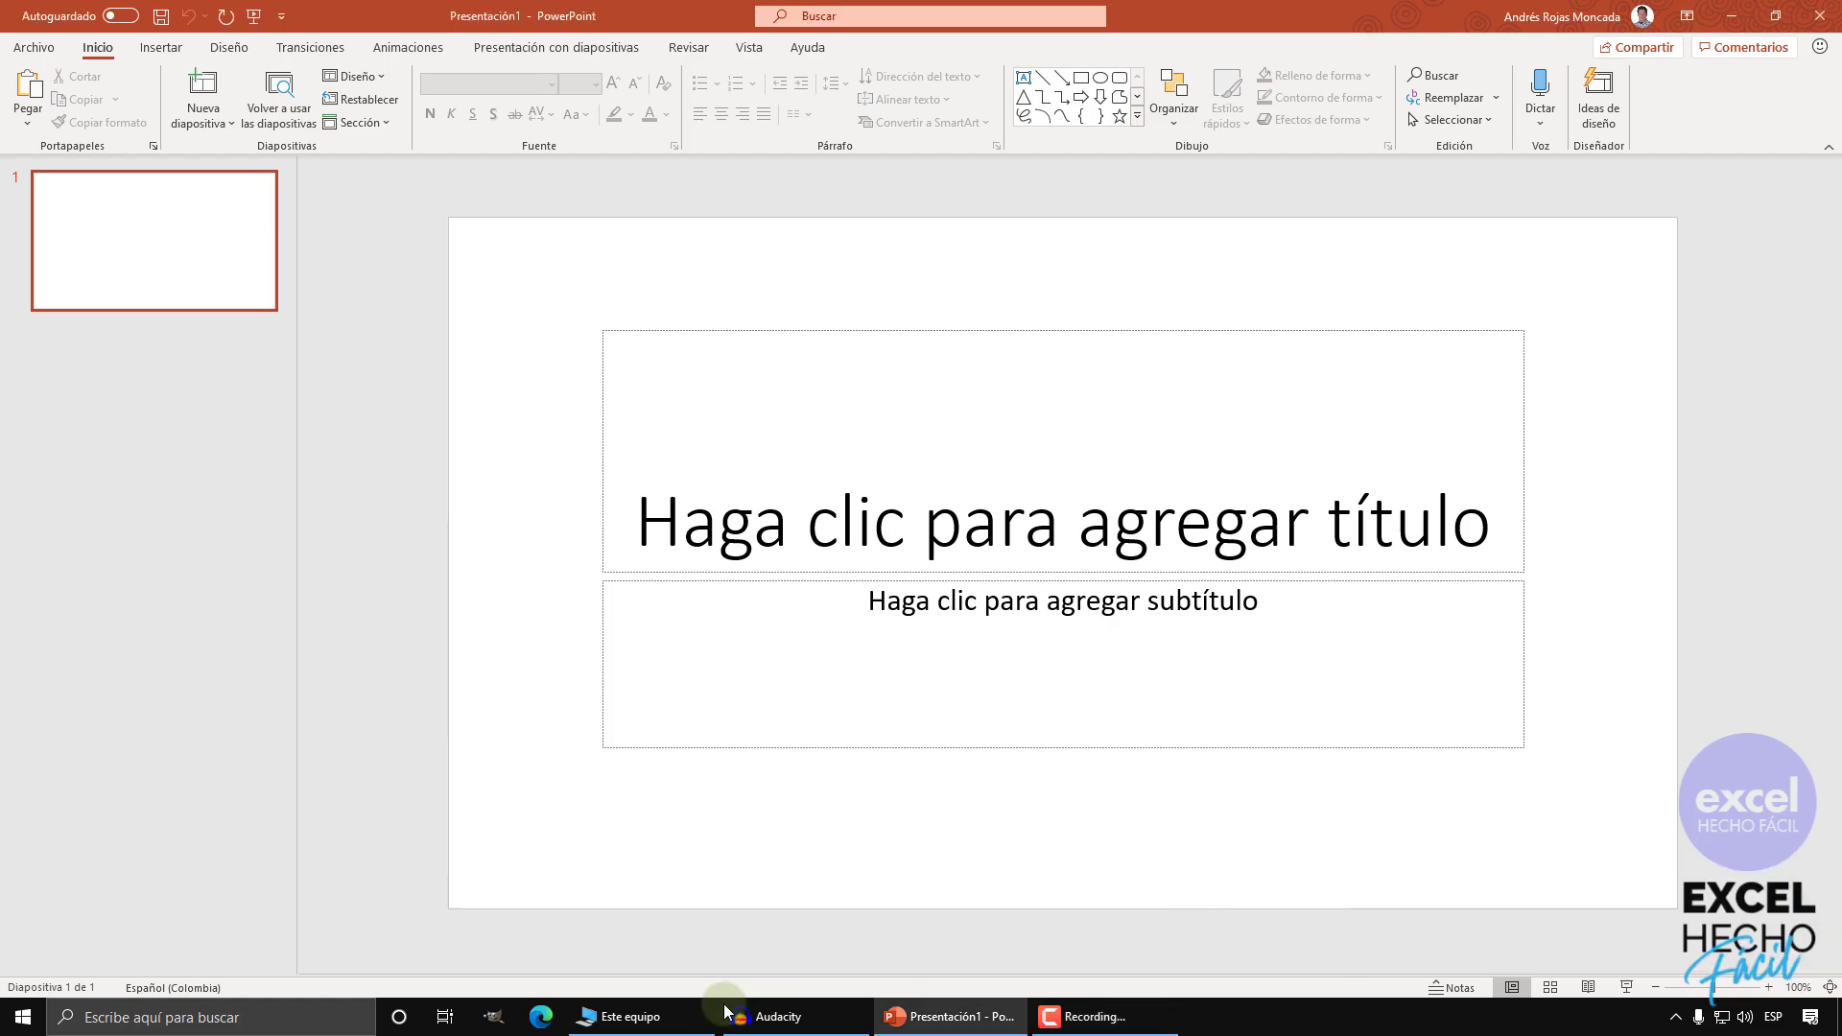
click(633, 1015)
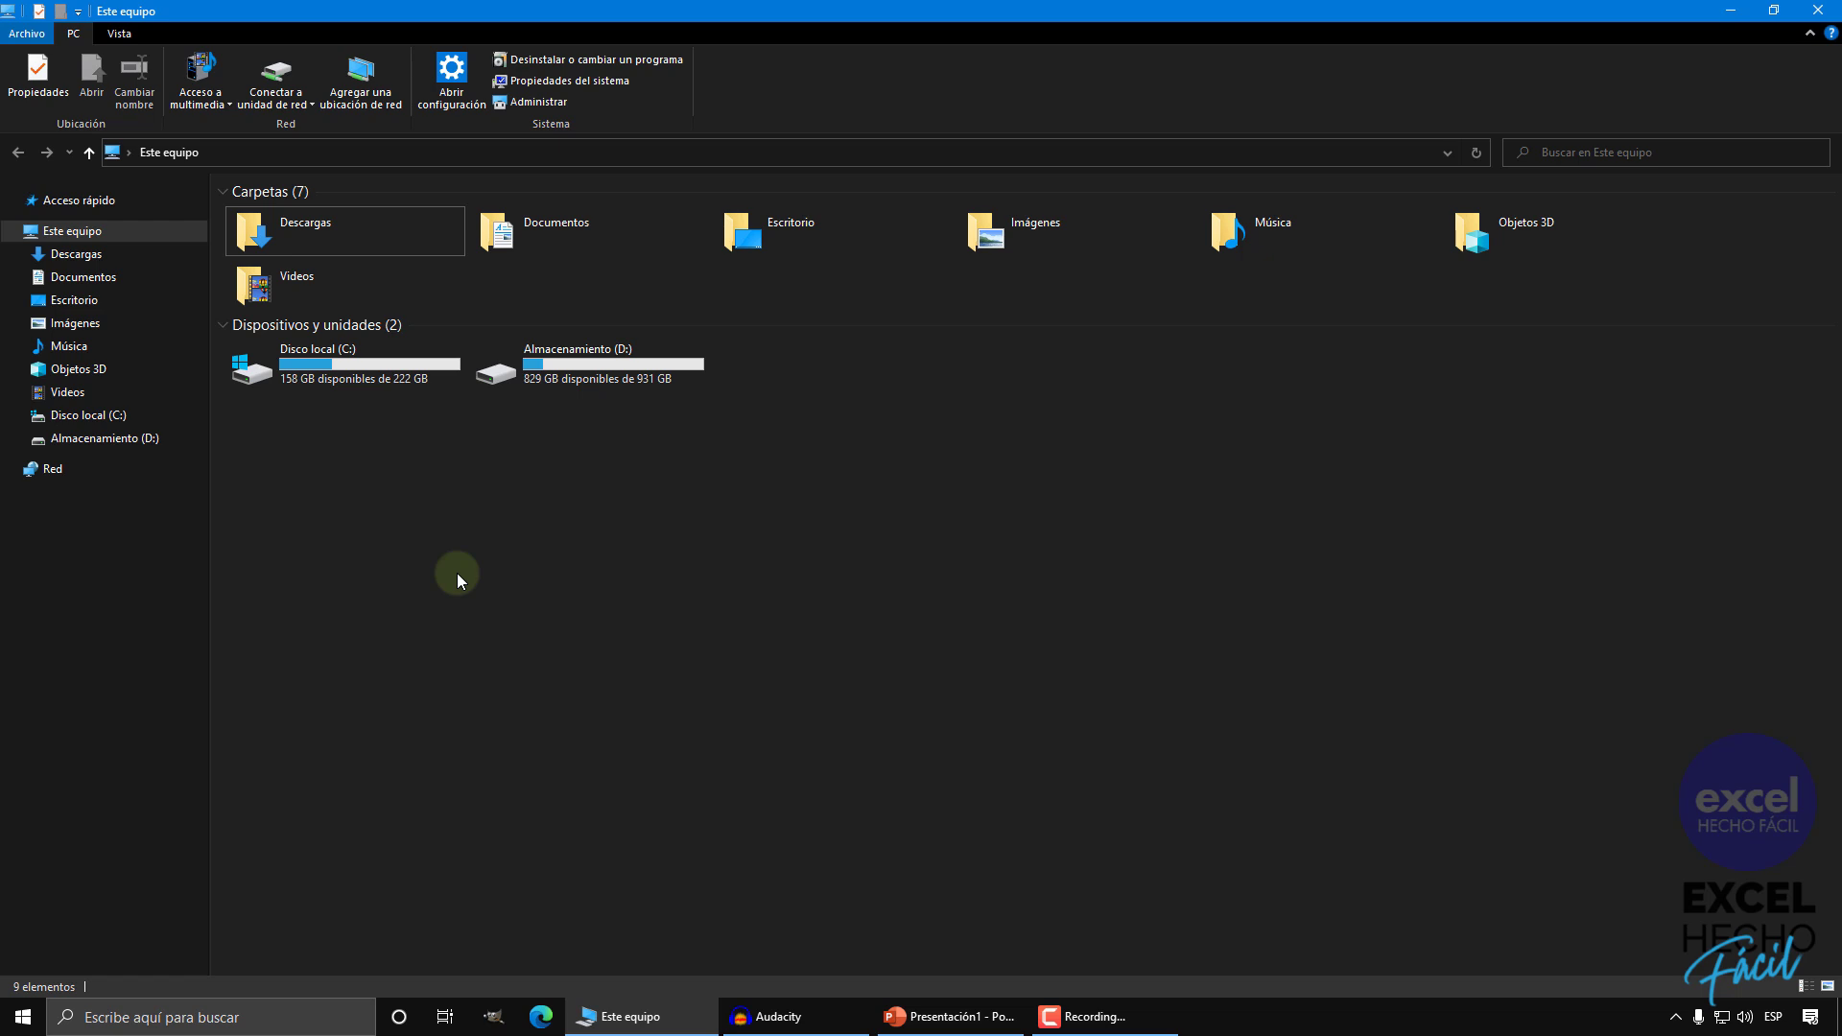
- Create a new virtual desktop and open a blank Word document on it
key(ctrl+super+d)
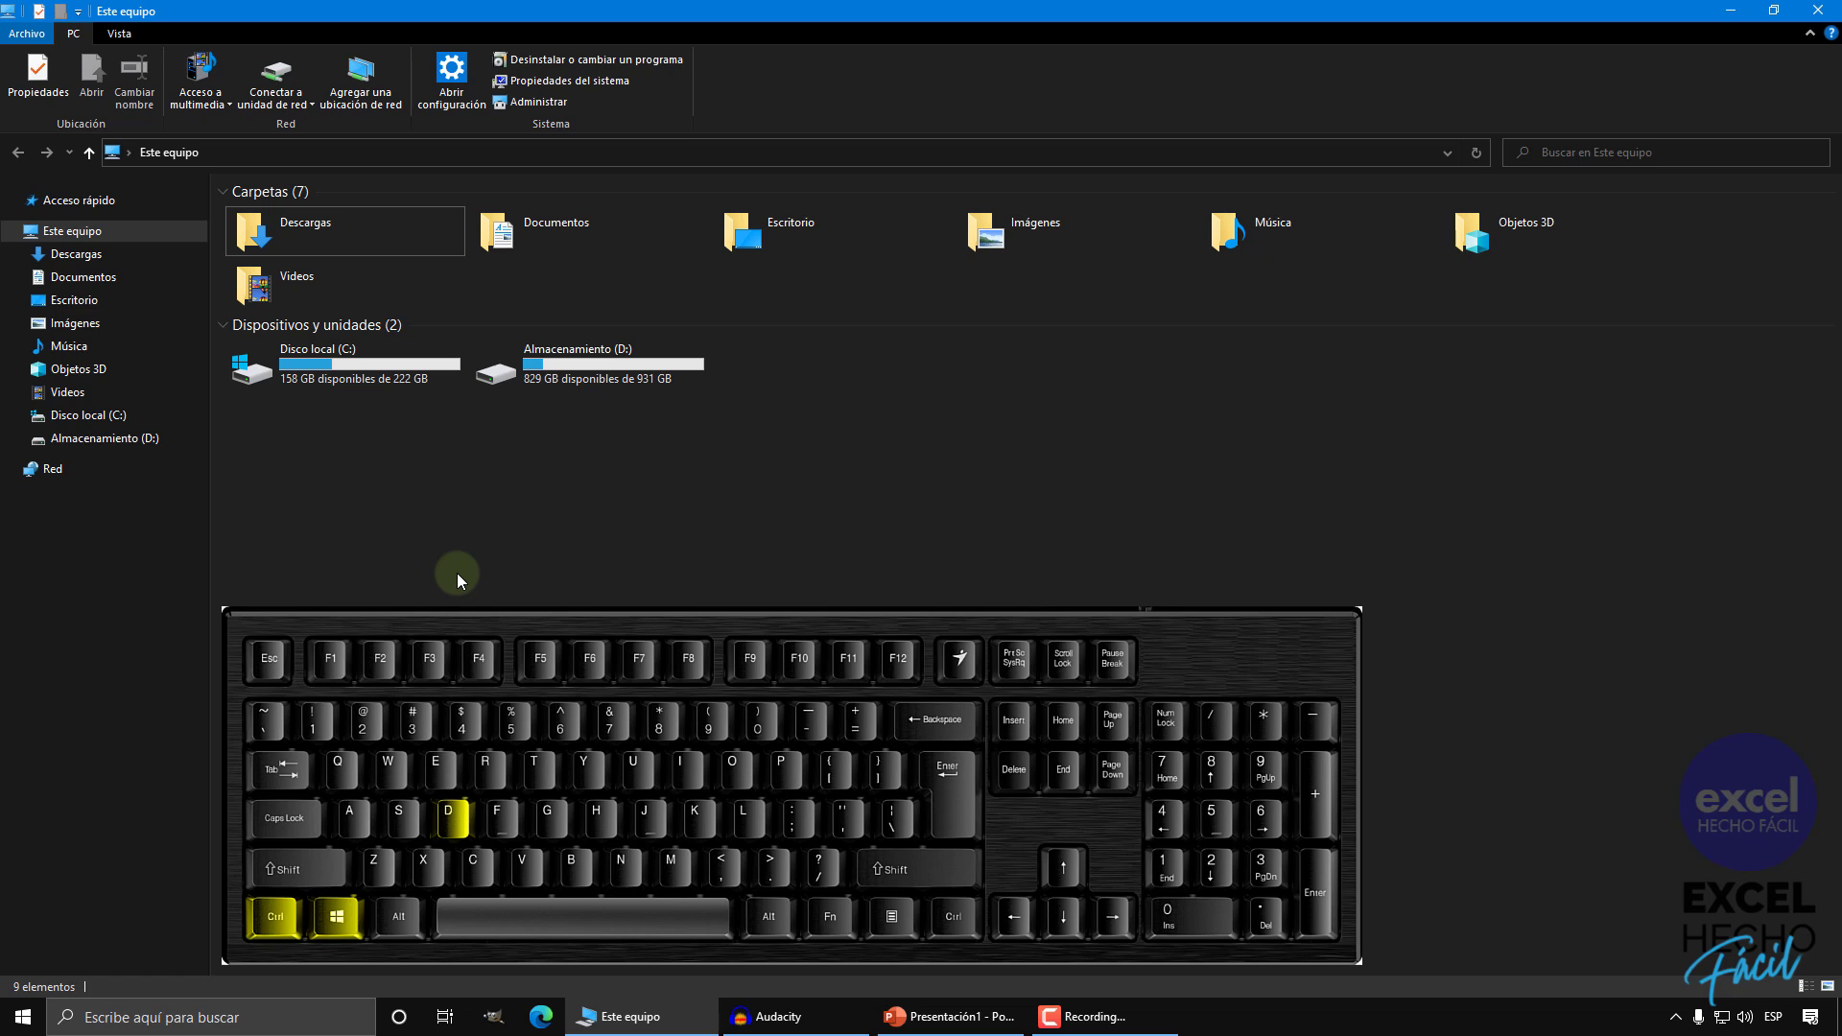
key(ctrl+super+d)
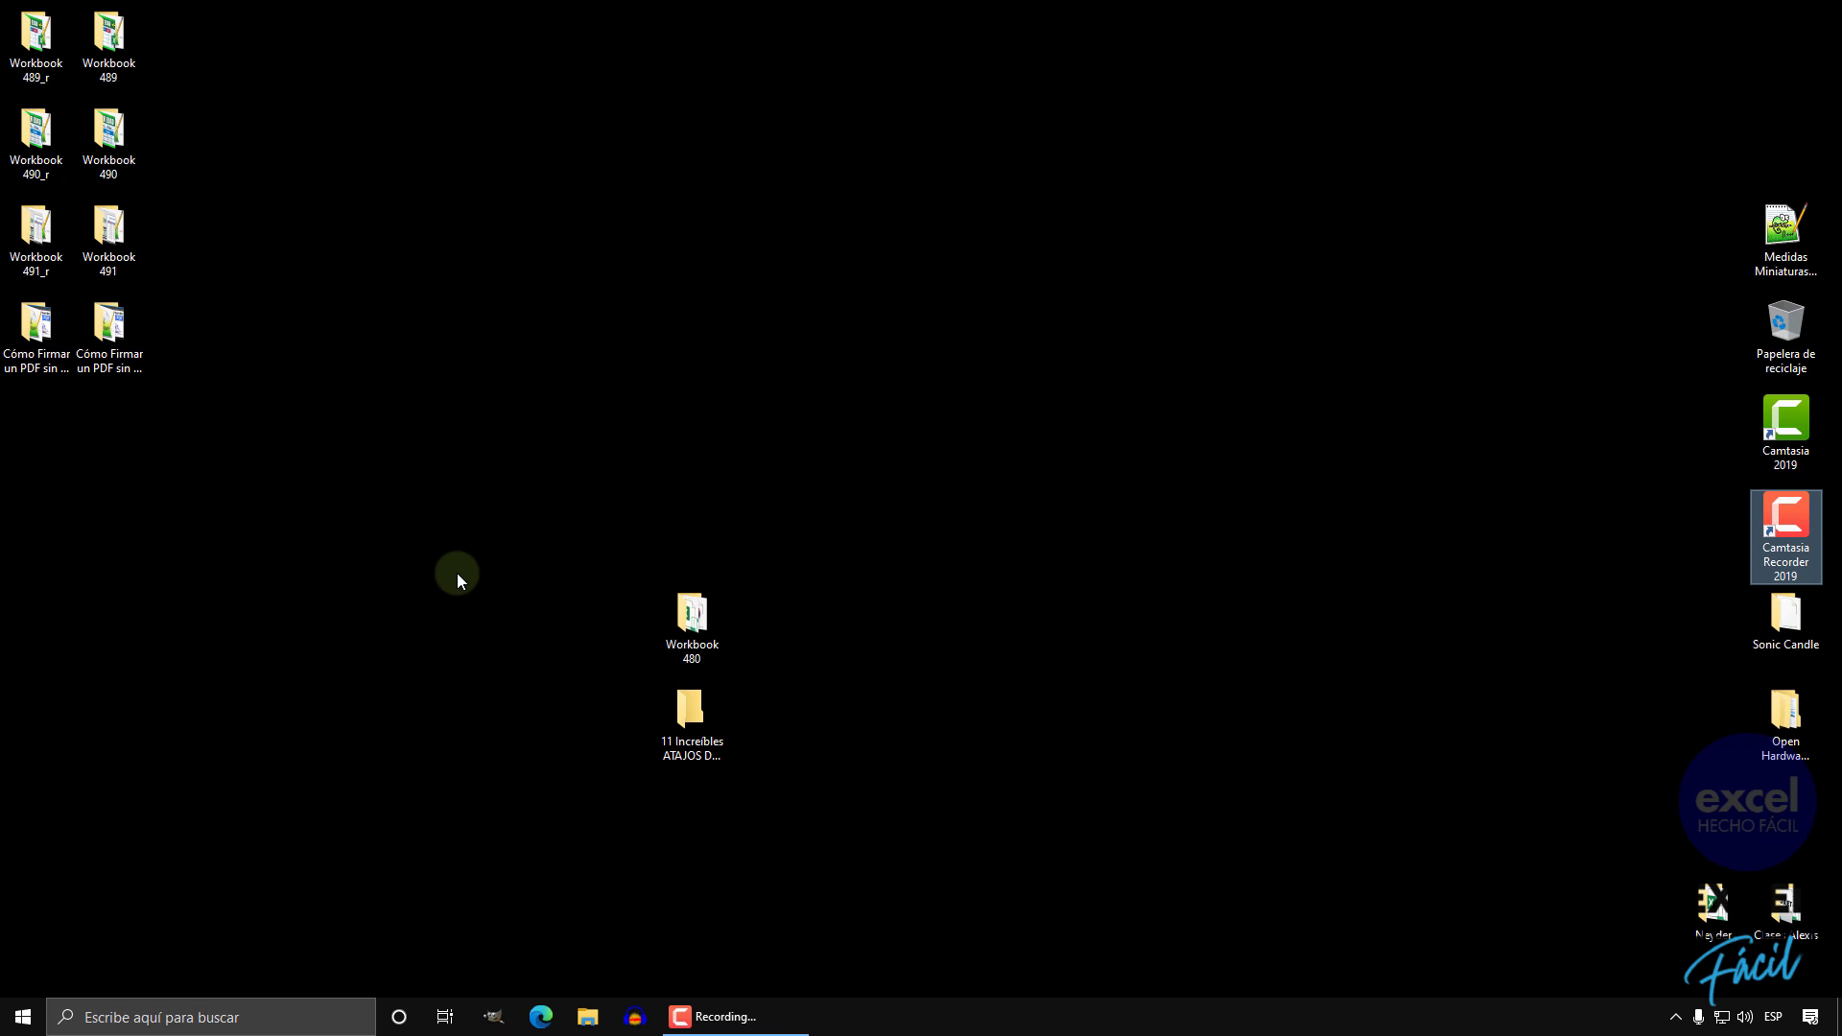
click(23, 1016)
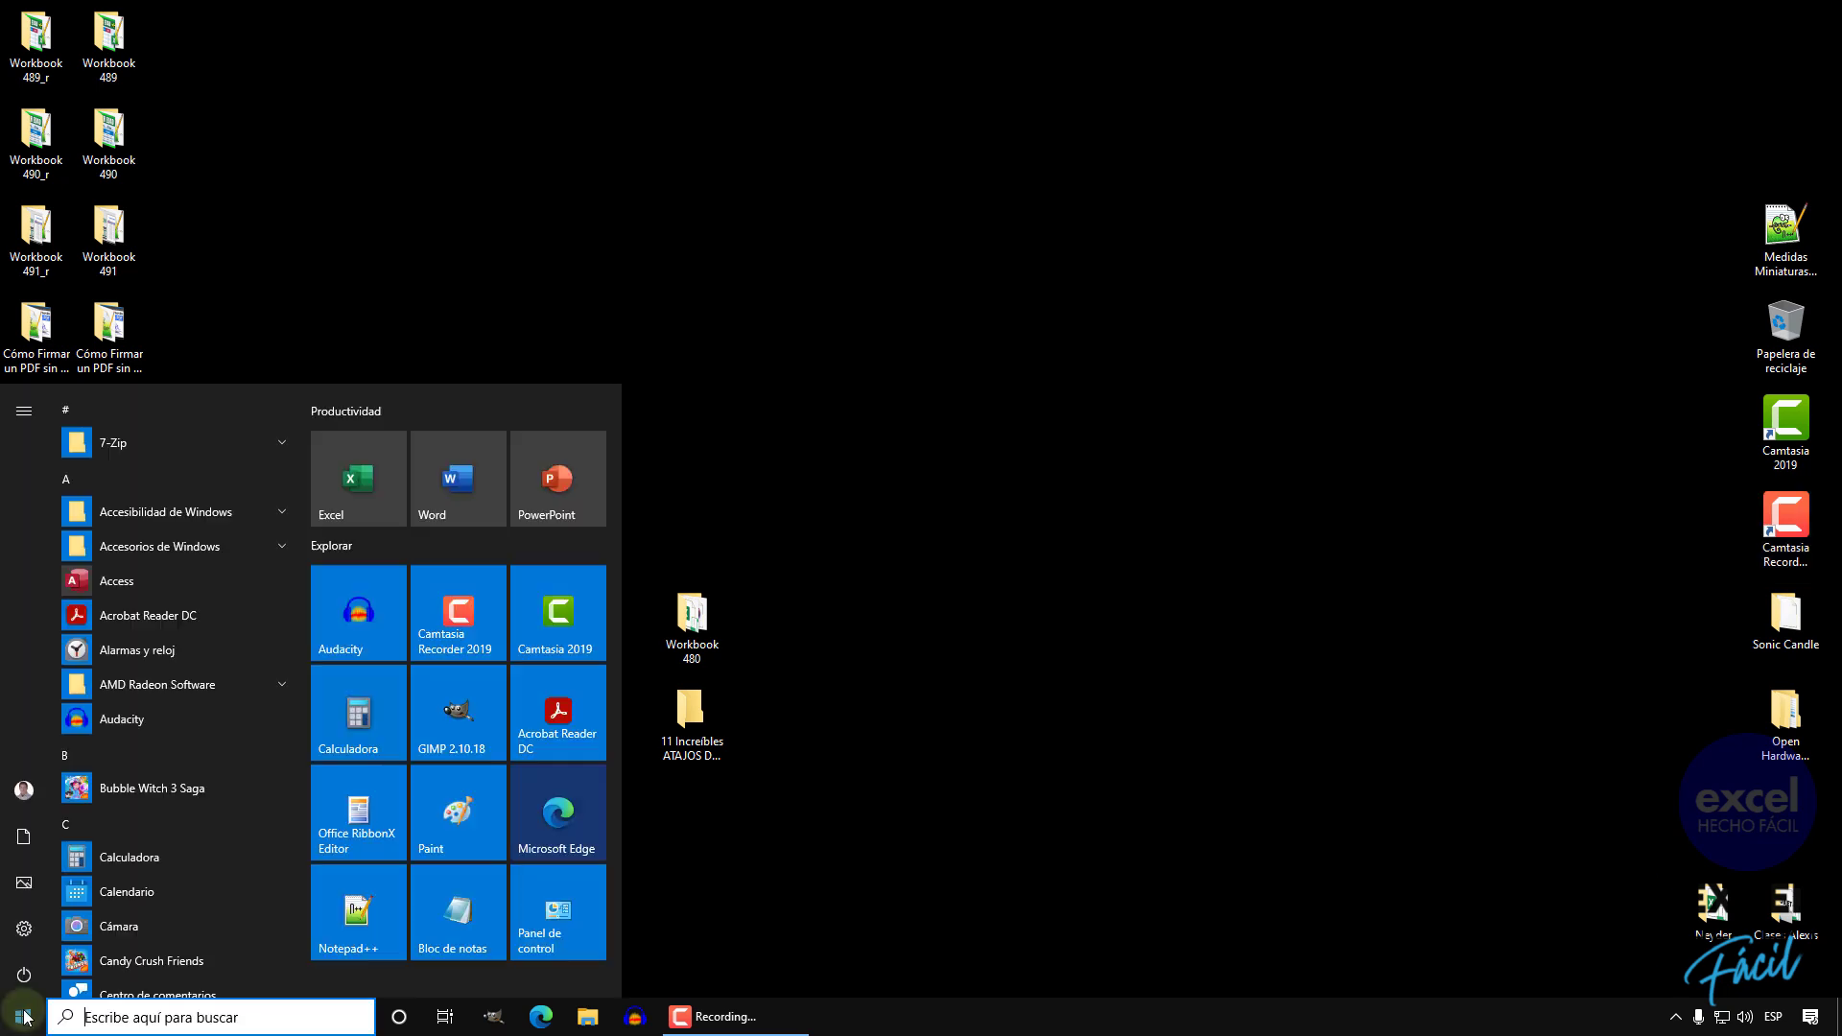
click(479, 493)
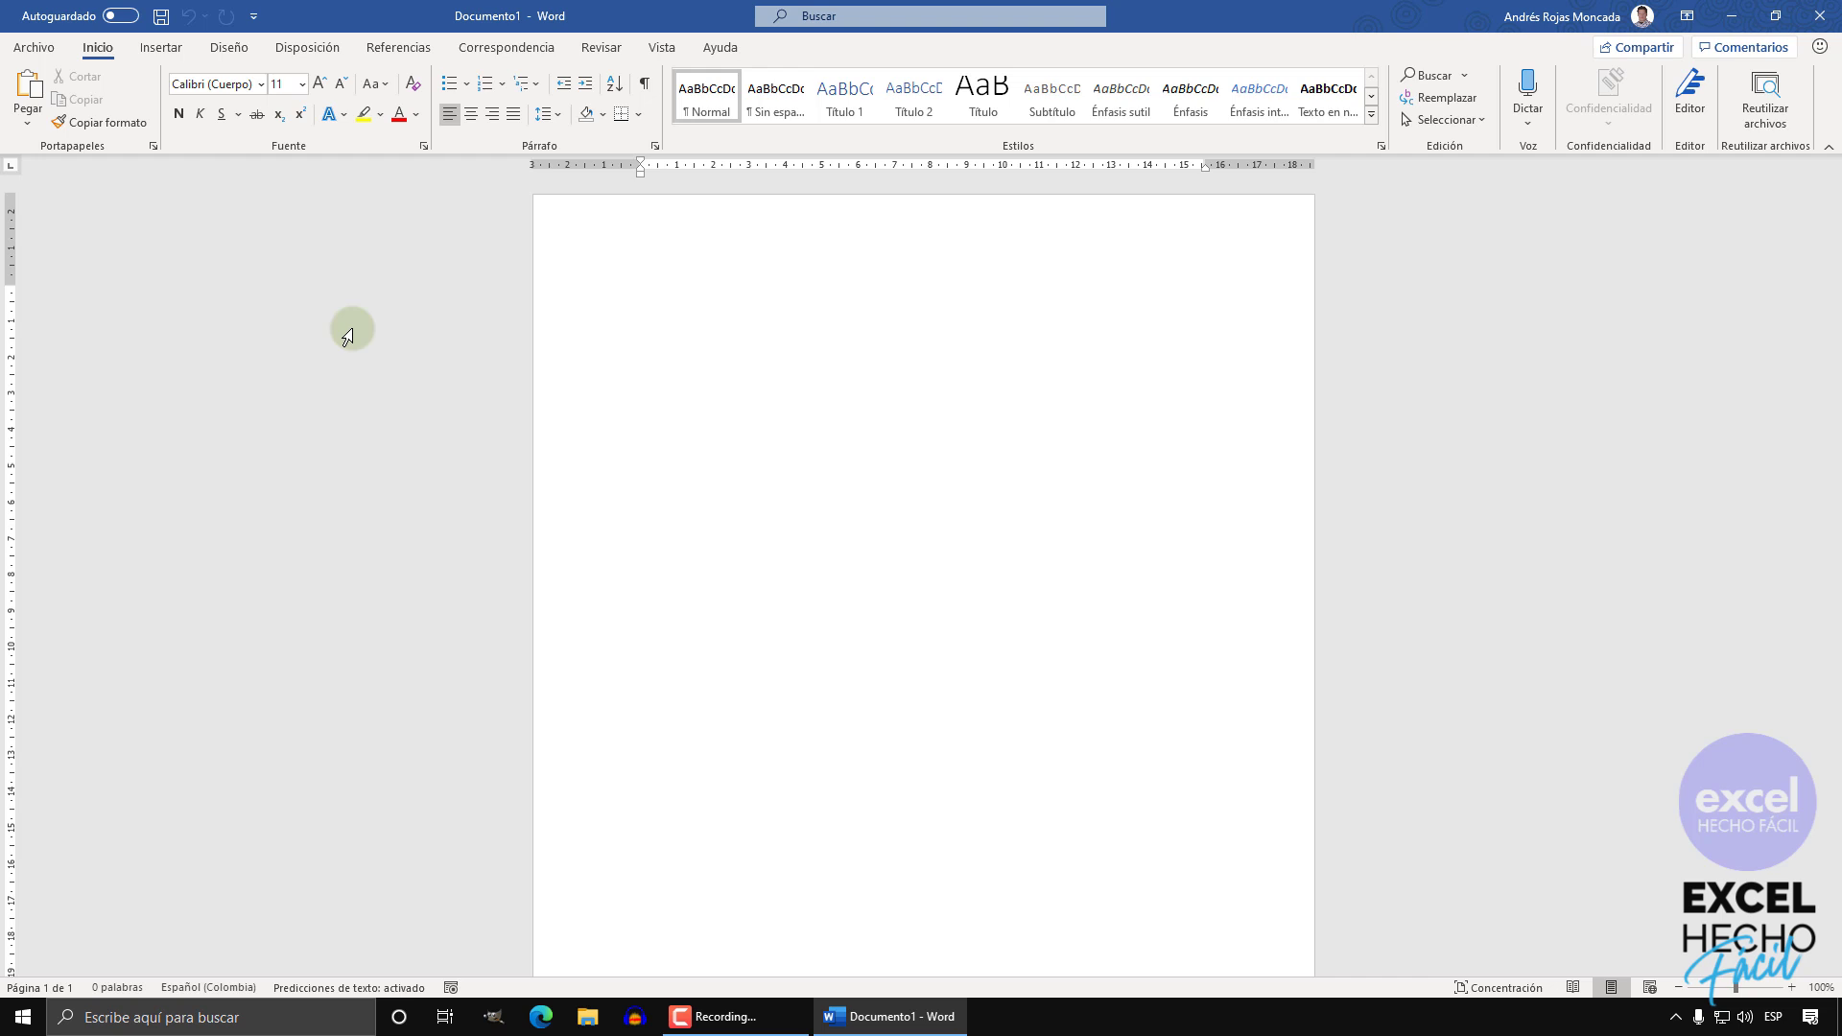
- Create another virtual desktop and open a blank Excel workbook on it
key(ctrl+super+d)
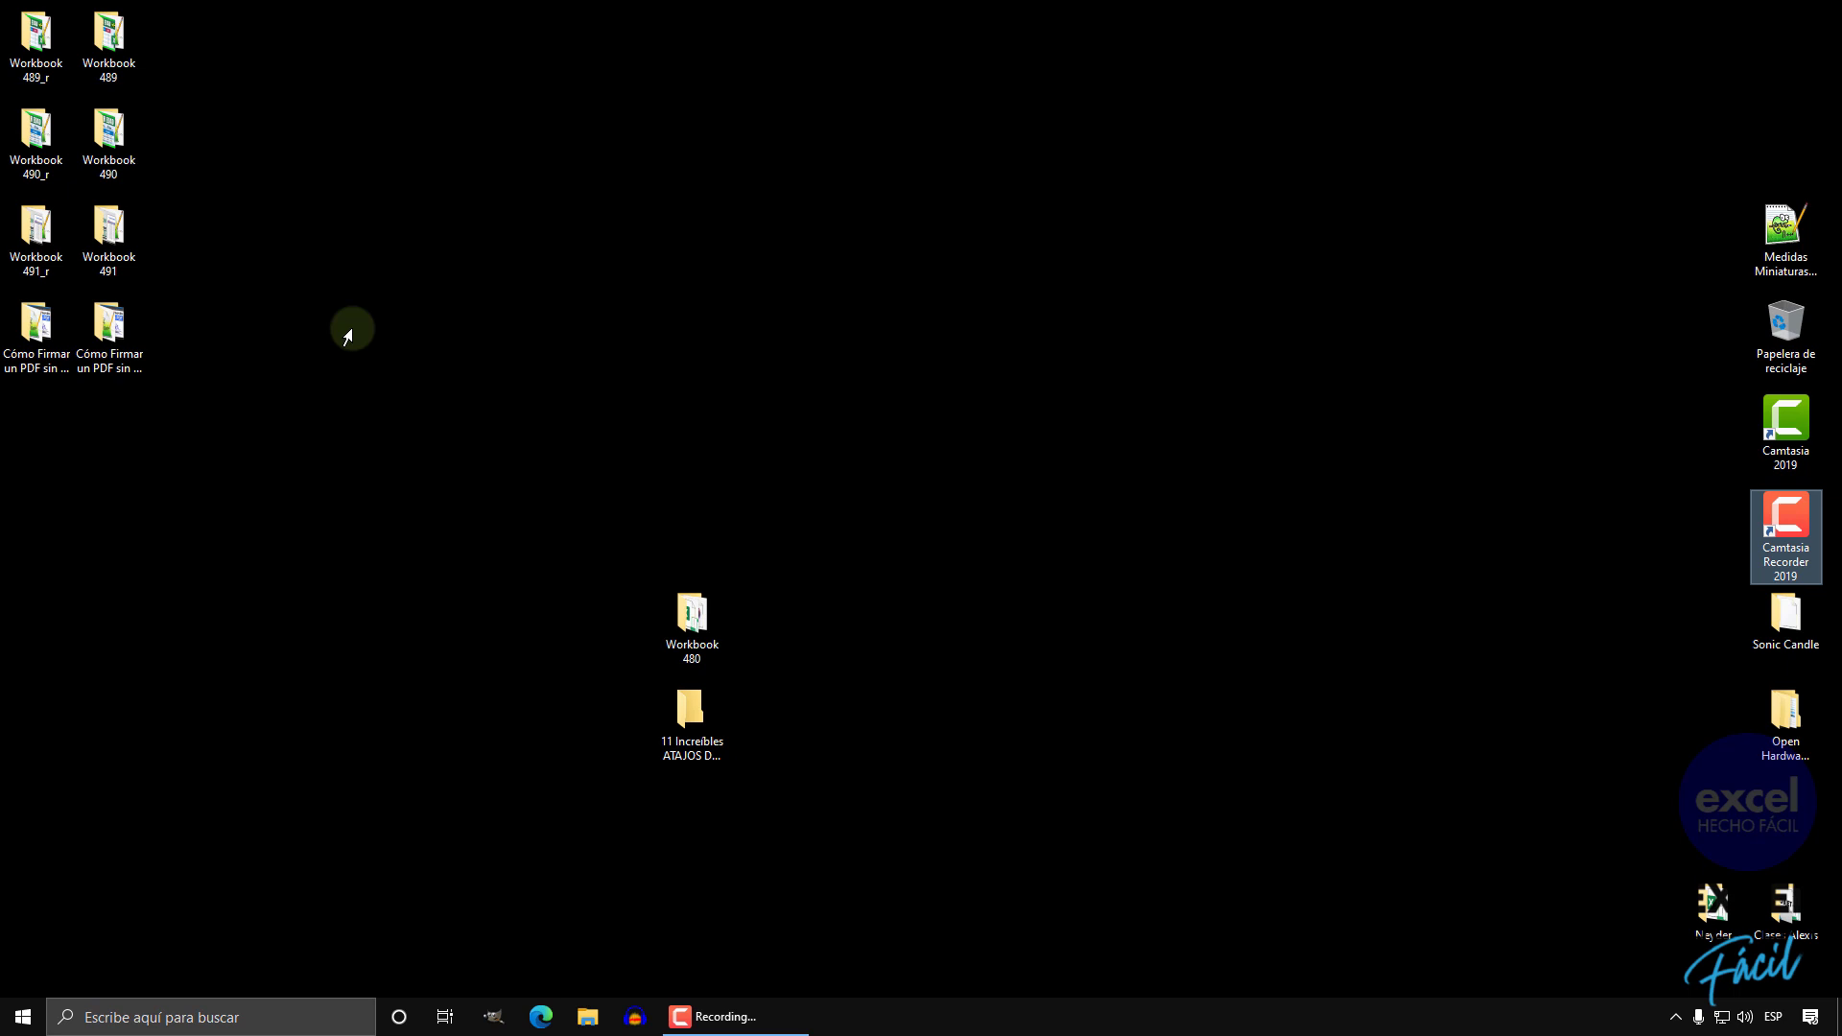
click(21, 1016)
click(343, 485)
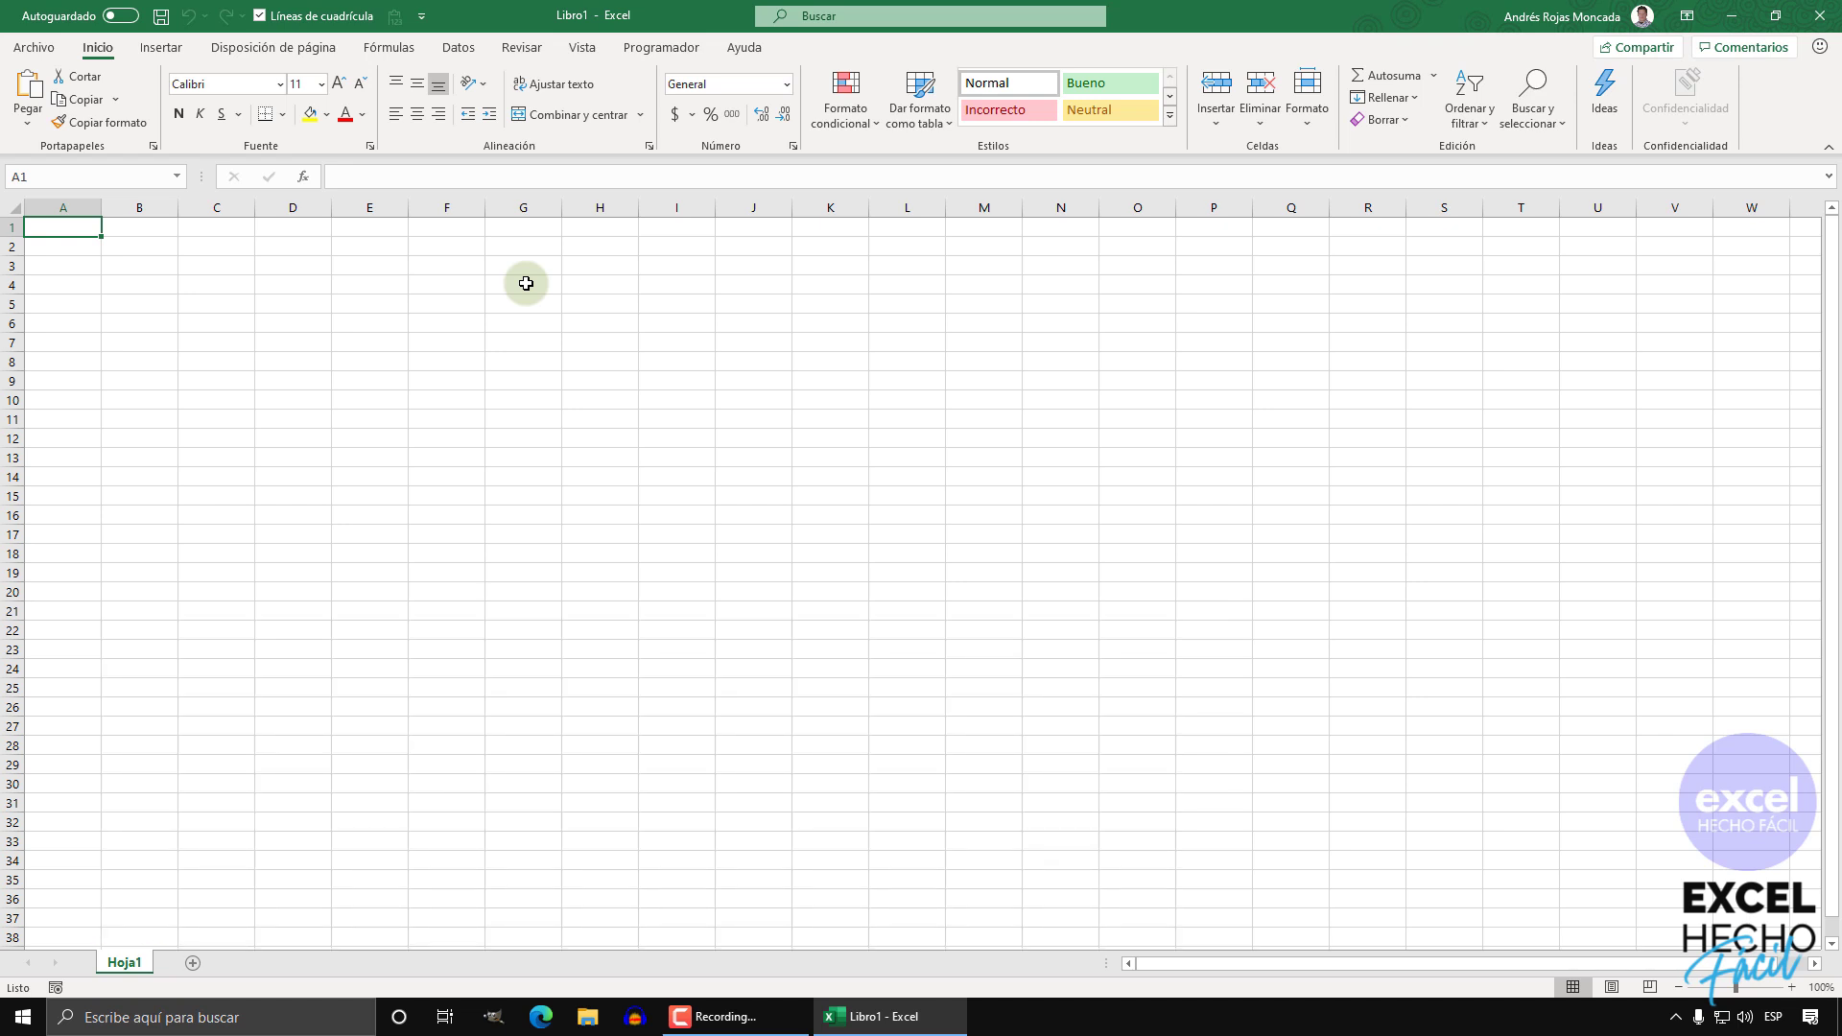
- Preview the windows open on Escritorio 3, 2 and 1 in Task View and return to Escritorio 1
click(445, 1017)
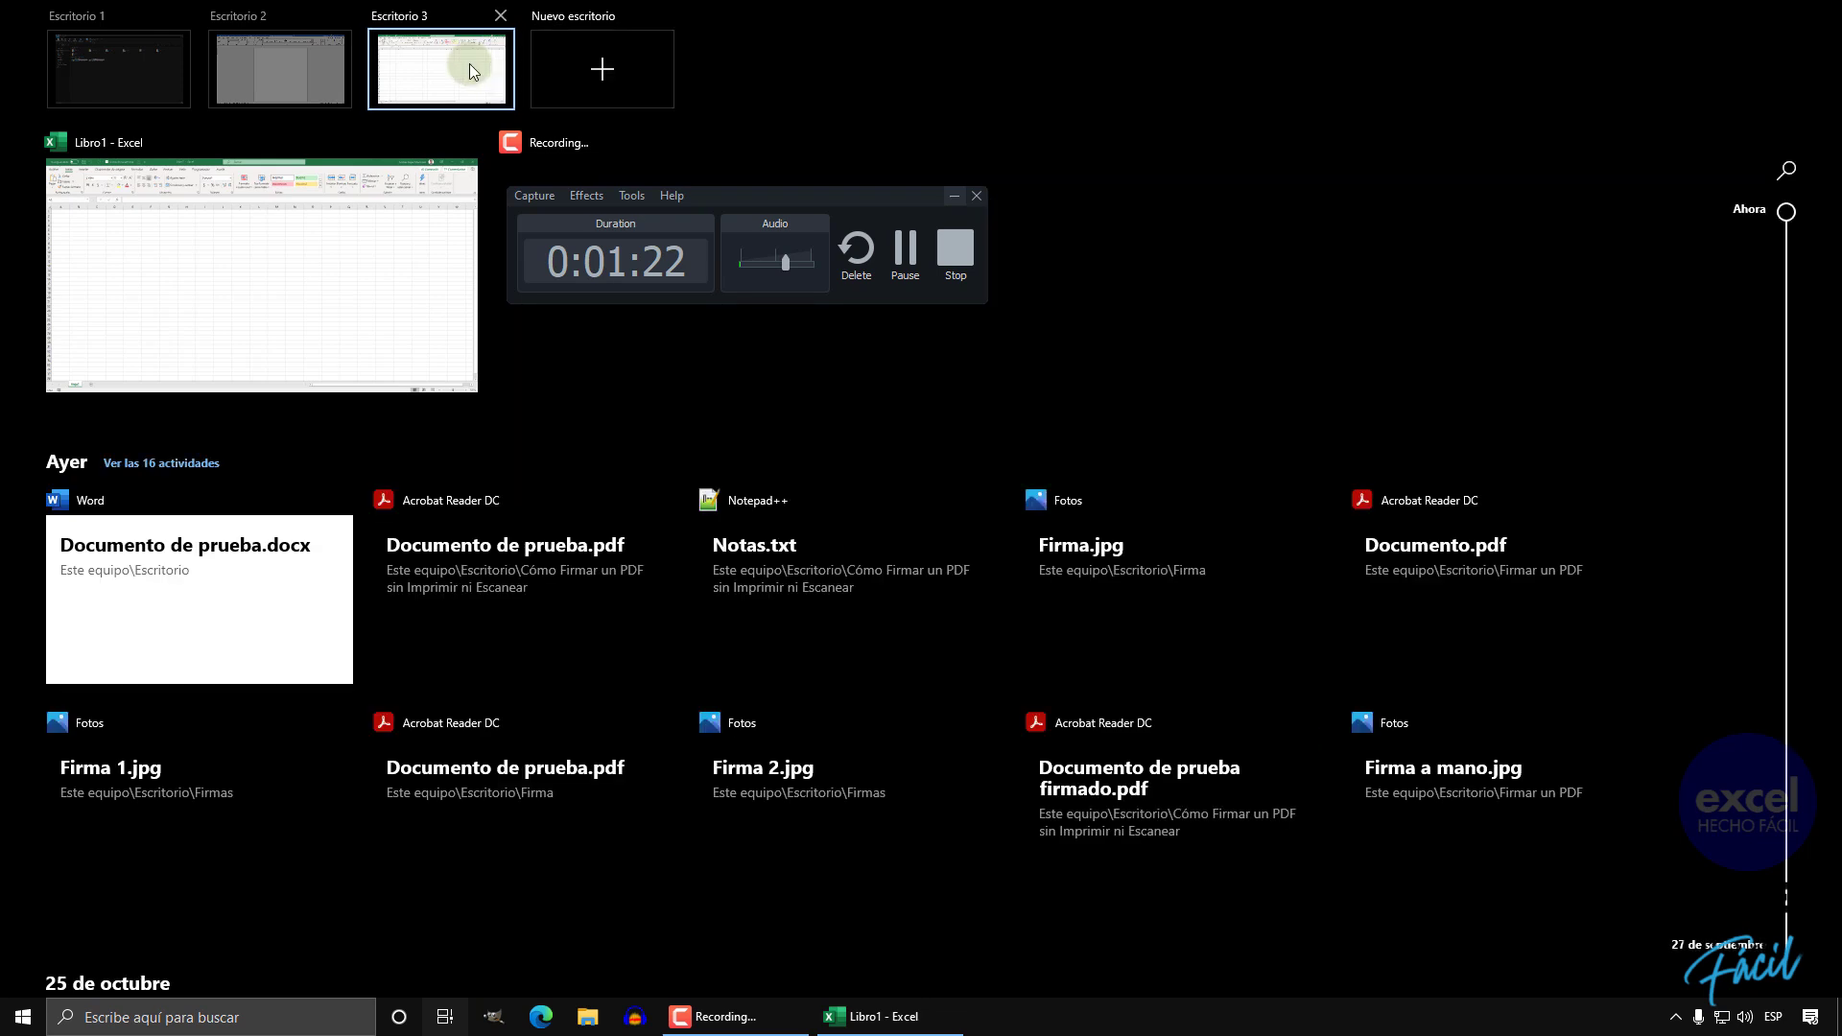
mouse_move(272, 71)
mouse_move(156, 72)
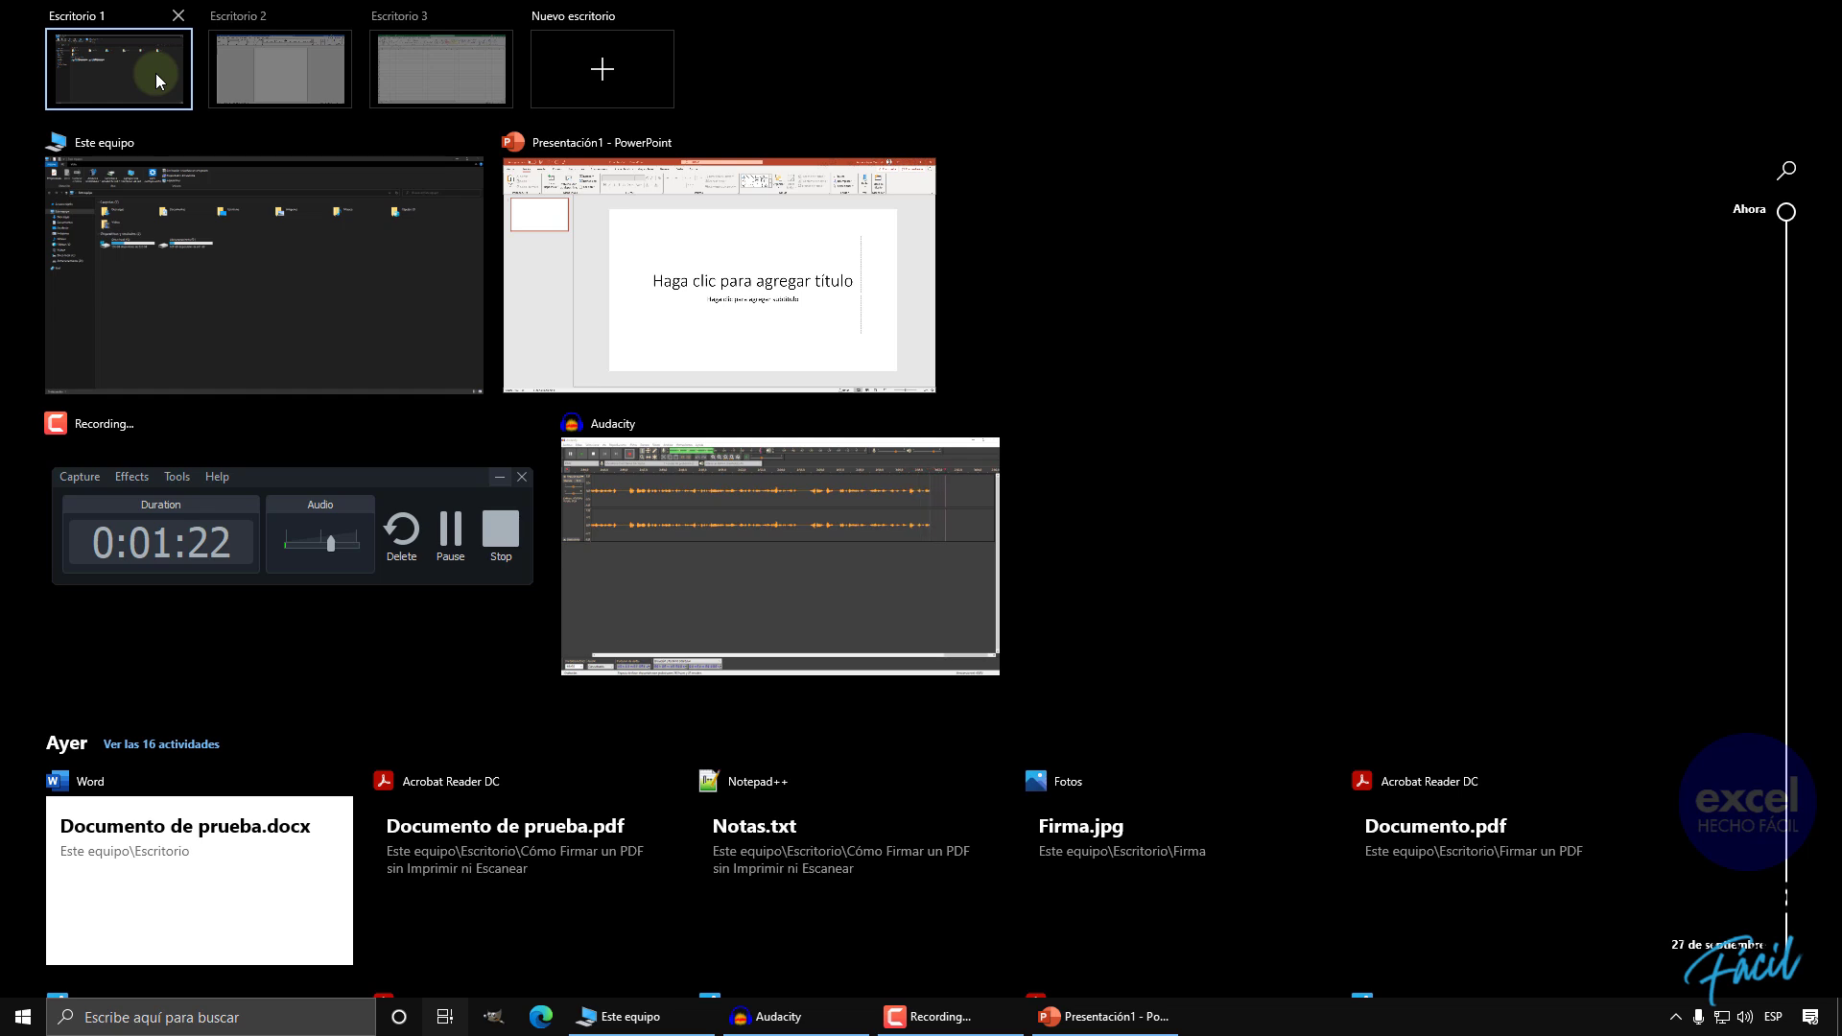
click(850, 55)
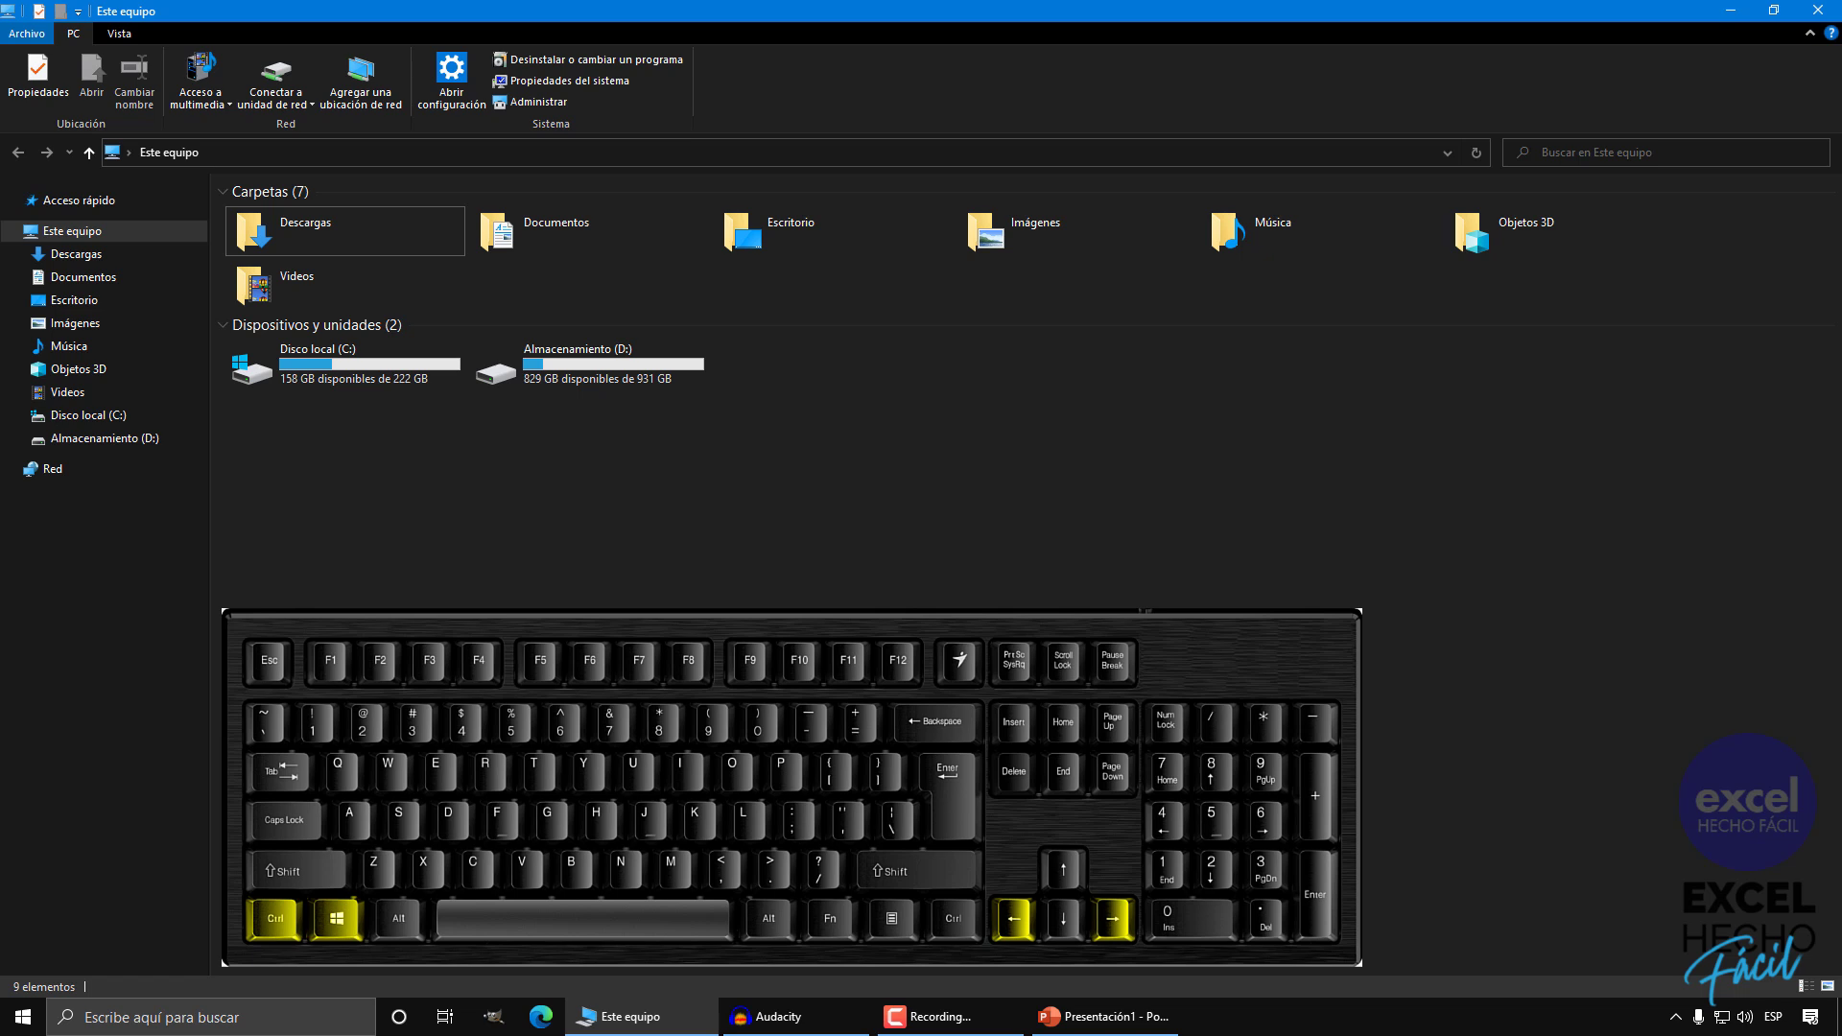
- Cycle forward through the virtual desktops to the Excel workbook and back to the Este equipo window, without using Task View
key(ctrl+super+Right)
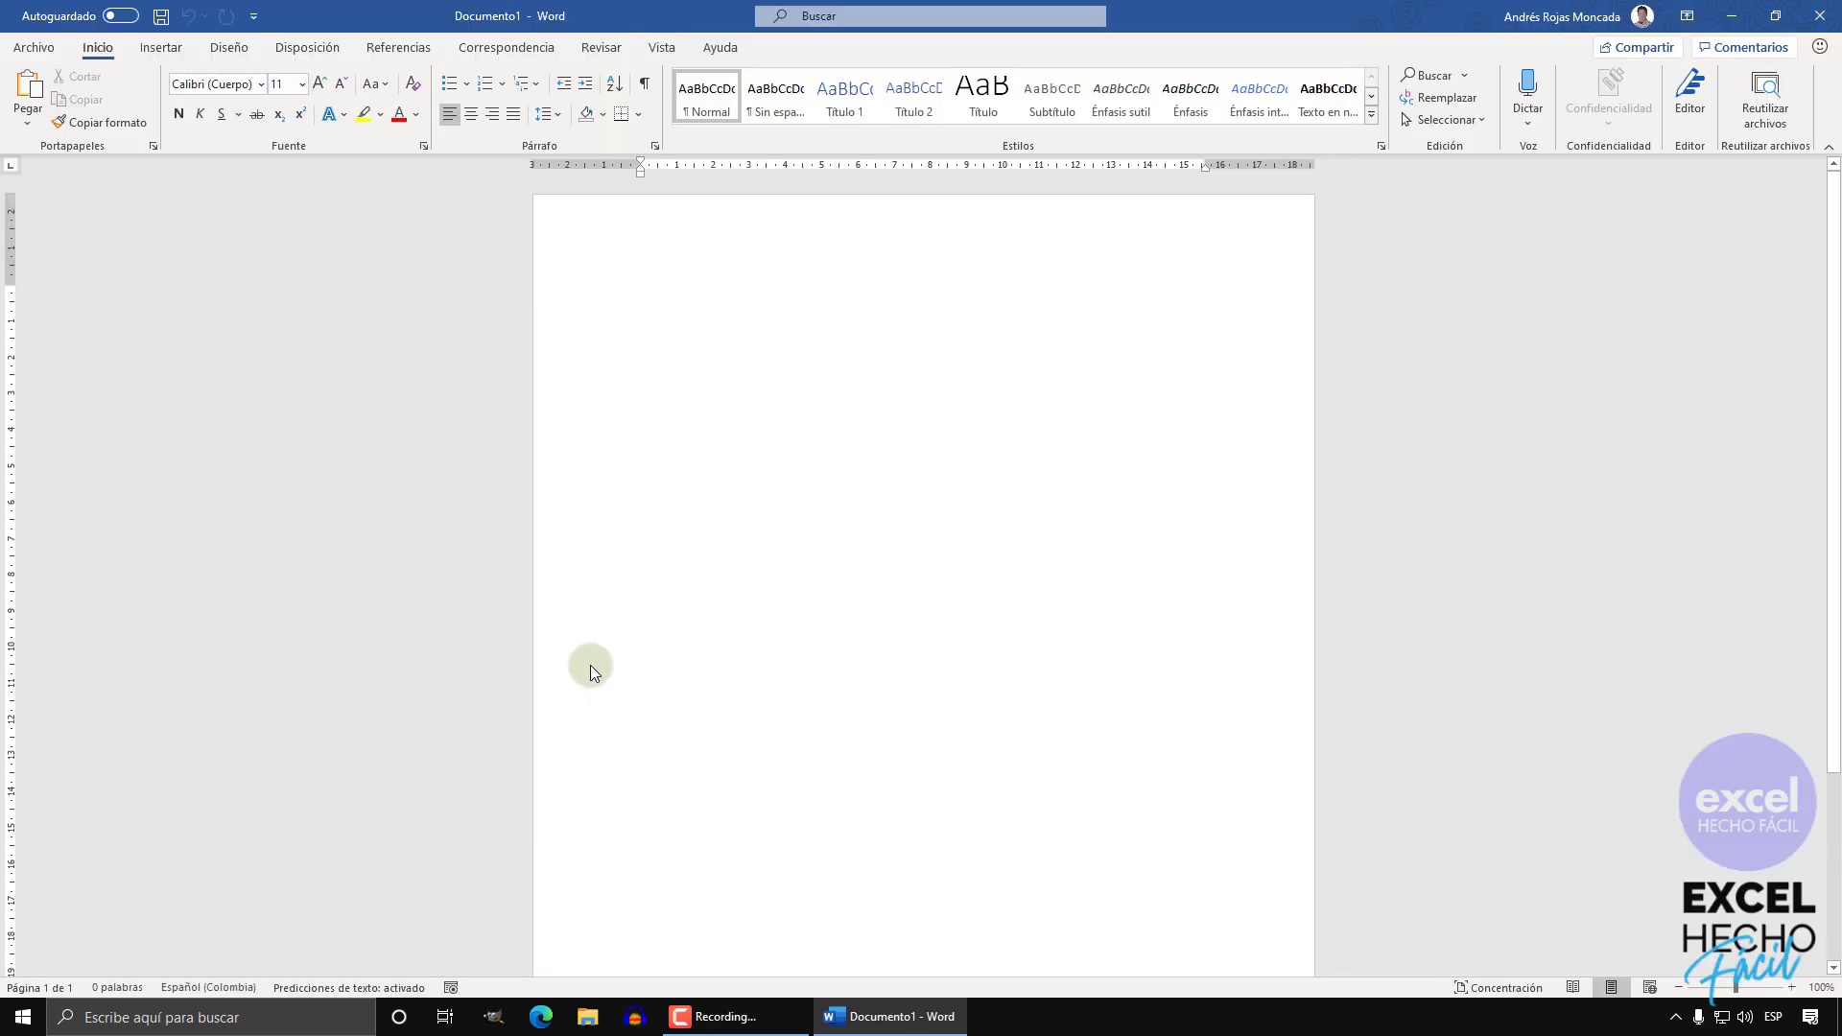
key(ctrl+super+Right)
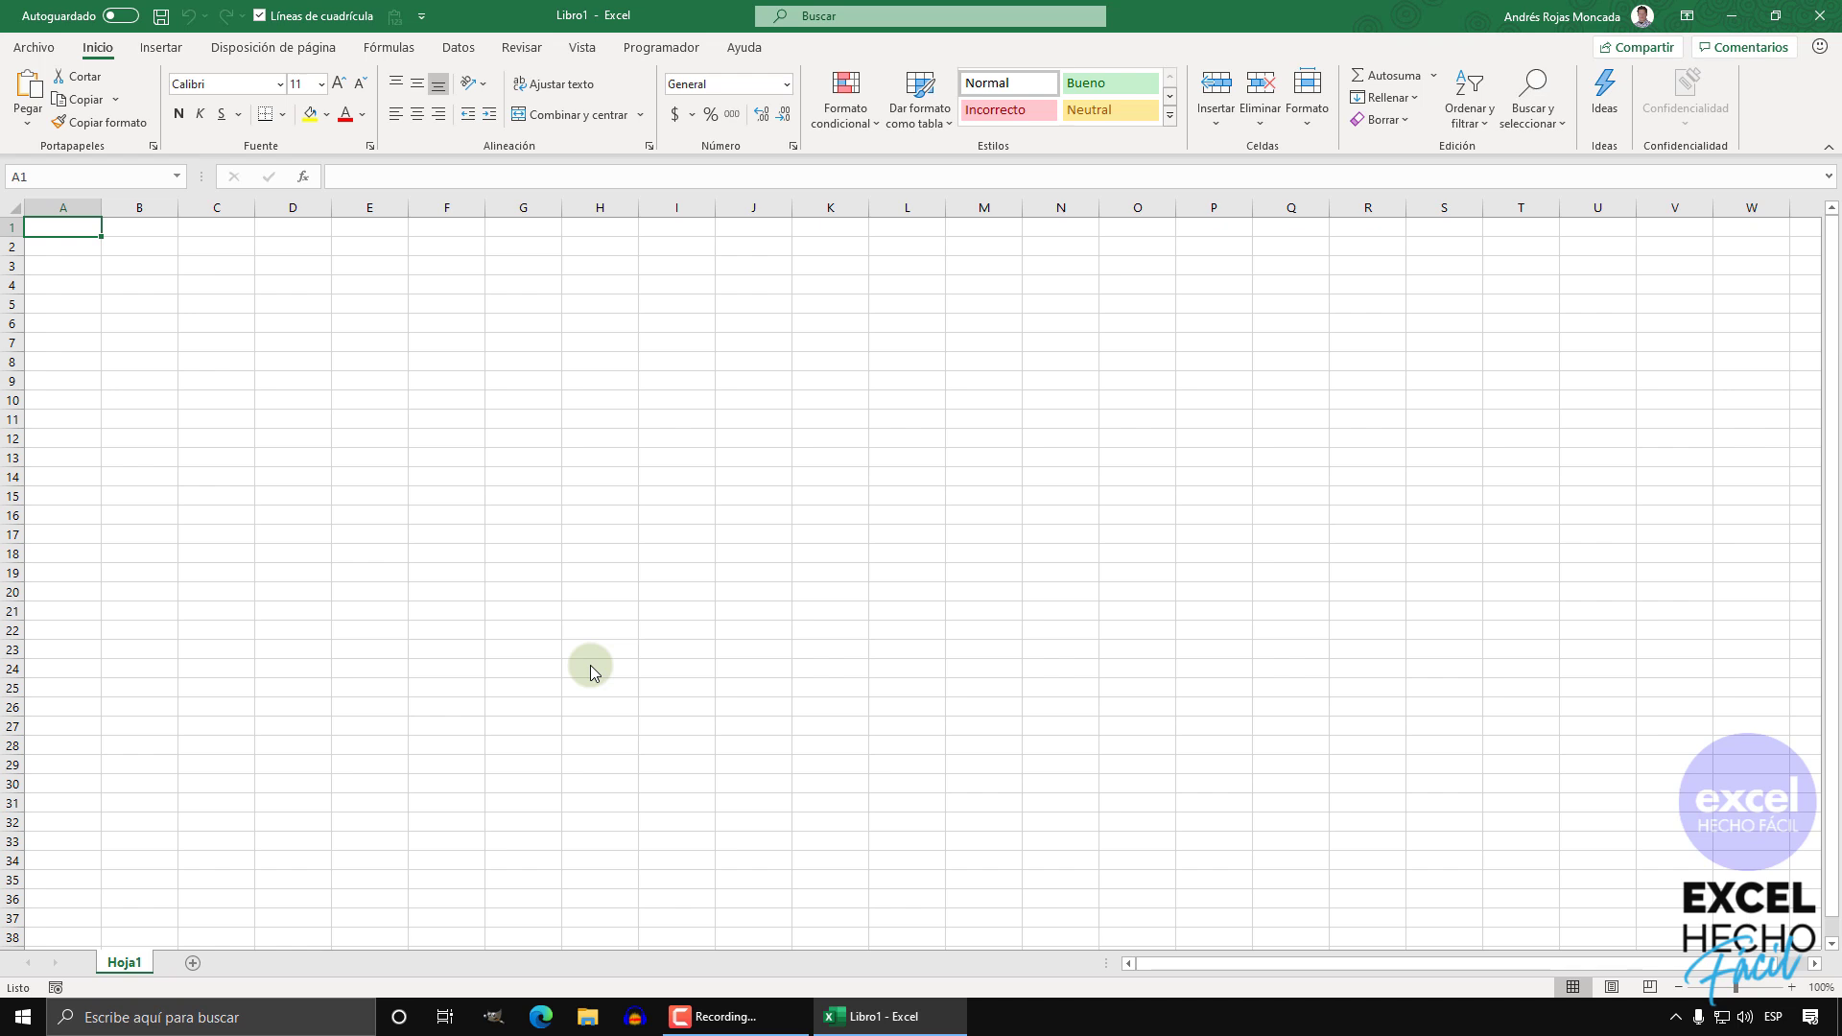
key(ctrl+super+Left)
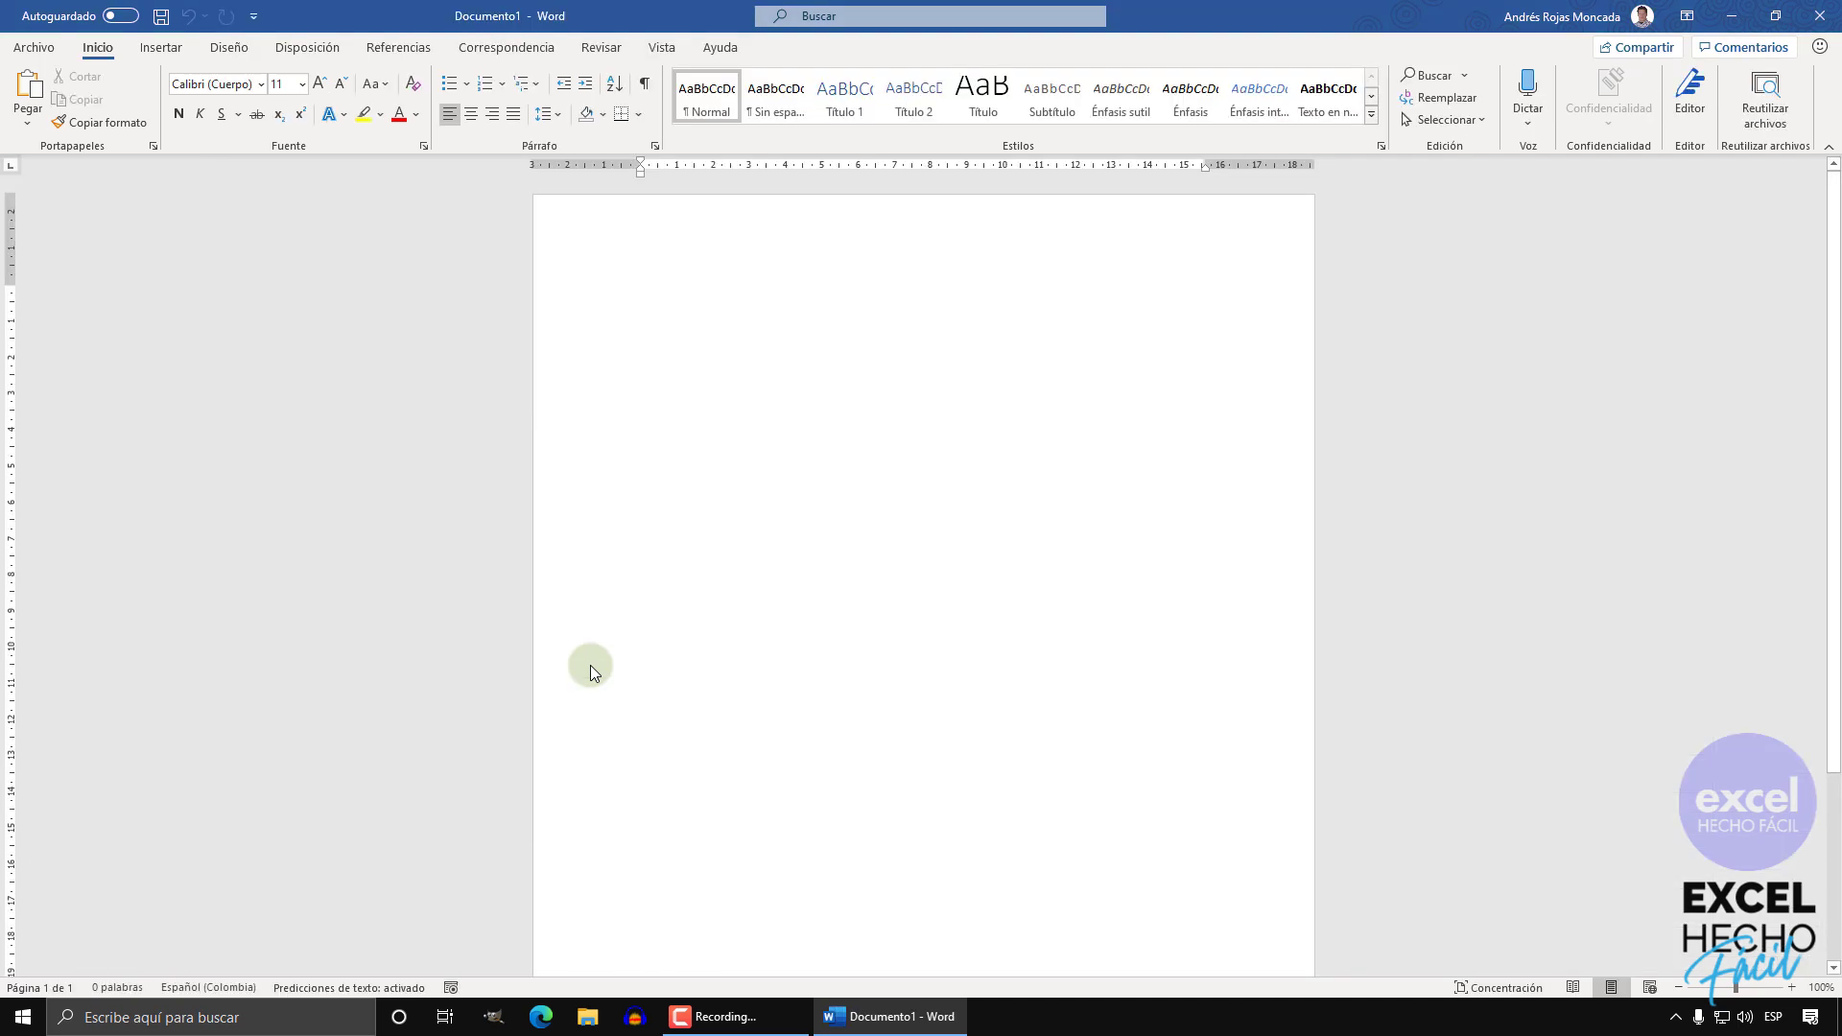
key(ctrl+super+Left)
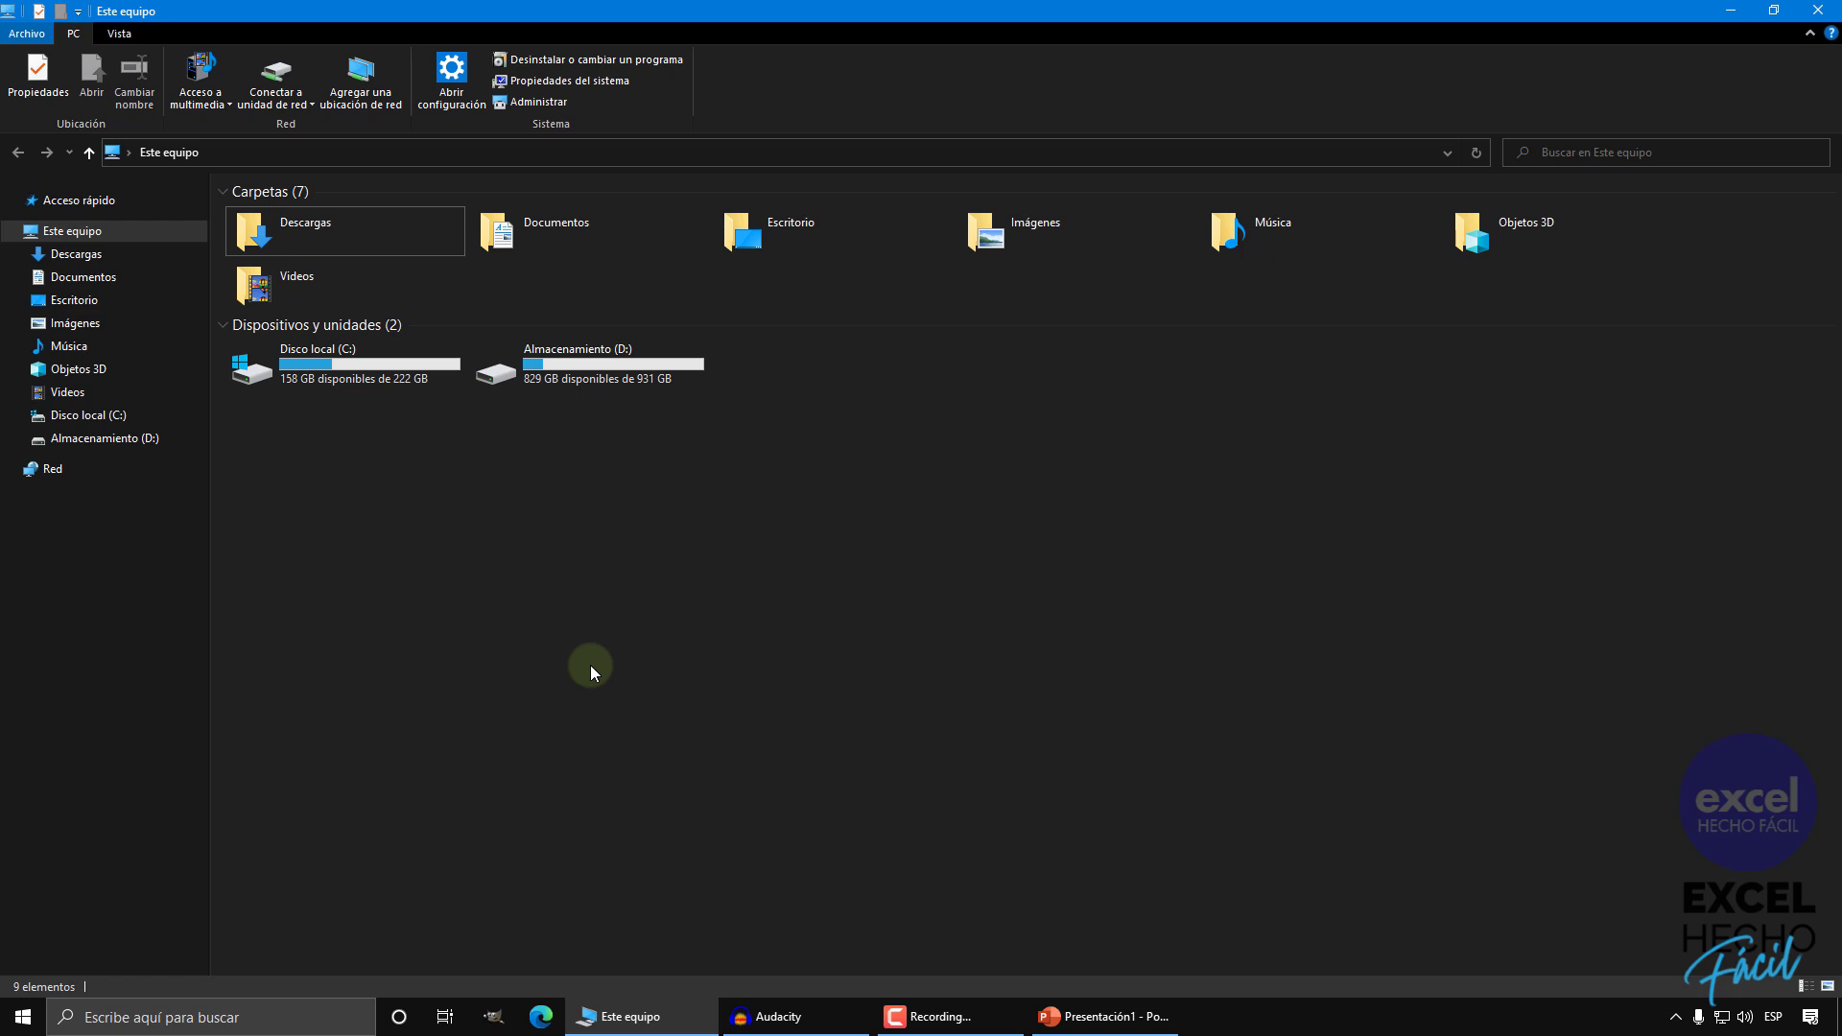
- Preview the virtual desktops in Task View and switch to Escritorio 2 with the Word document
key(super+Tab)
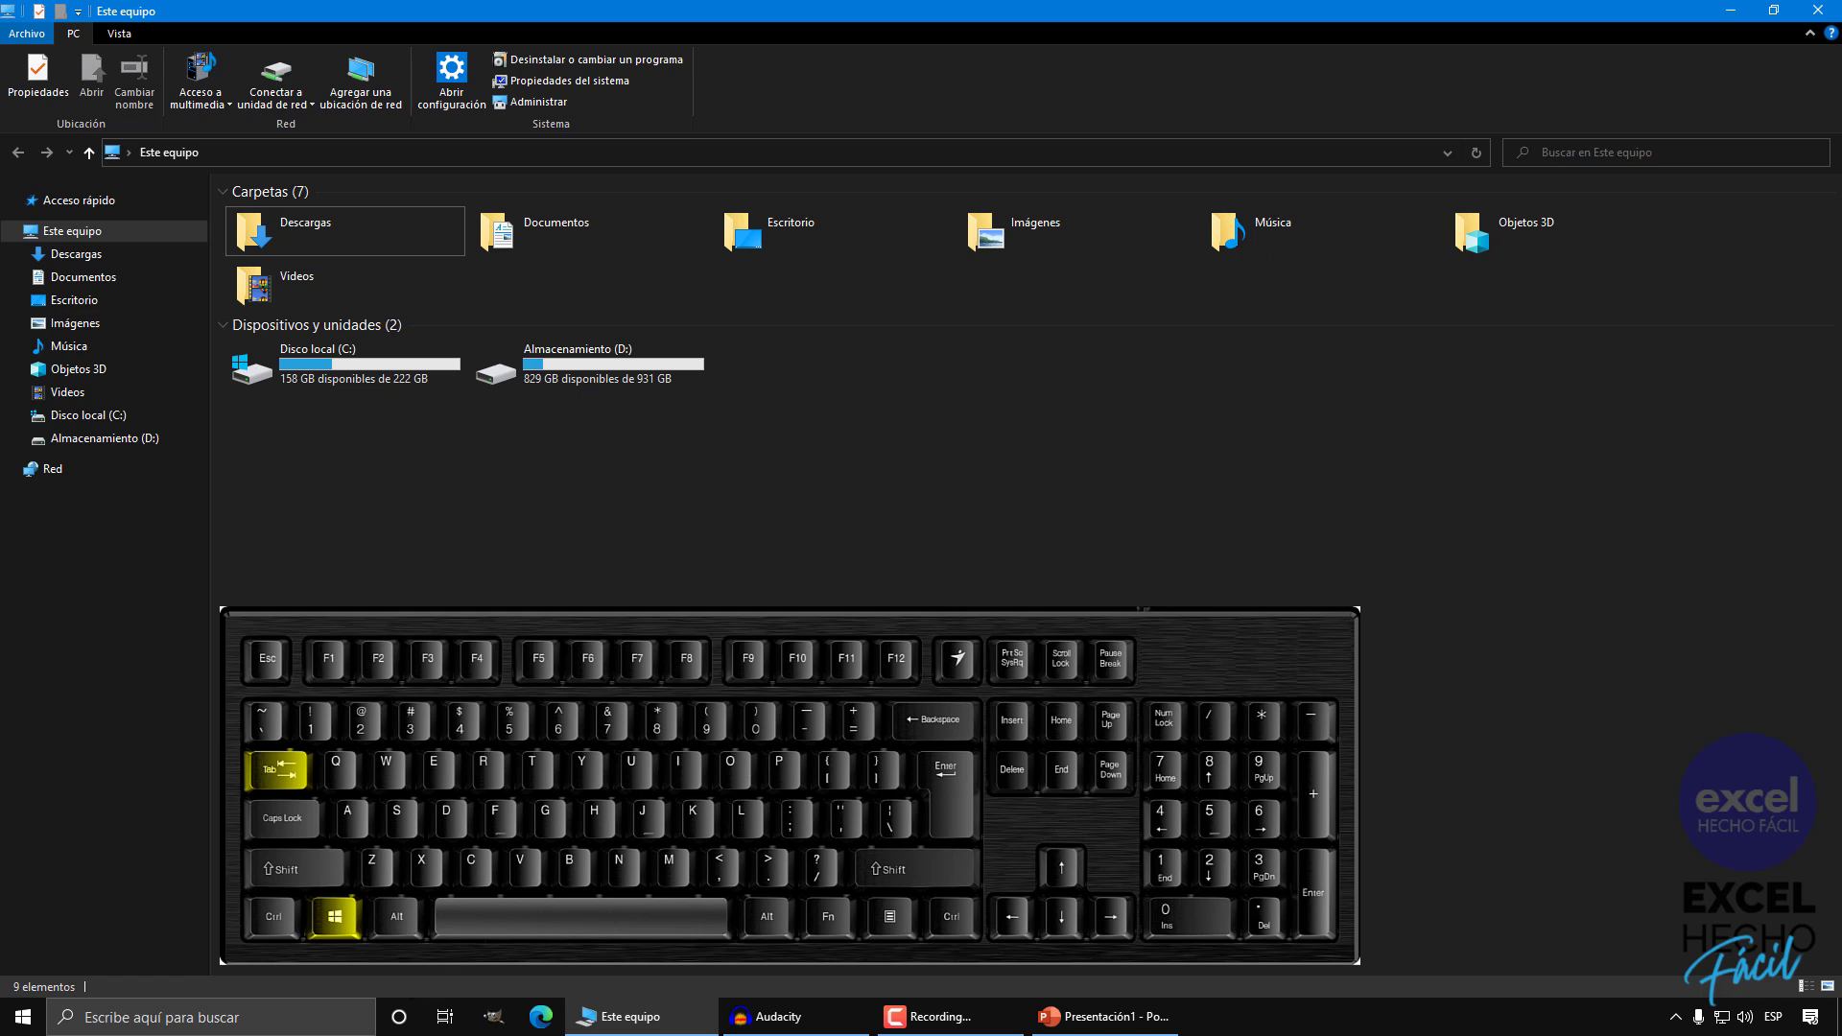
key(super+Tab)
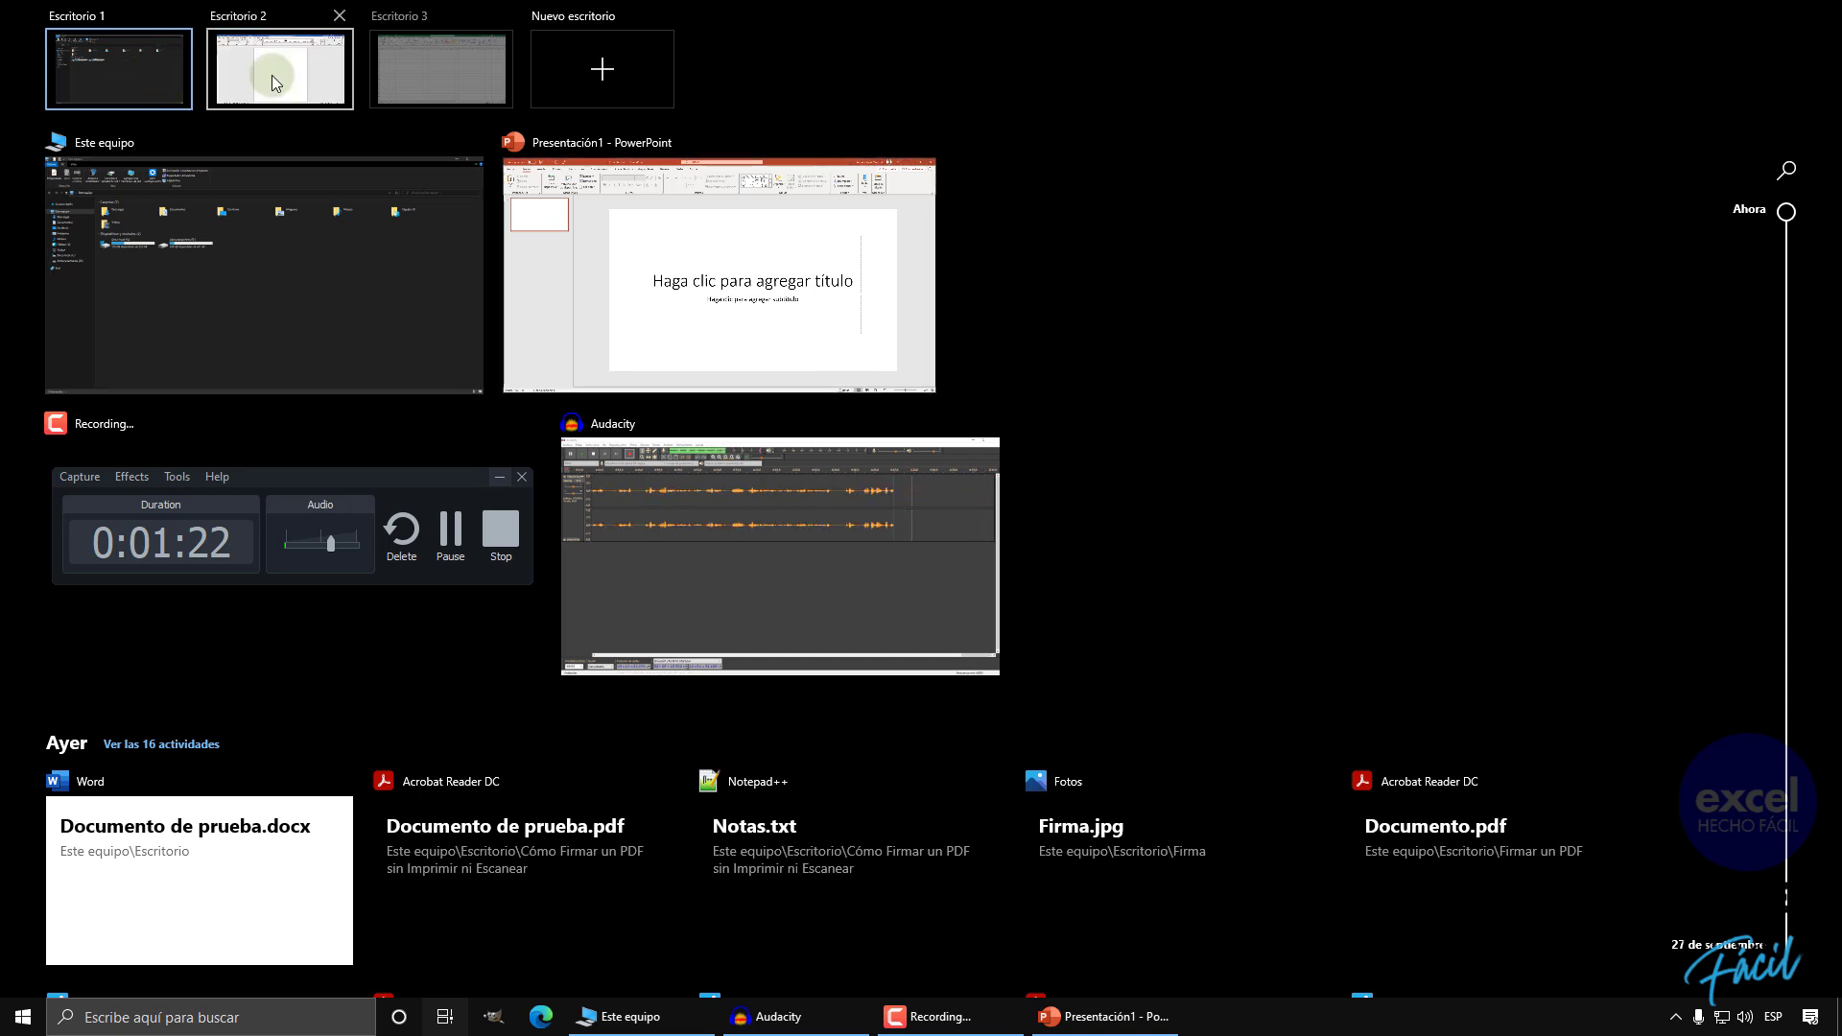
mouse_move(512, 86)
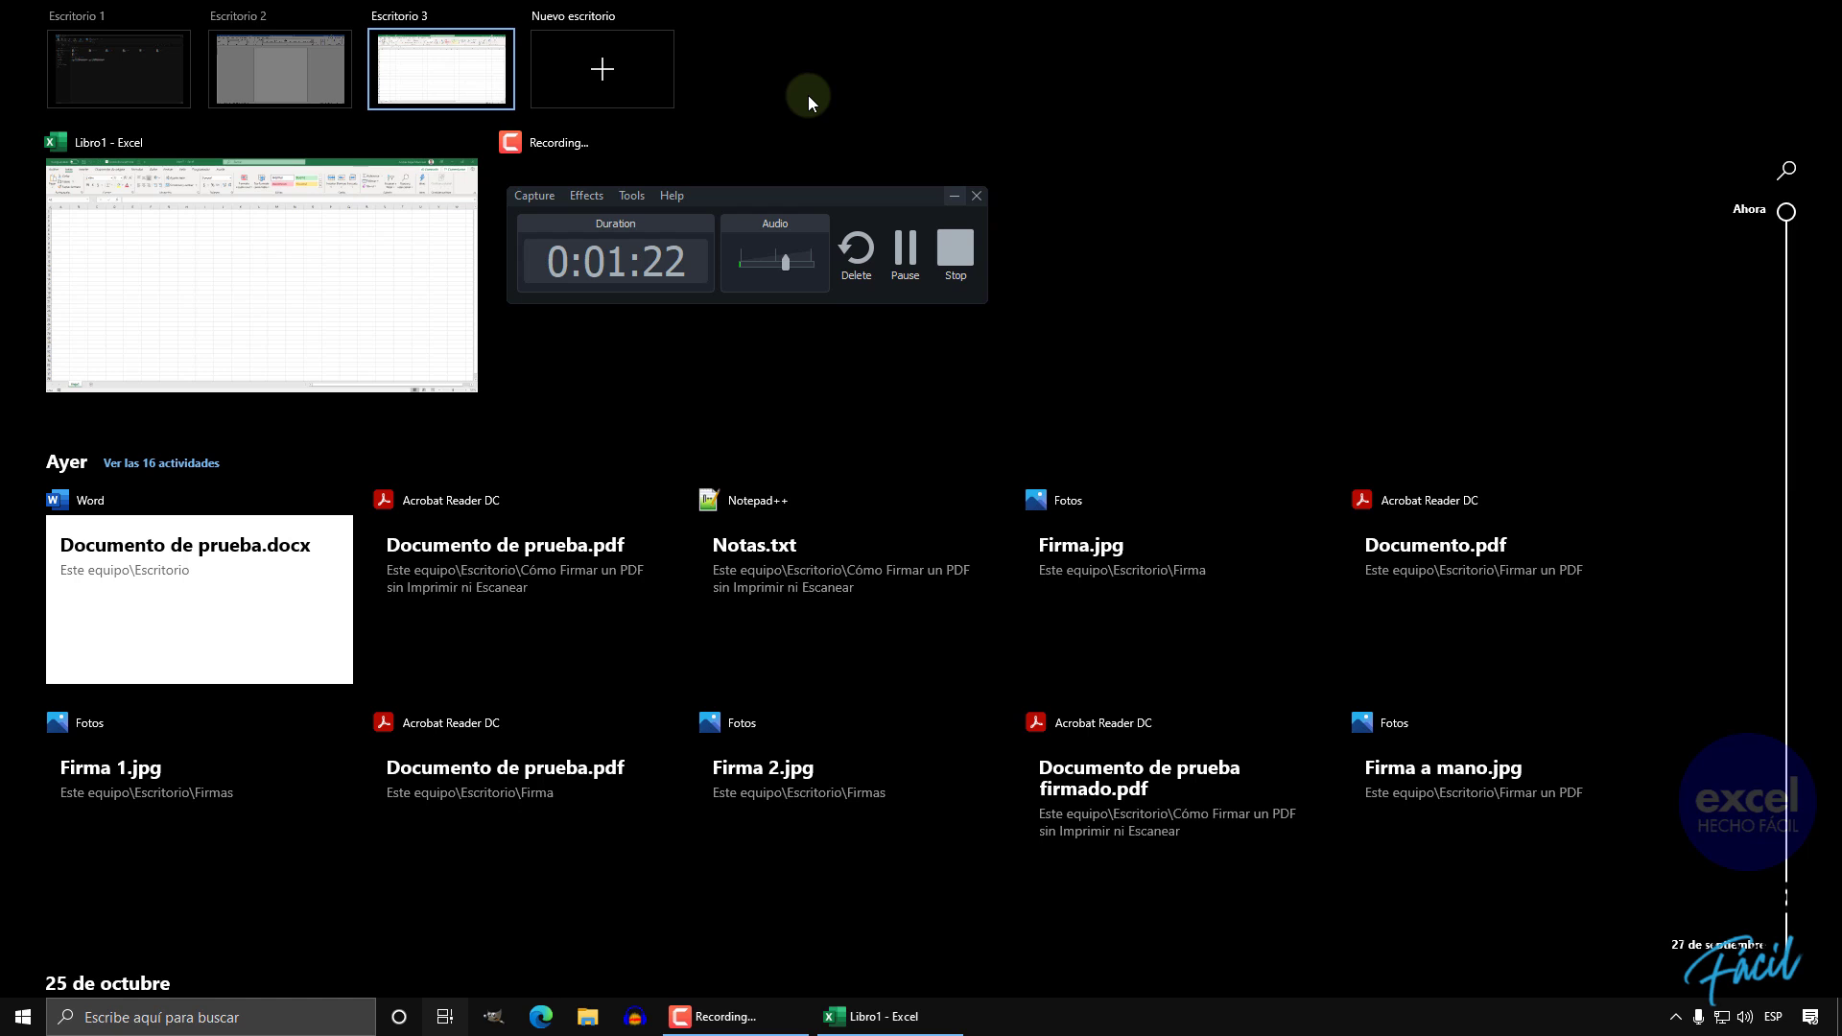
key(Tab)
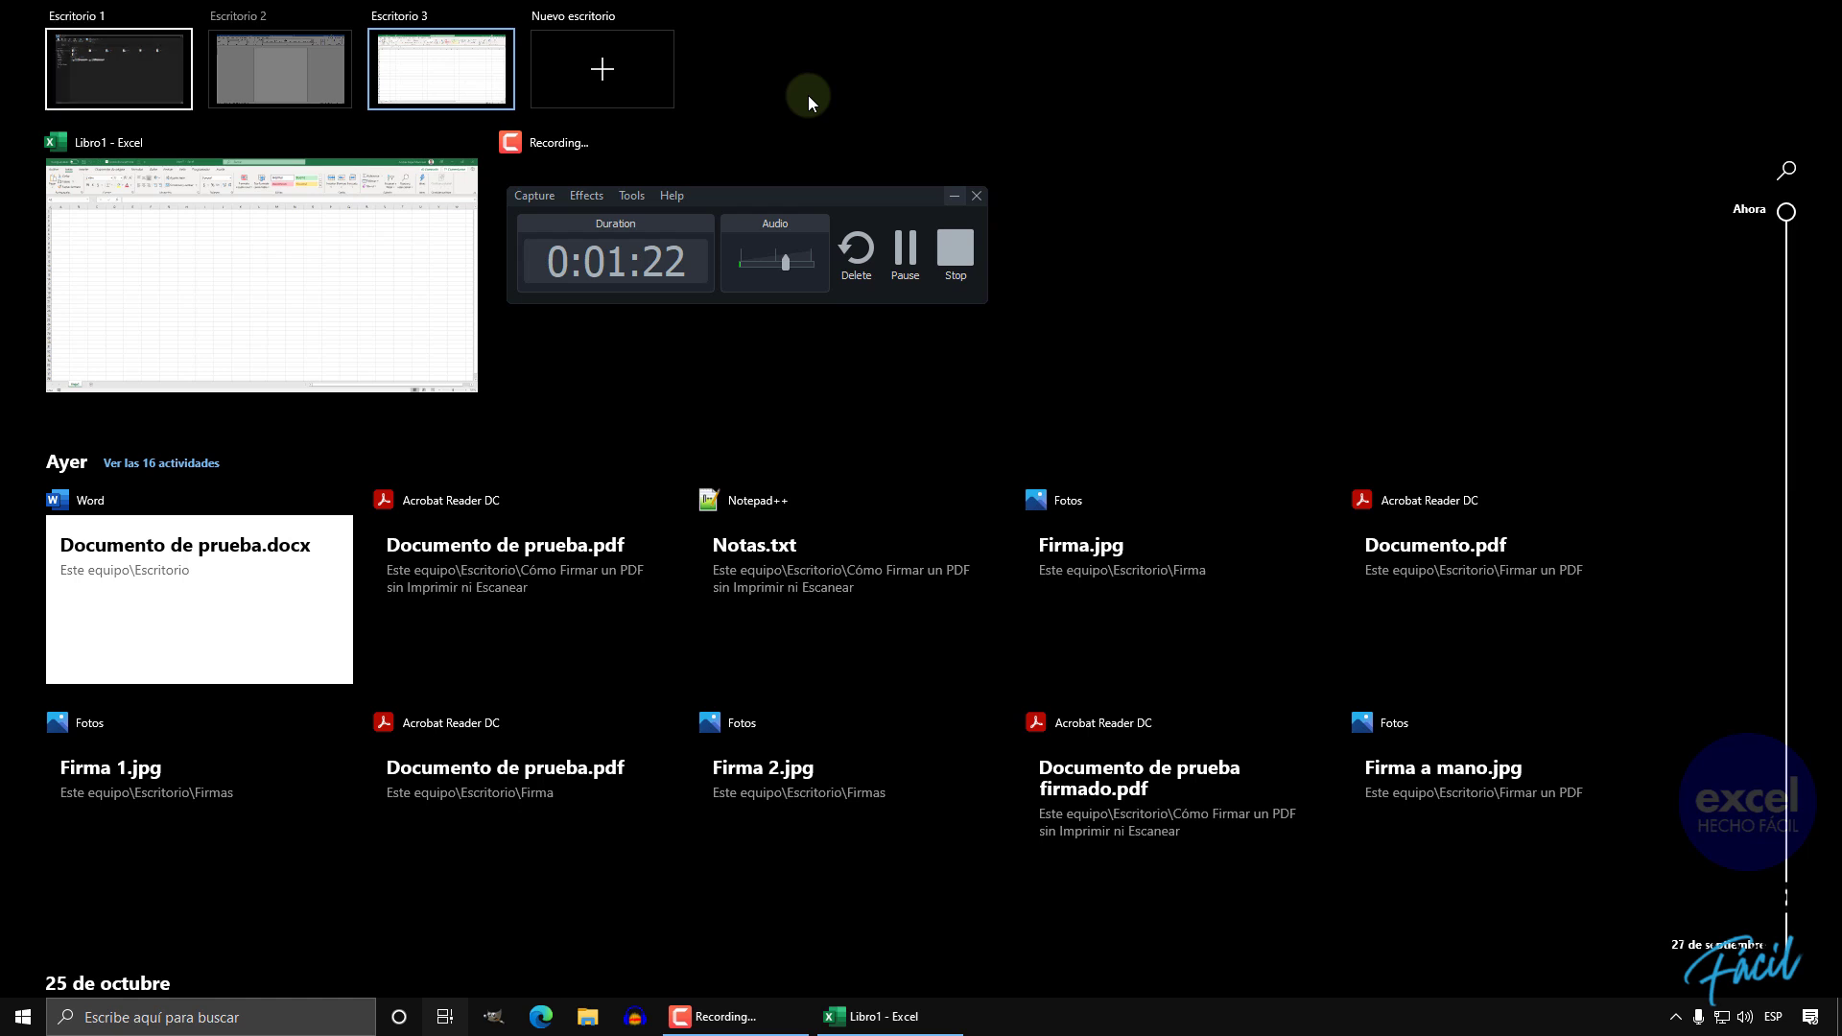
key(Right)
key(Right)
key(Right)
key(Left)
key(Left)
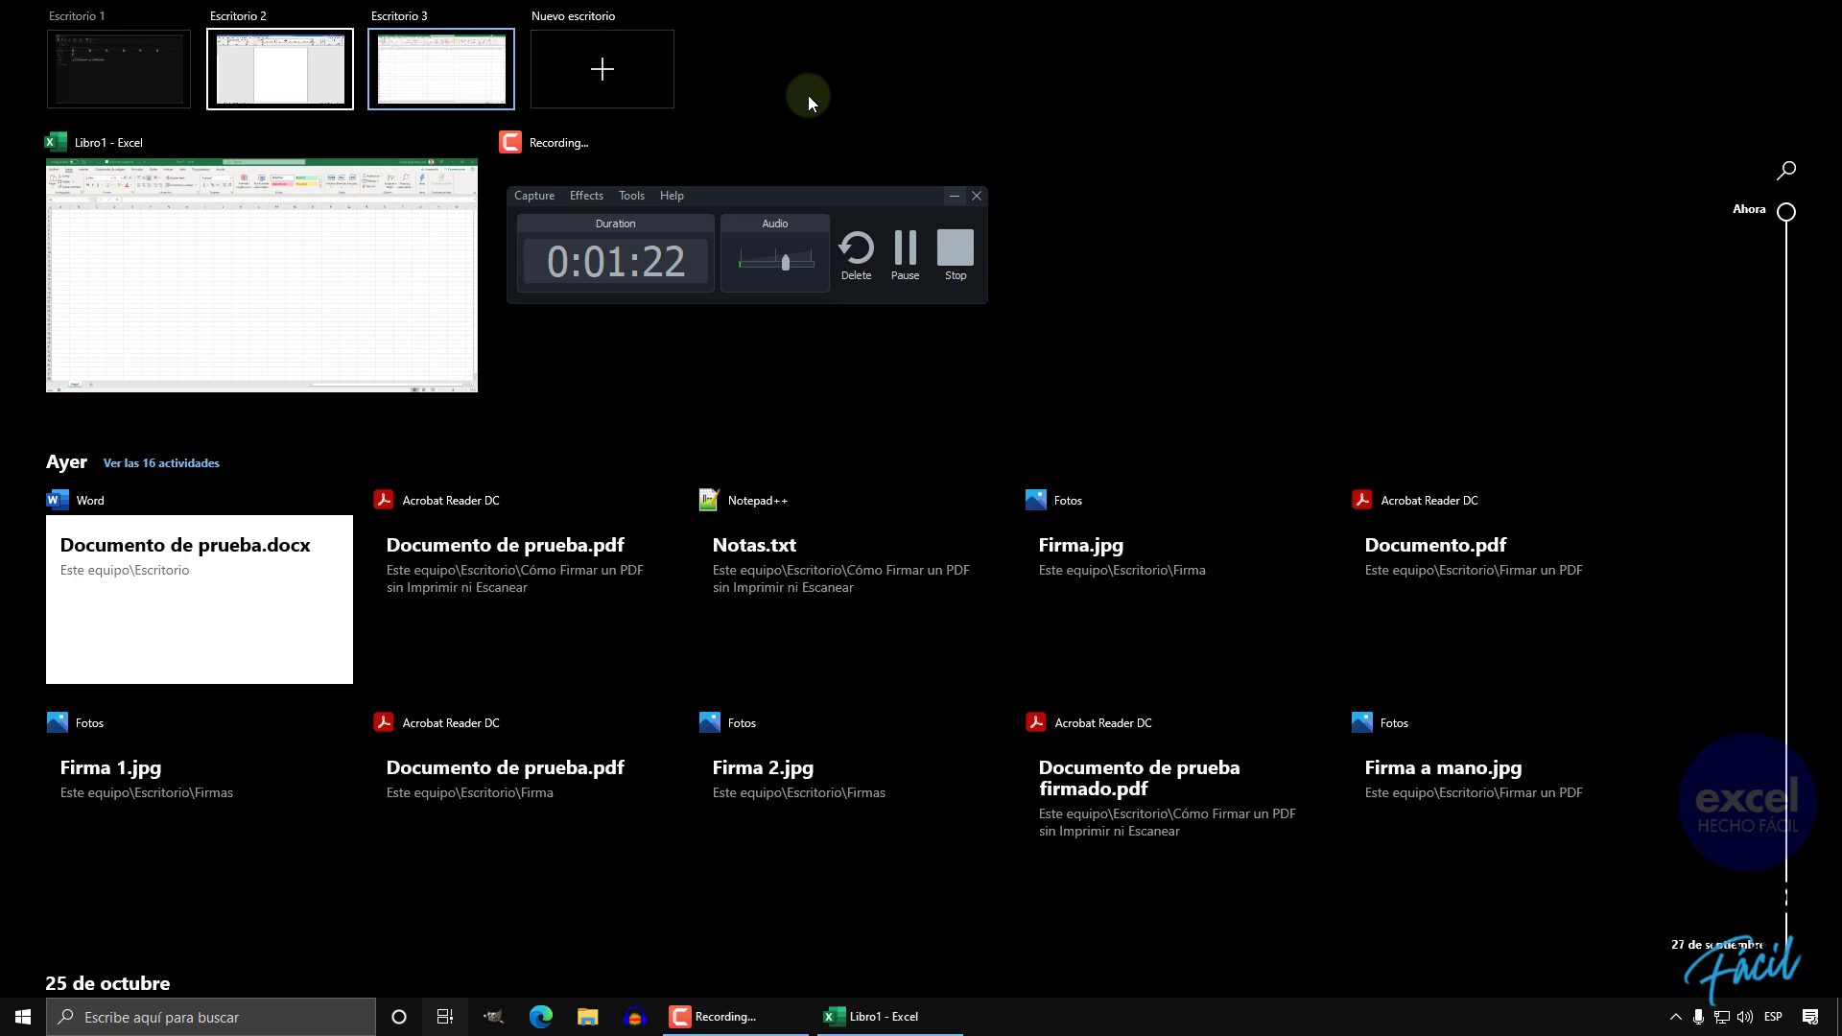
key(Return)
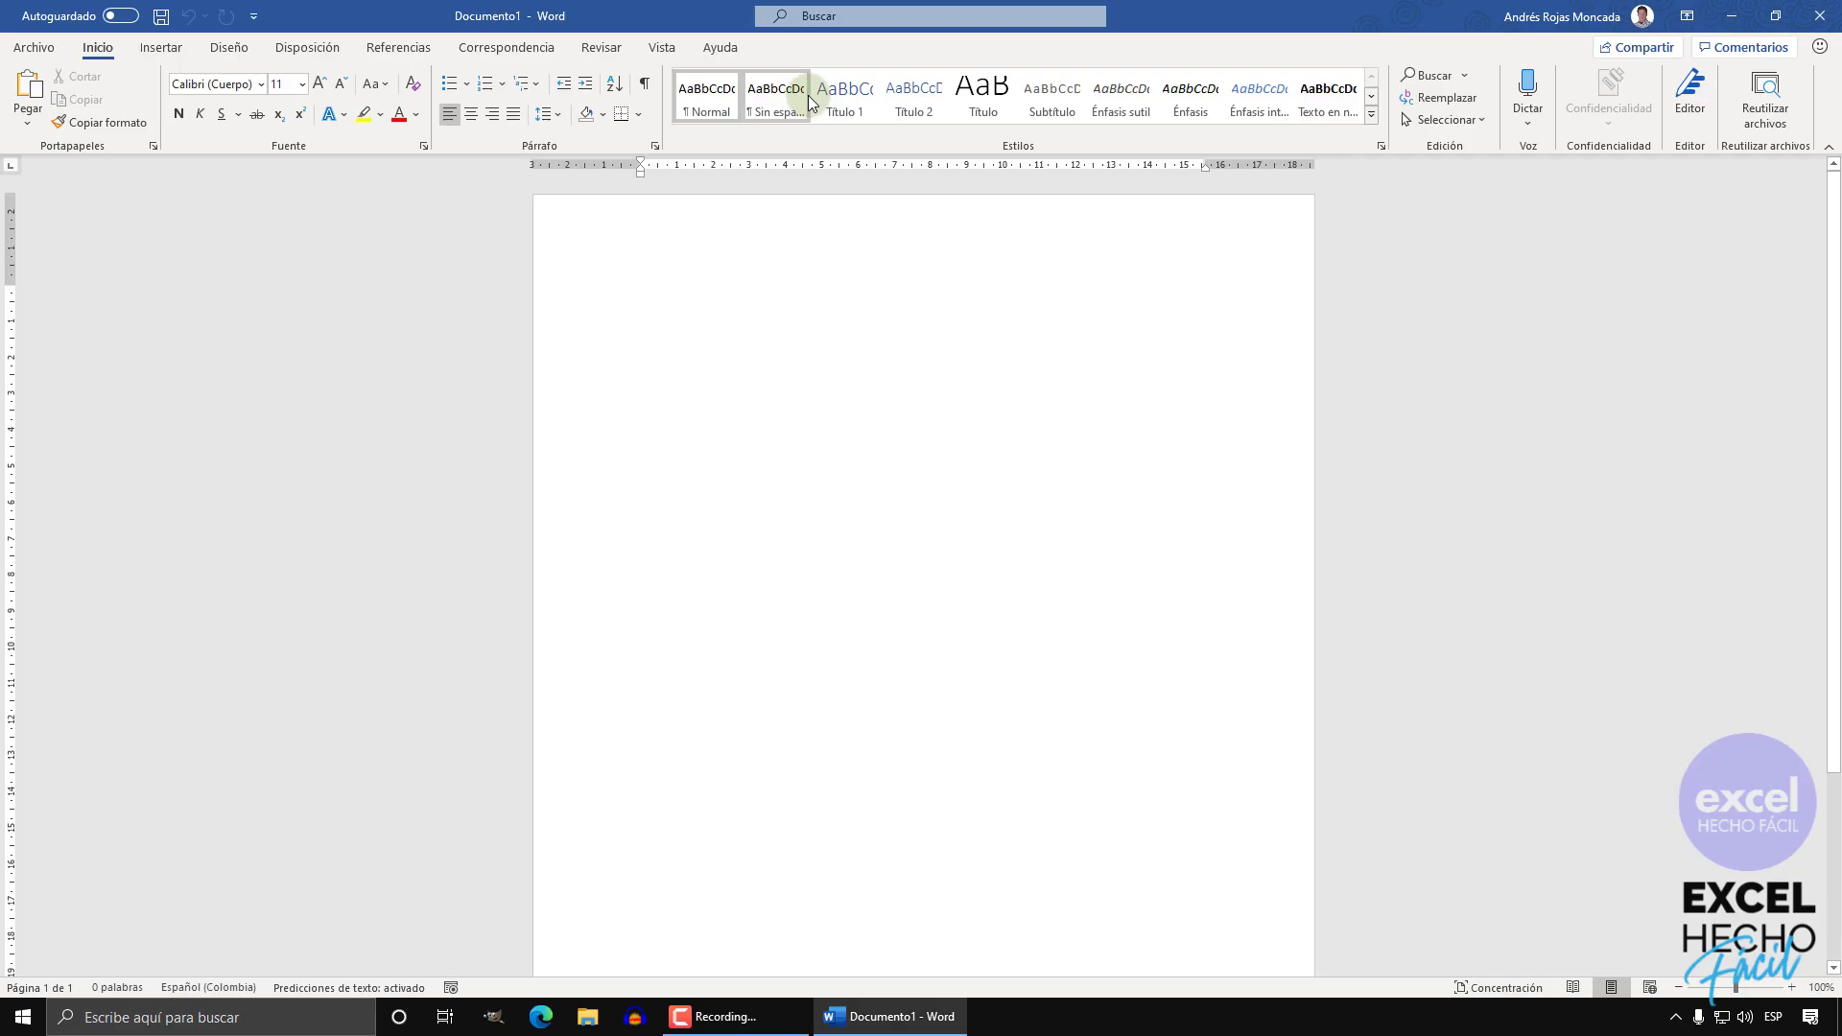
- Switch from the Word document to Escritorio 3 through Task View using only the keyboard
key(super+Tab)
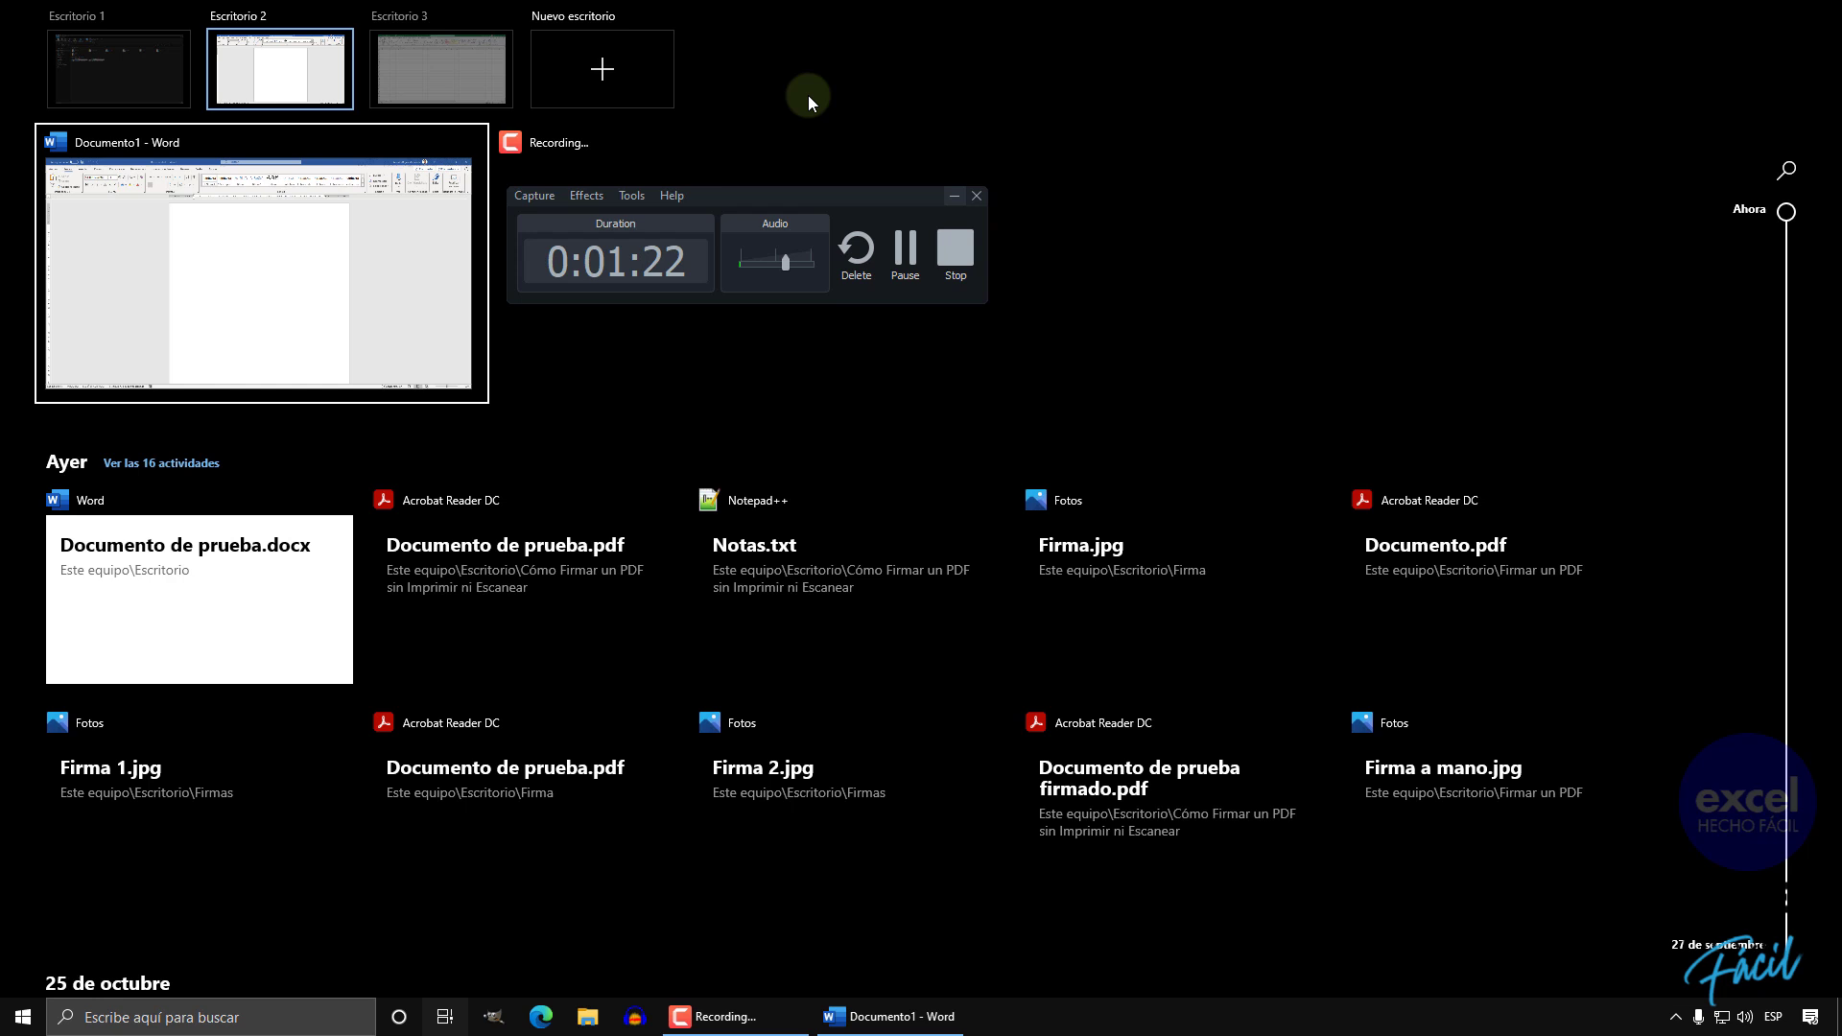
key(Tab)
key(Tab)
key(Tab)
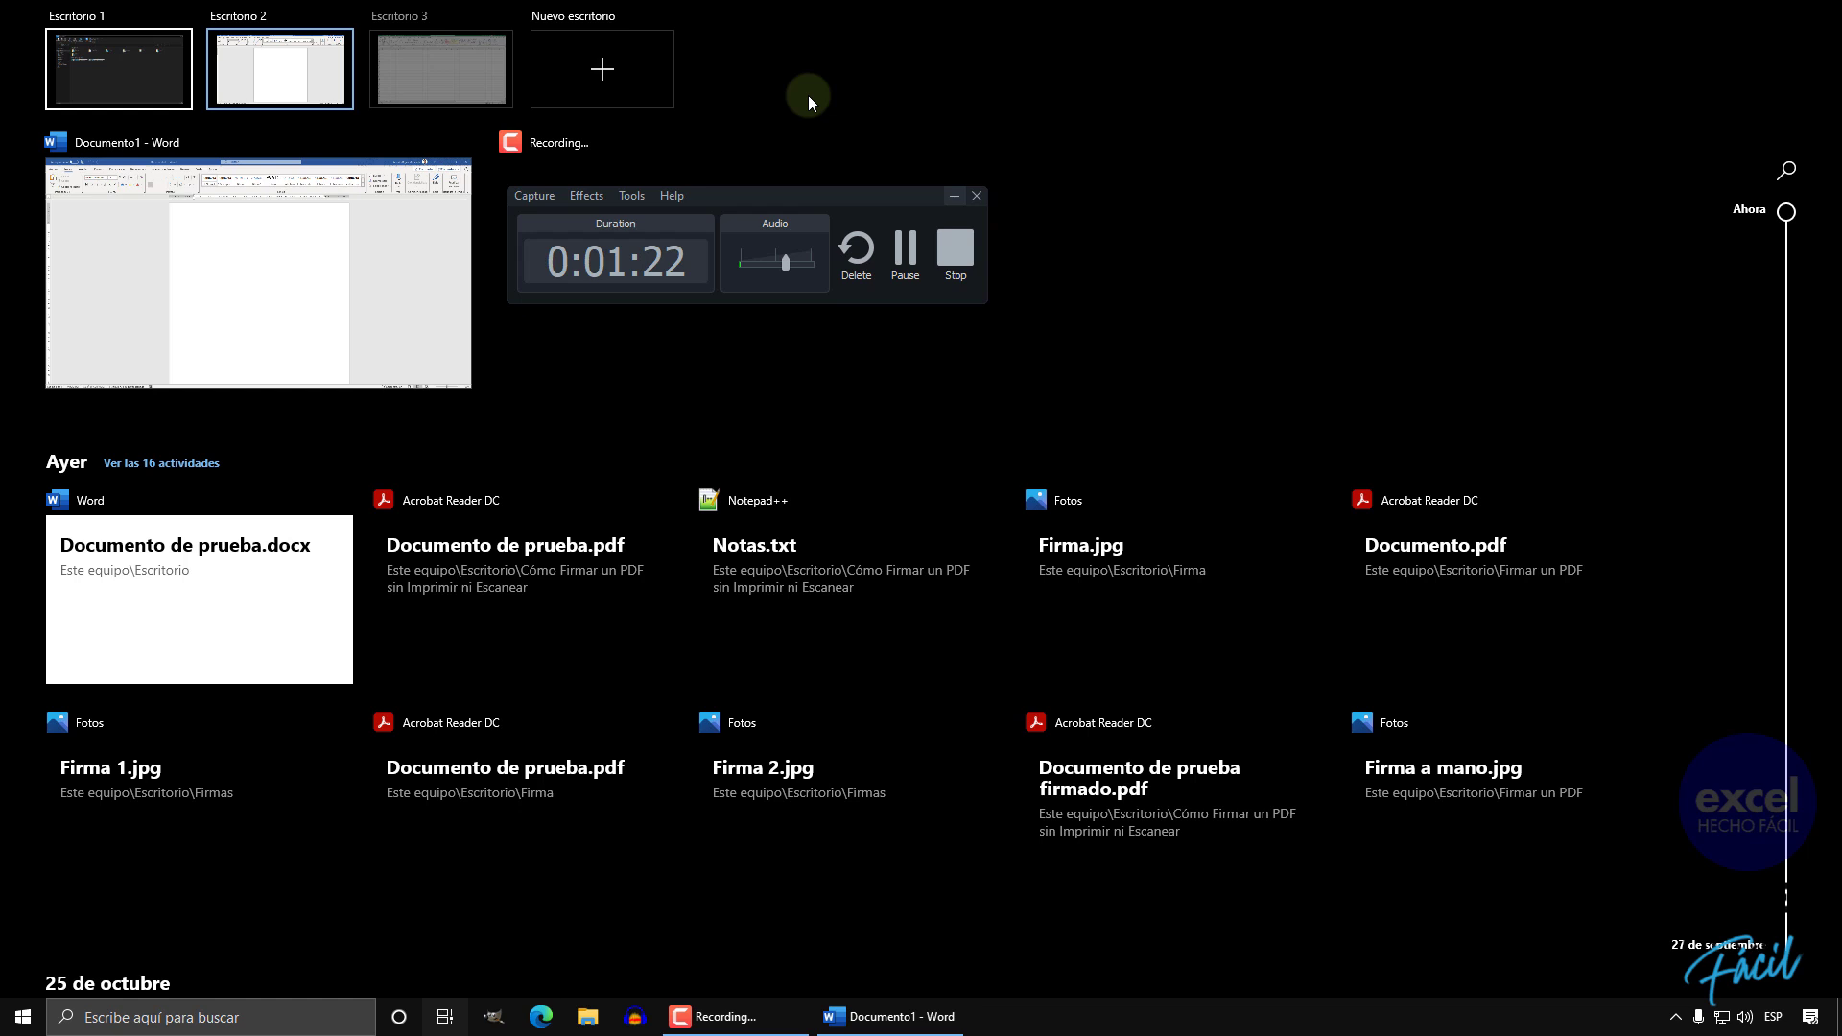
key(Right)
key(Right)
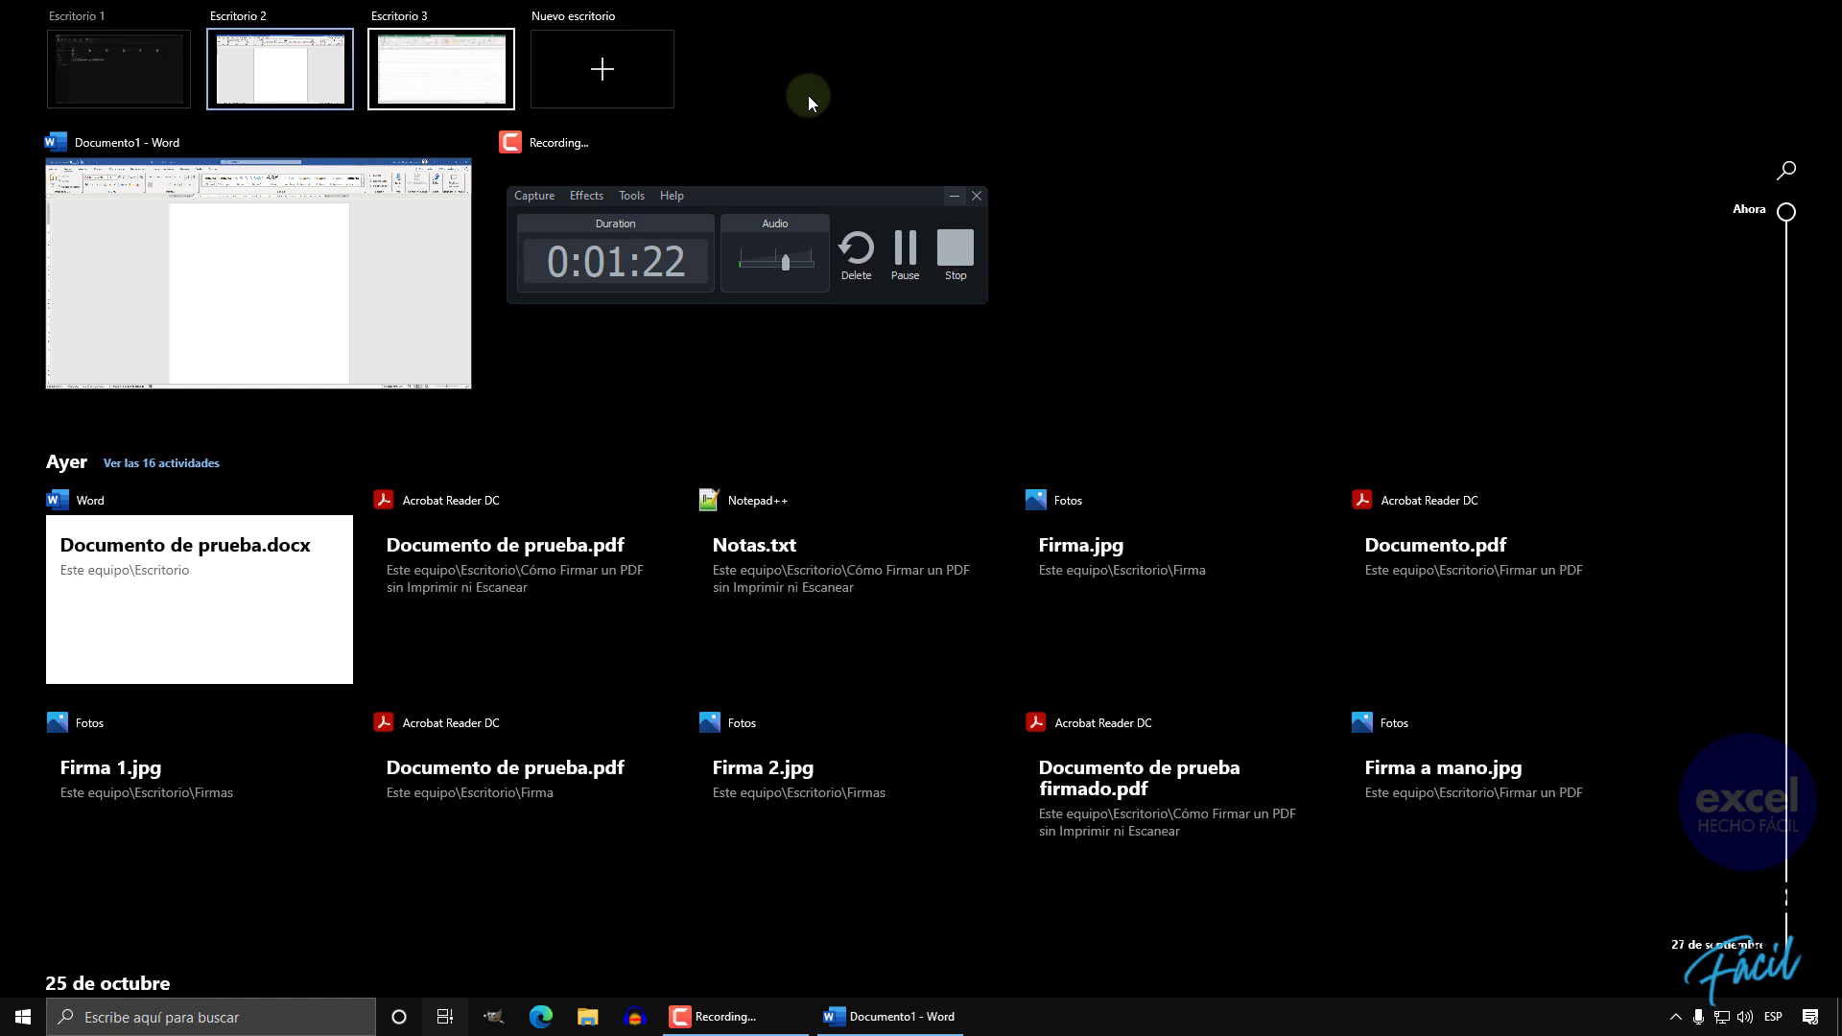
key(Return)
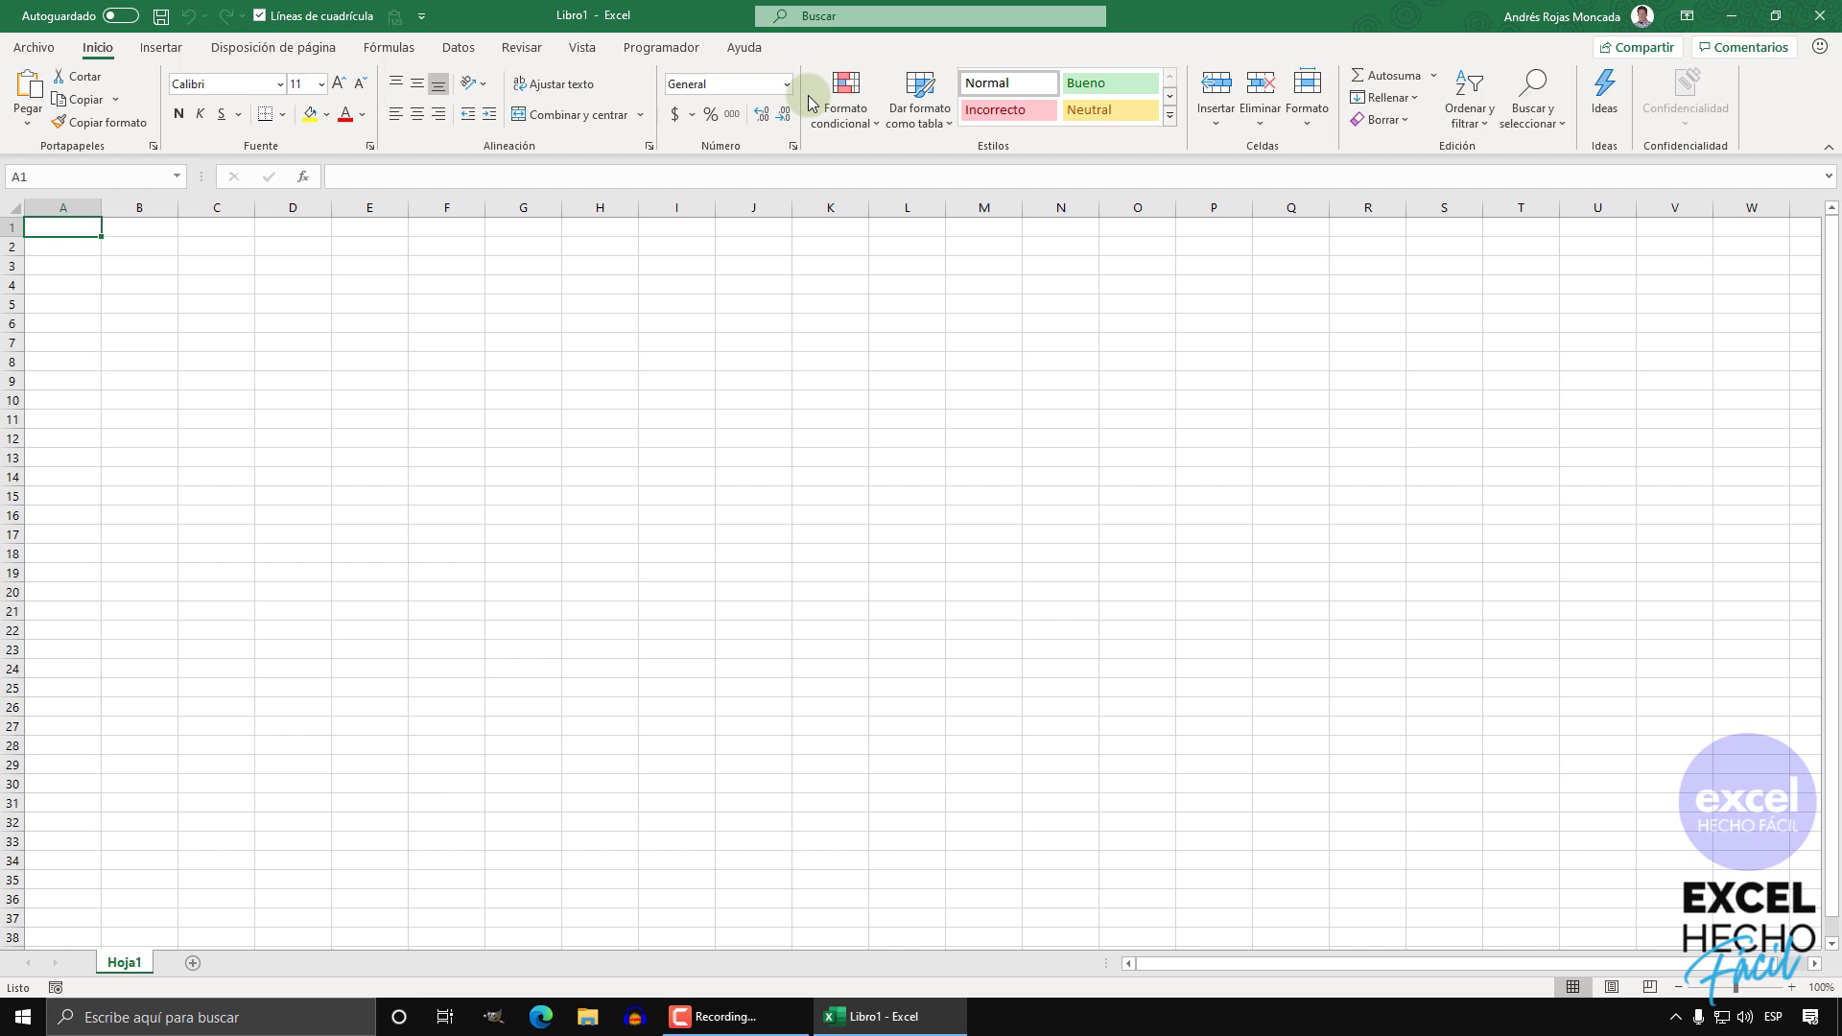
- Move among the desktop thumbnails in Task View and switch to Escritorio 1
key(super+Tab)
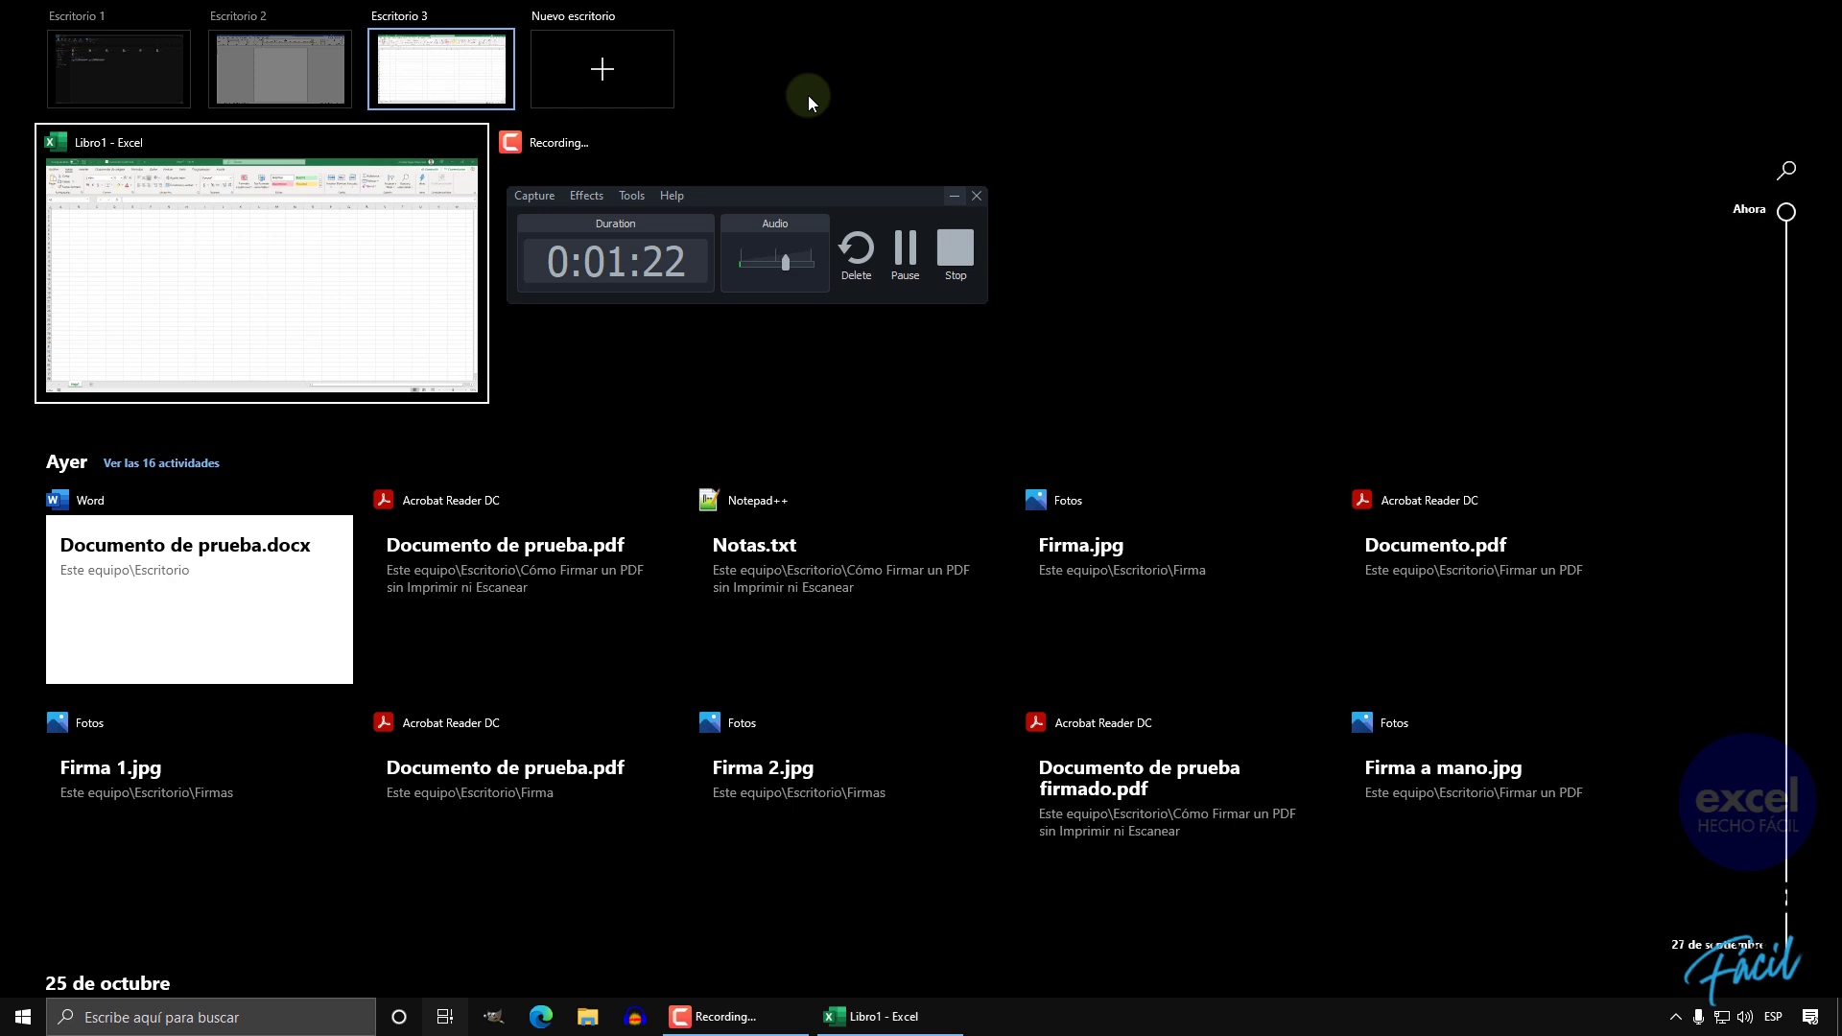
key(Tab)
key(Tab)
key(Tab)
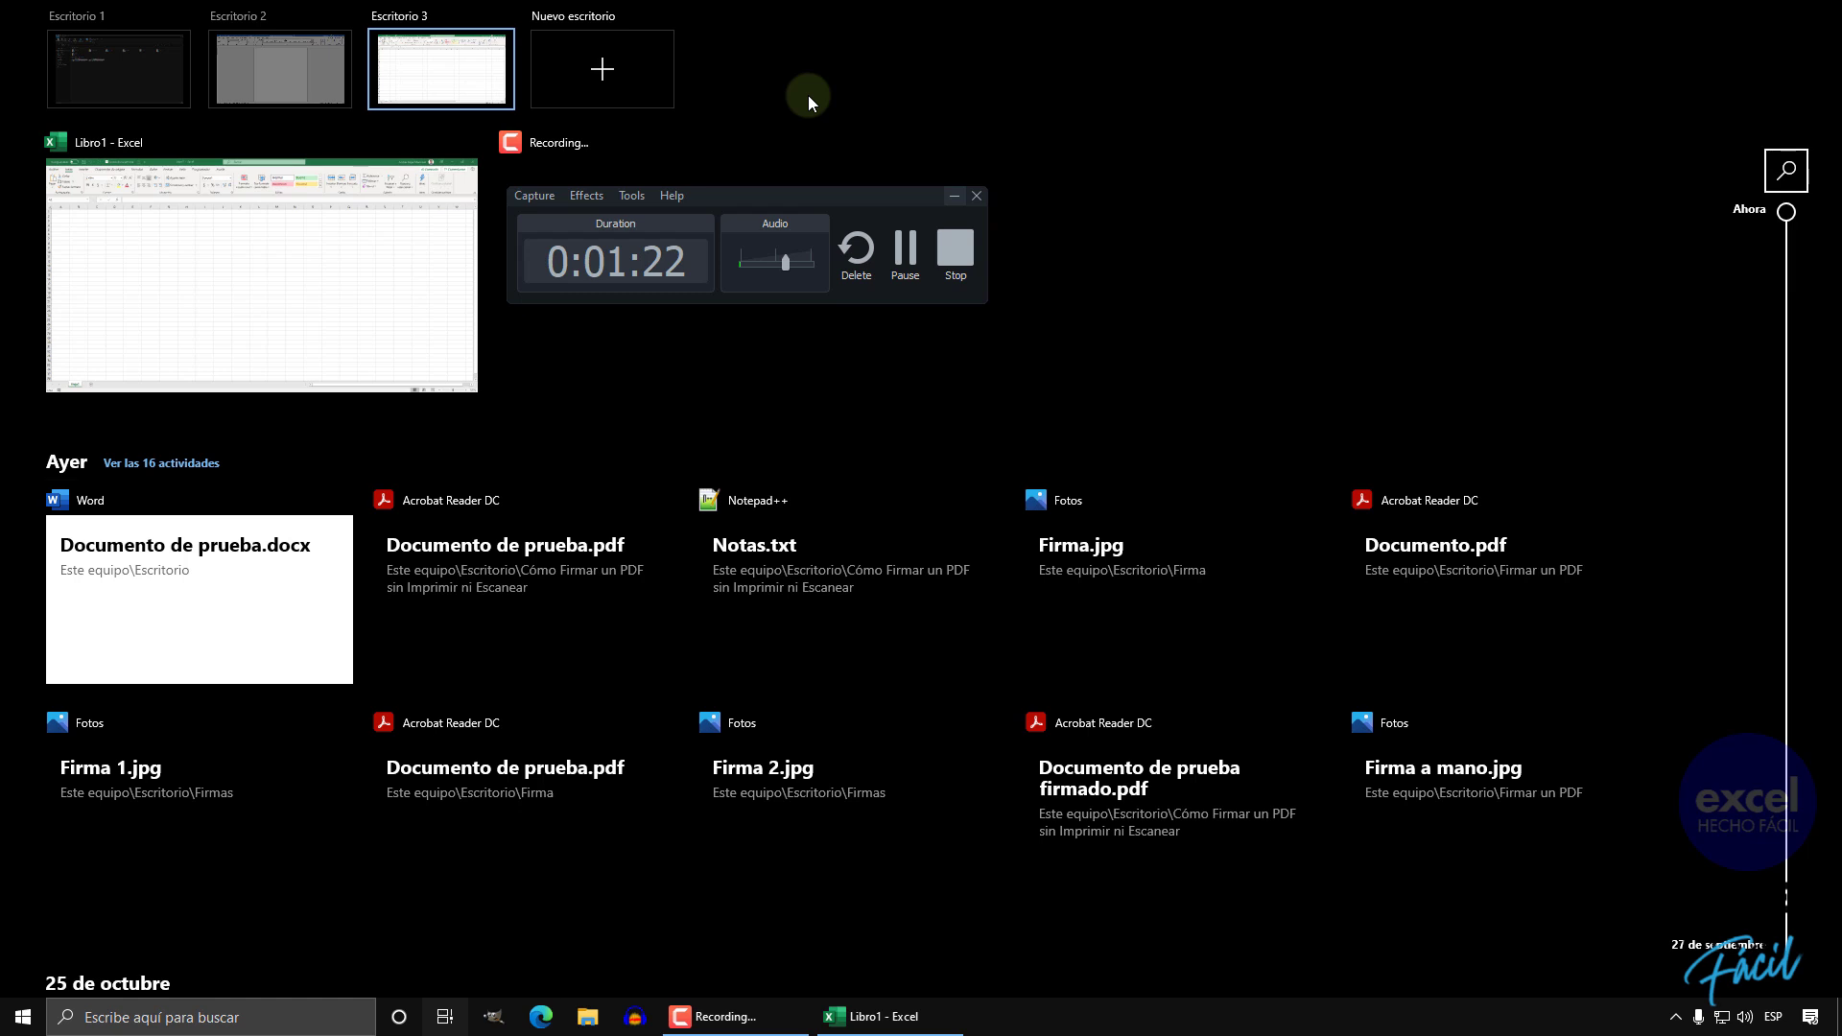
key(Right)
key(Left)
key(Right)
key(Right)
key(Left)
key(Left)
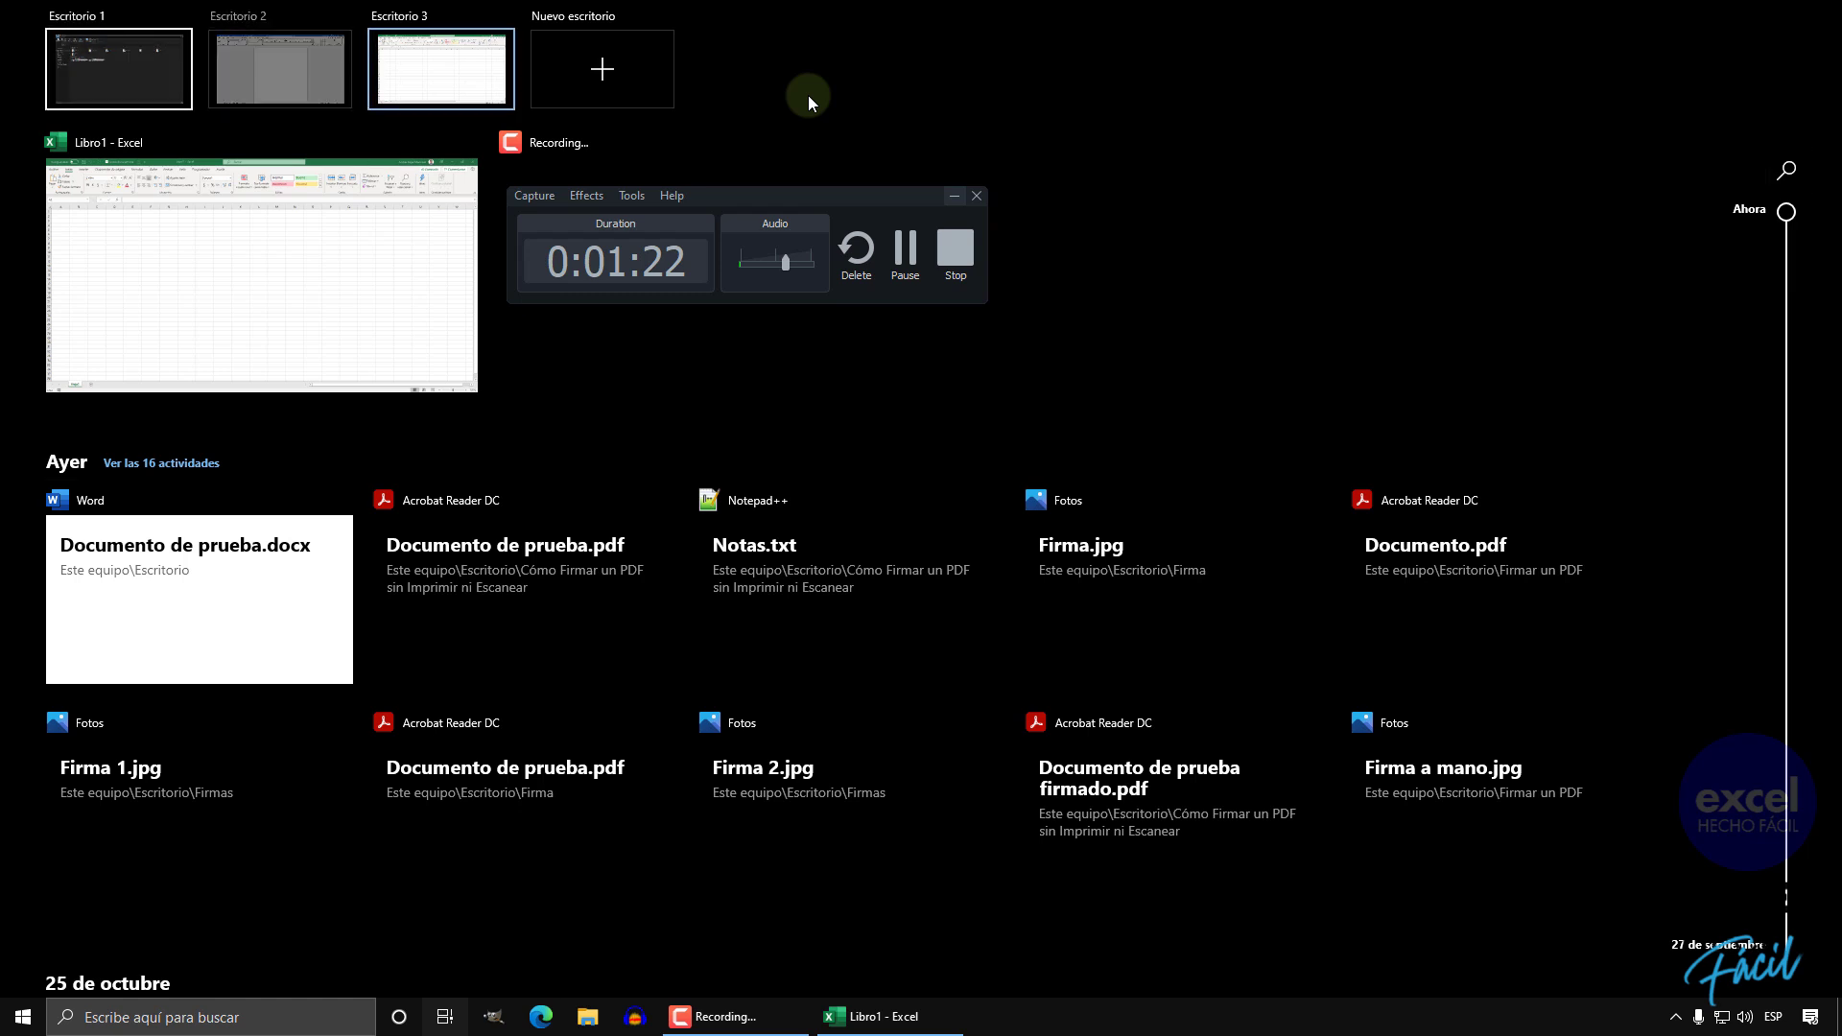
key(Right)
key(Right)
key(Left)
key(Left)
key(Right)
key(Right)
key(Left)
key(Left)
key(Return)
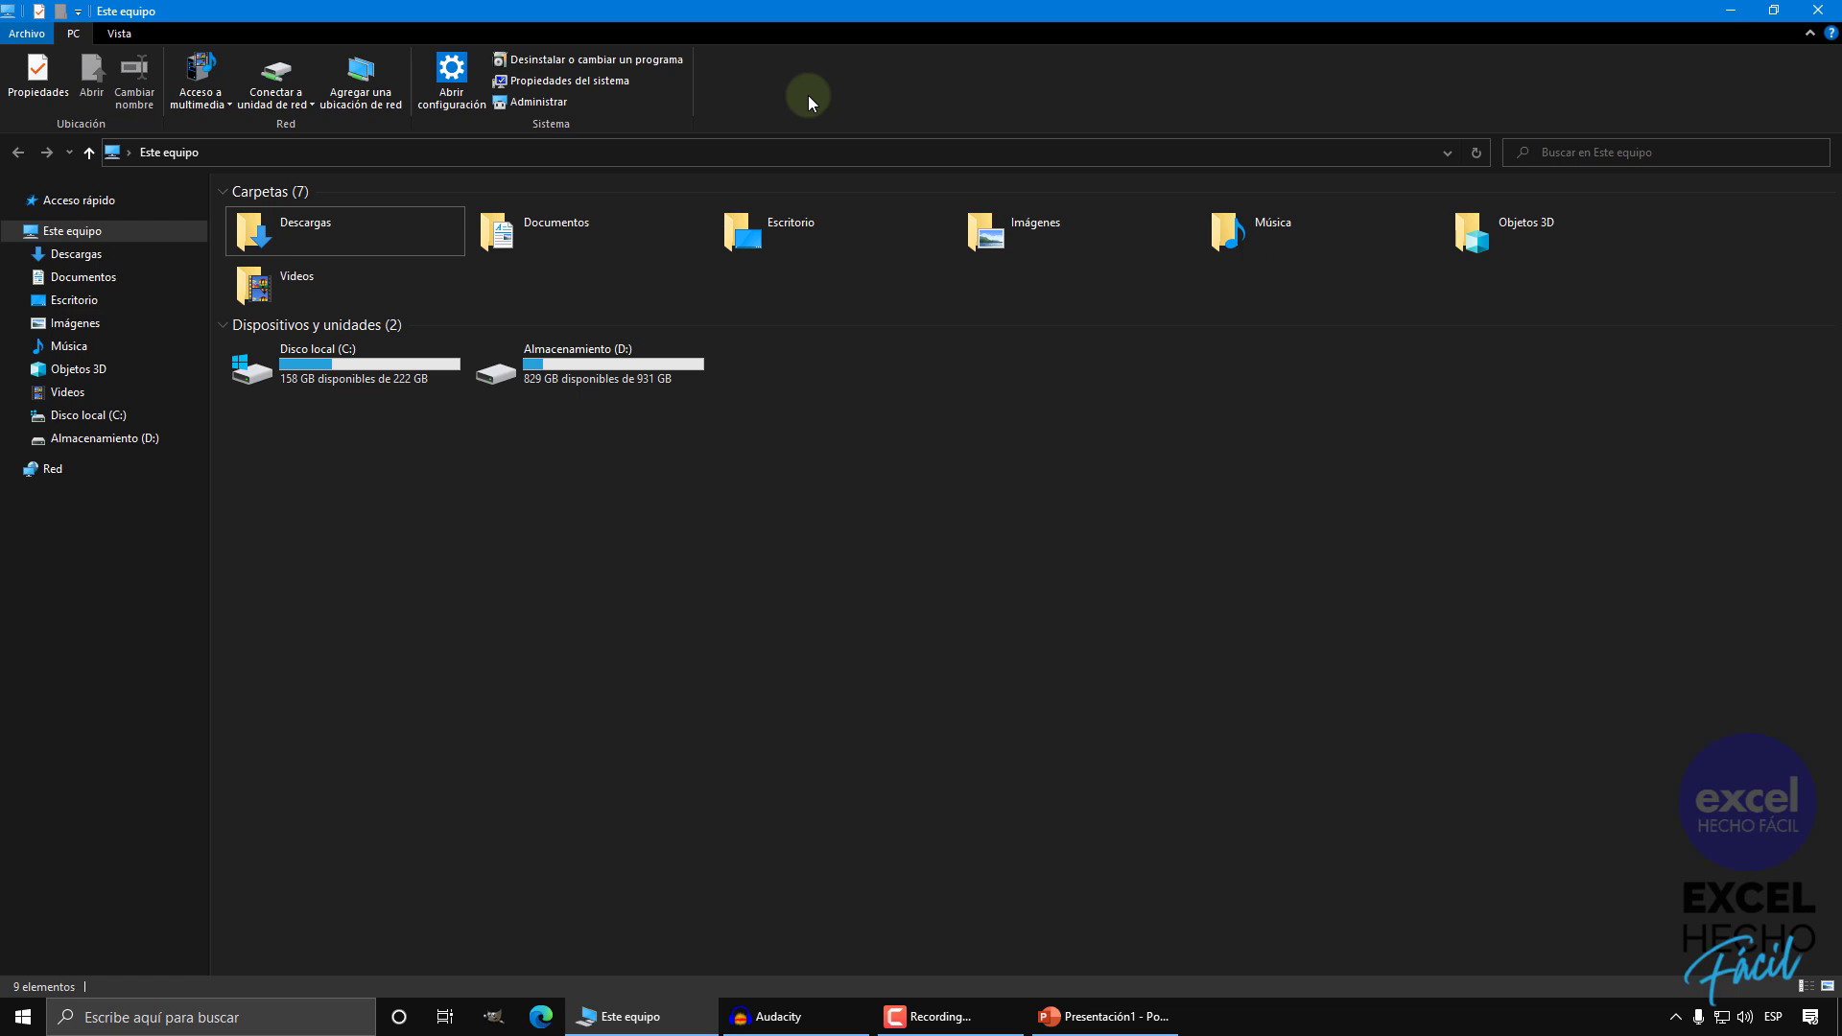
- Go to Escritorio 3, close its blank Excel workbook, and remove that virtual desktop
key(ctrl+super+Right)
key(ctrl+super+Right)
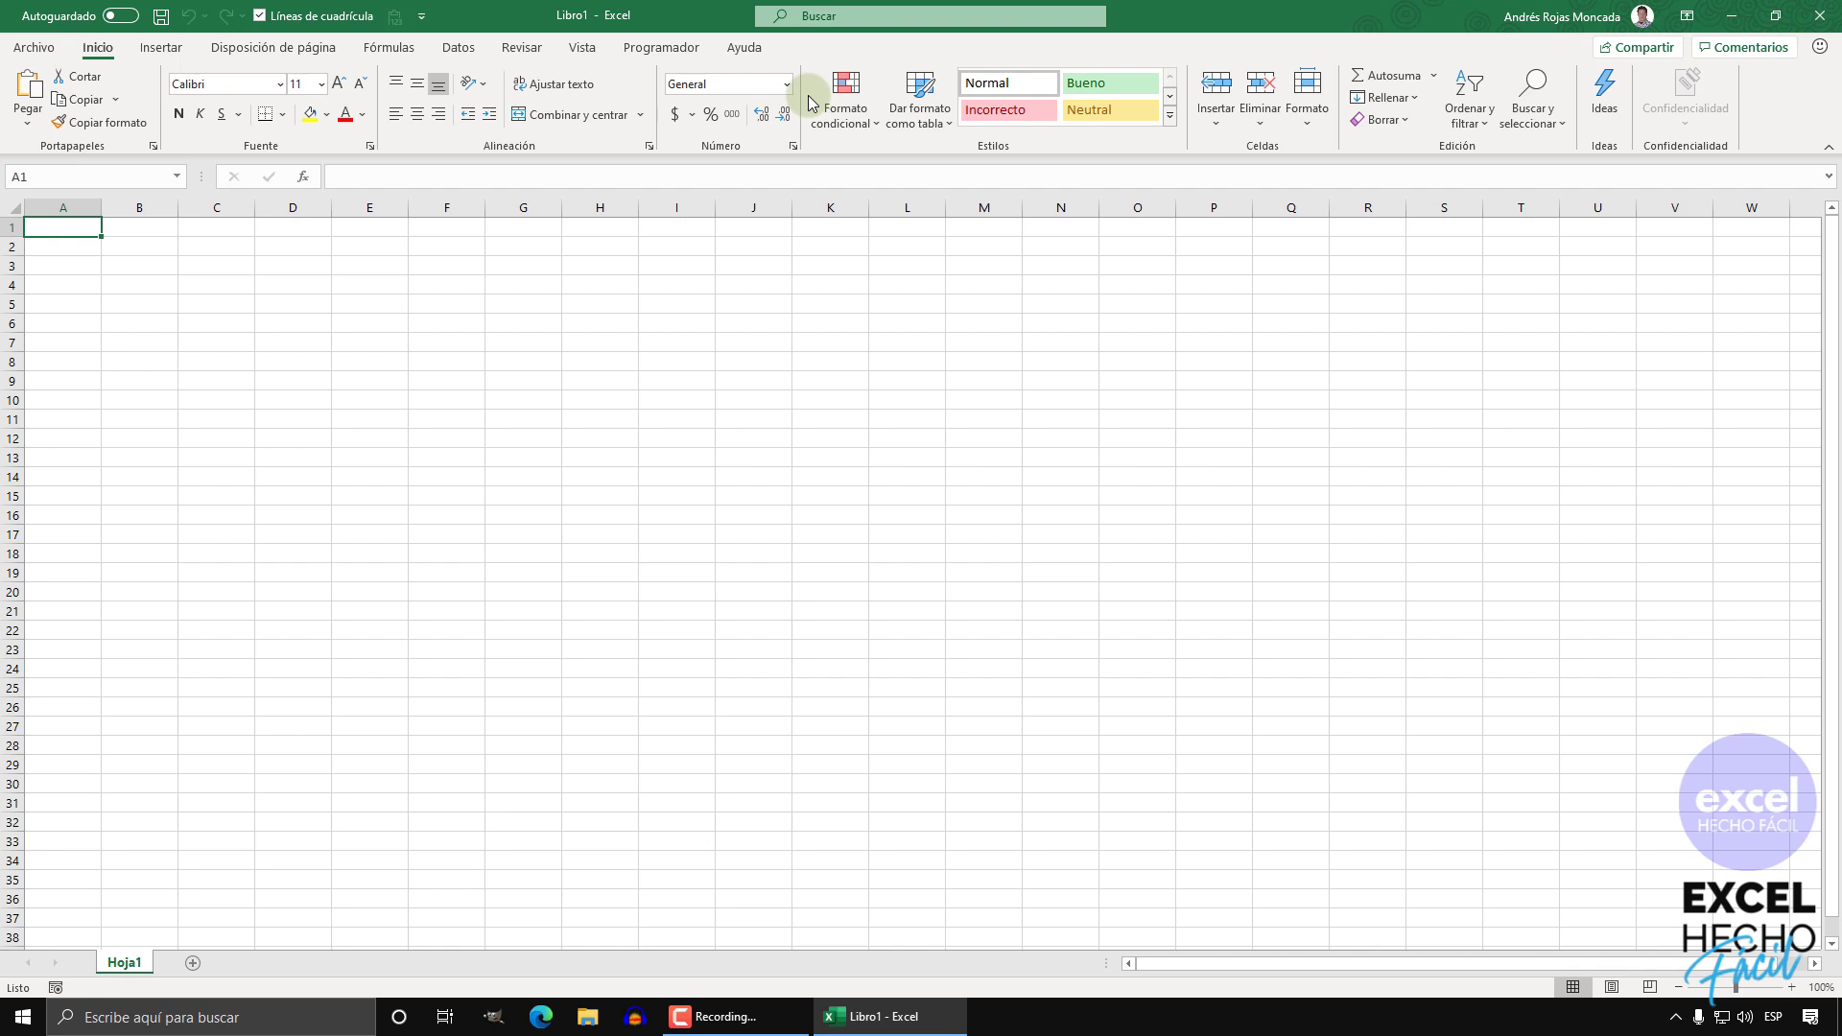
key(alt+F4)
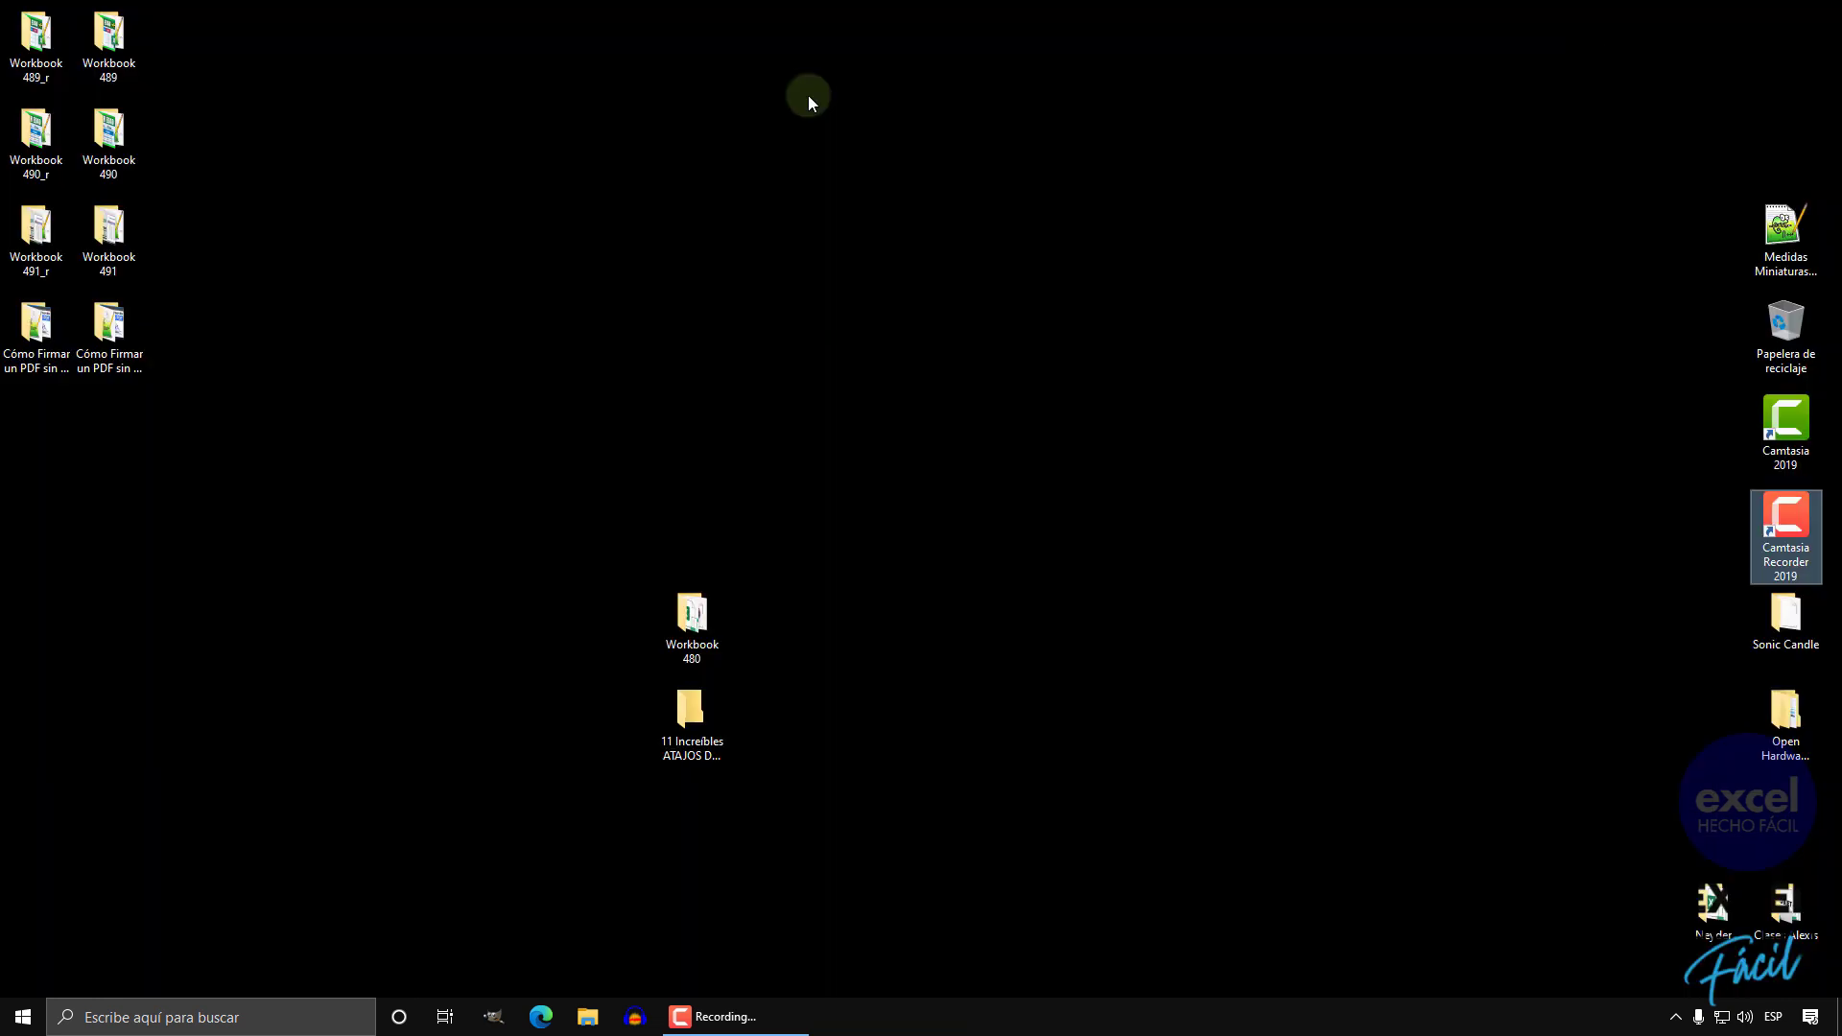
key(ctrl+super+F4)
key(ctrl+super+F4)
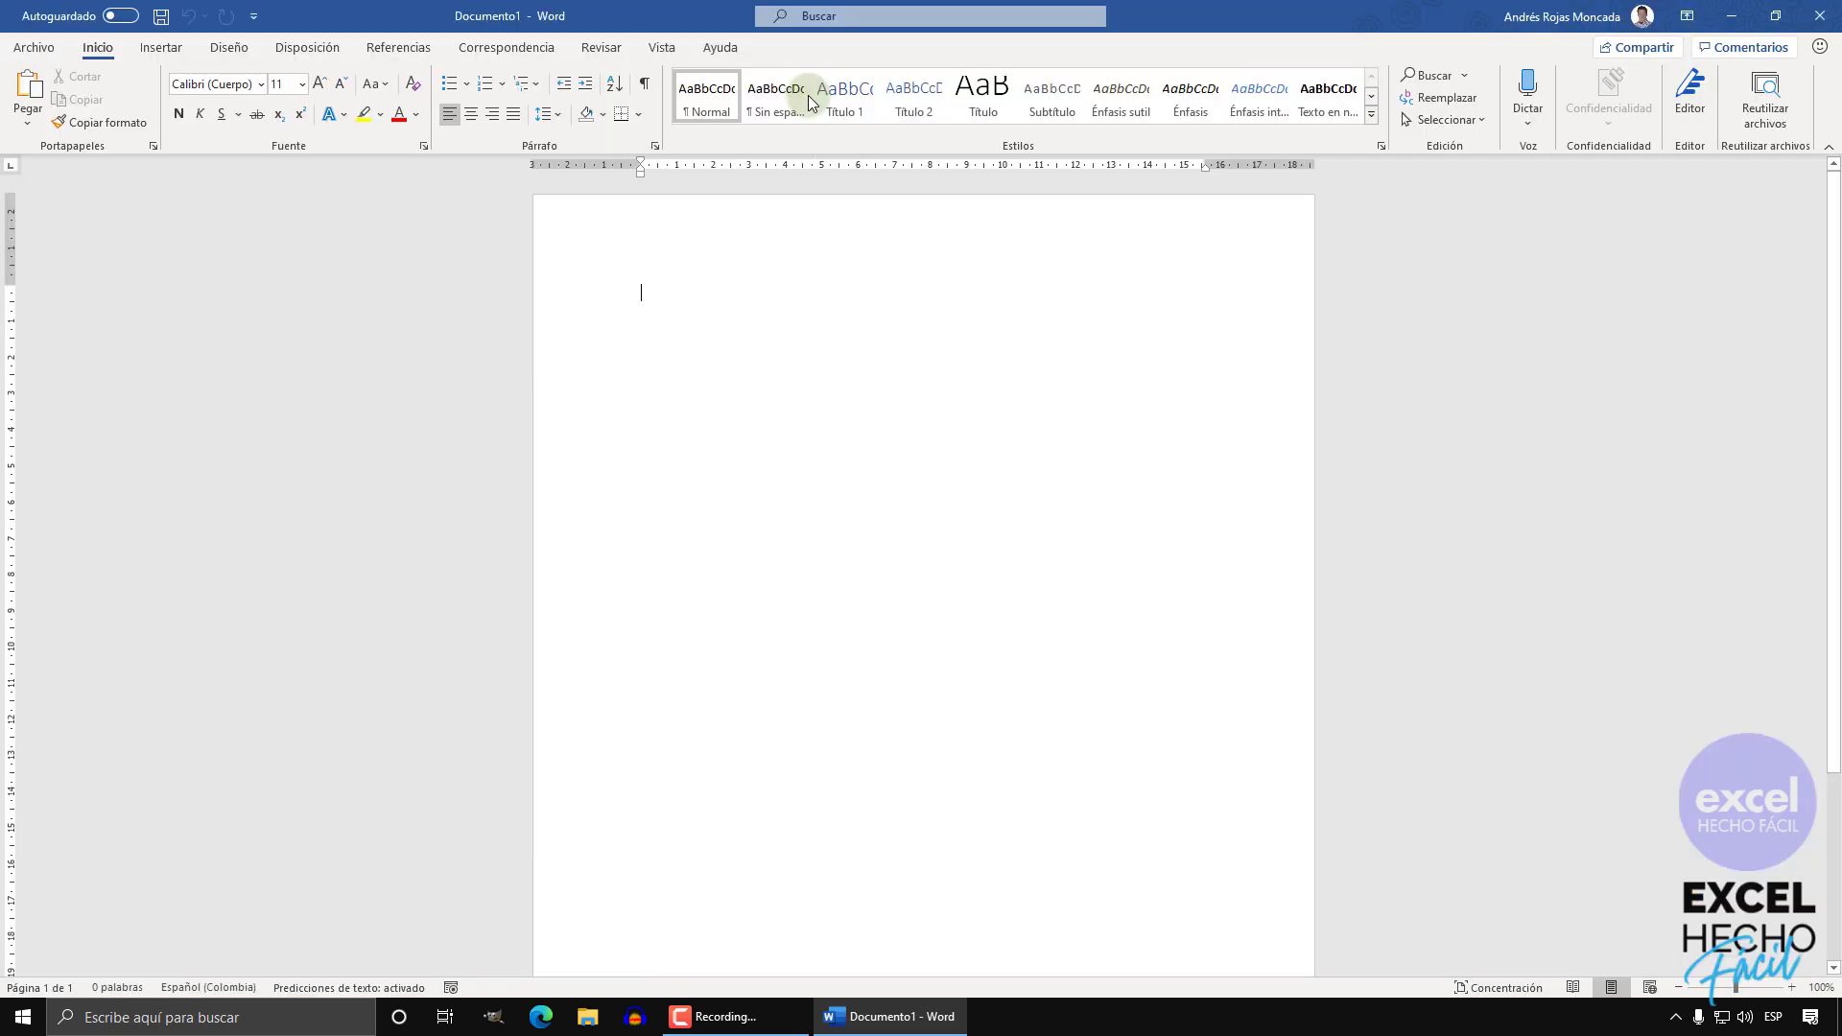
- Move to the desktop thumbnails in Task View using only the keyboard and switch to Escritorio 1
key(super+Tab)
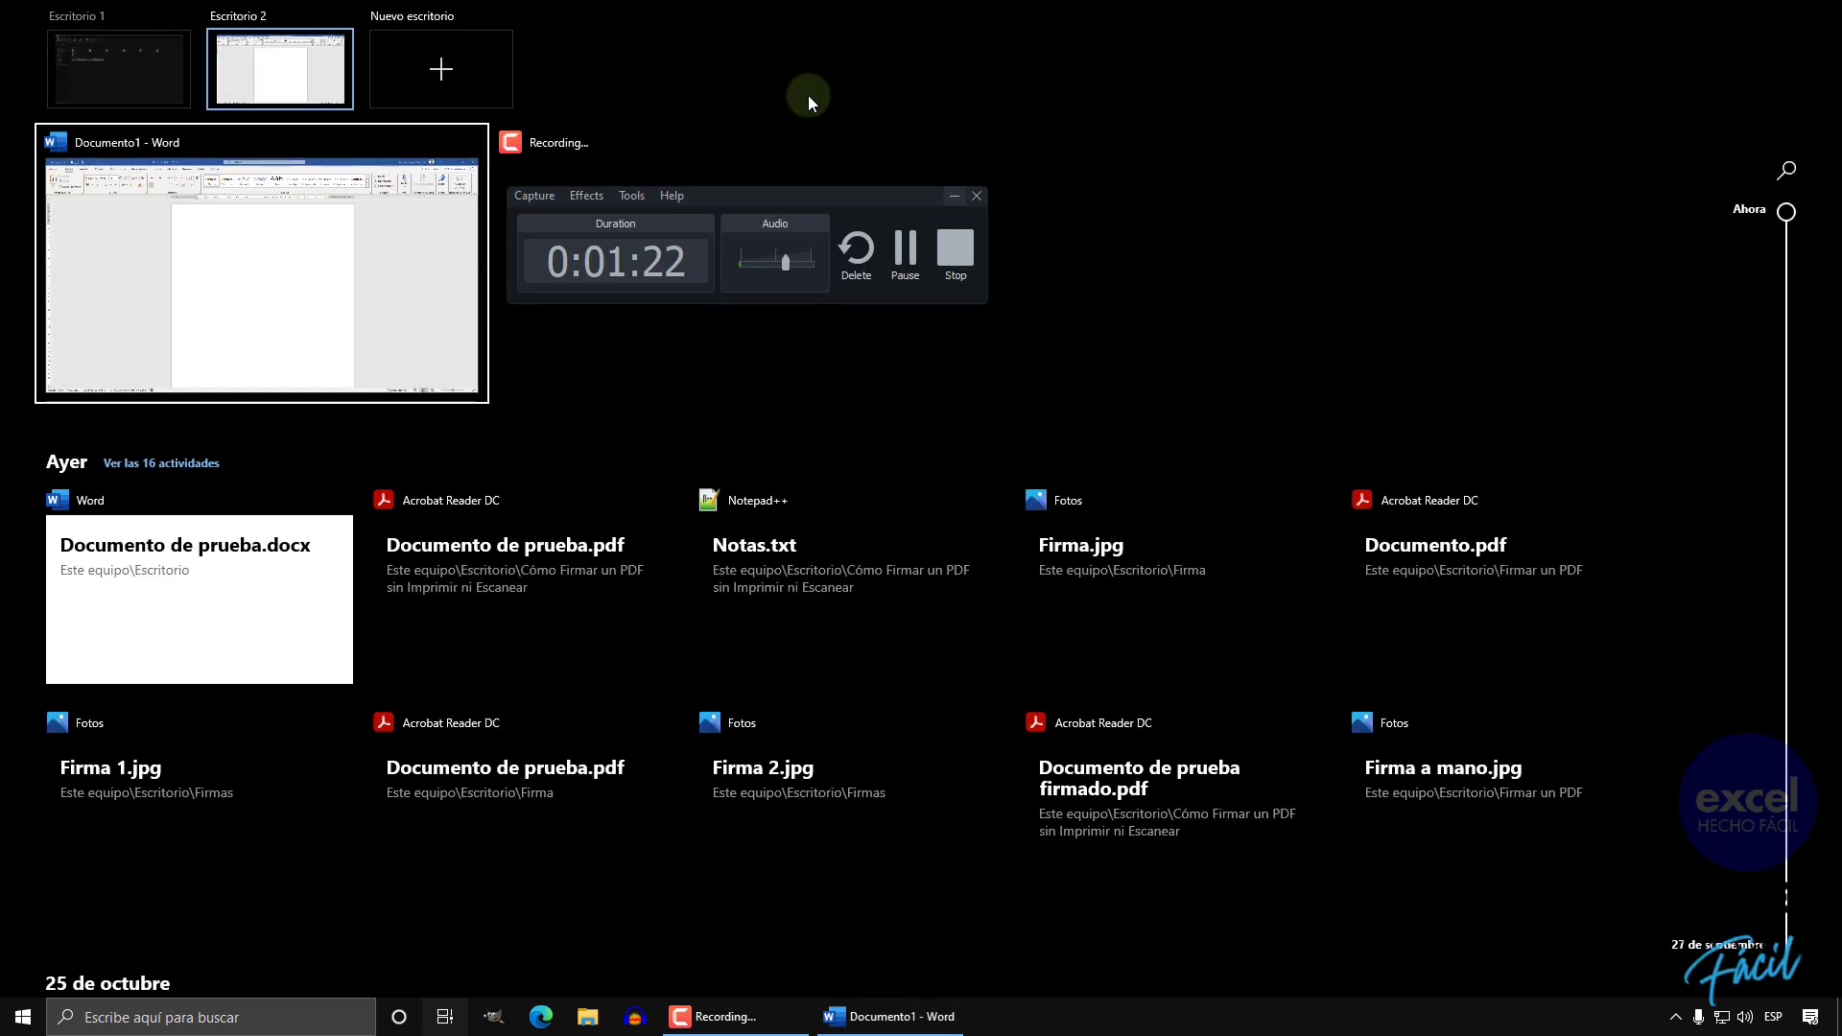
key(Tab)
key(Tab)
key(Tab)
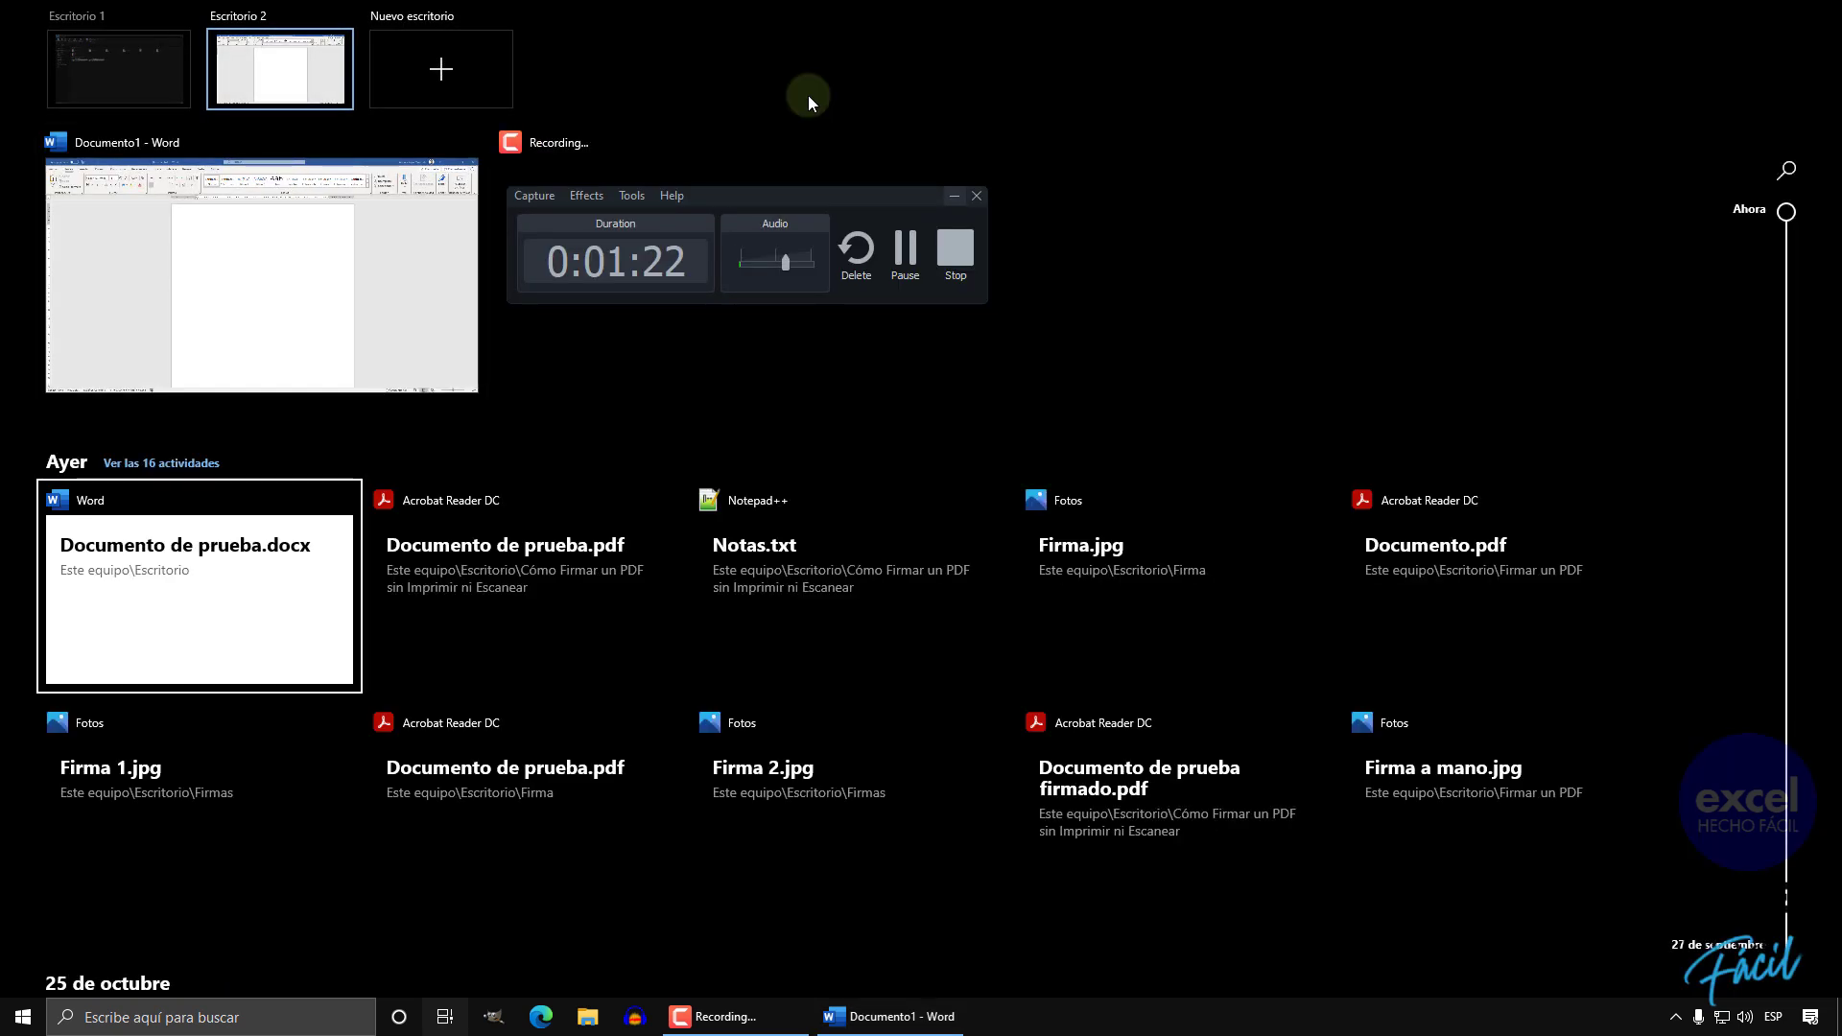
key(Right)
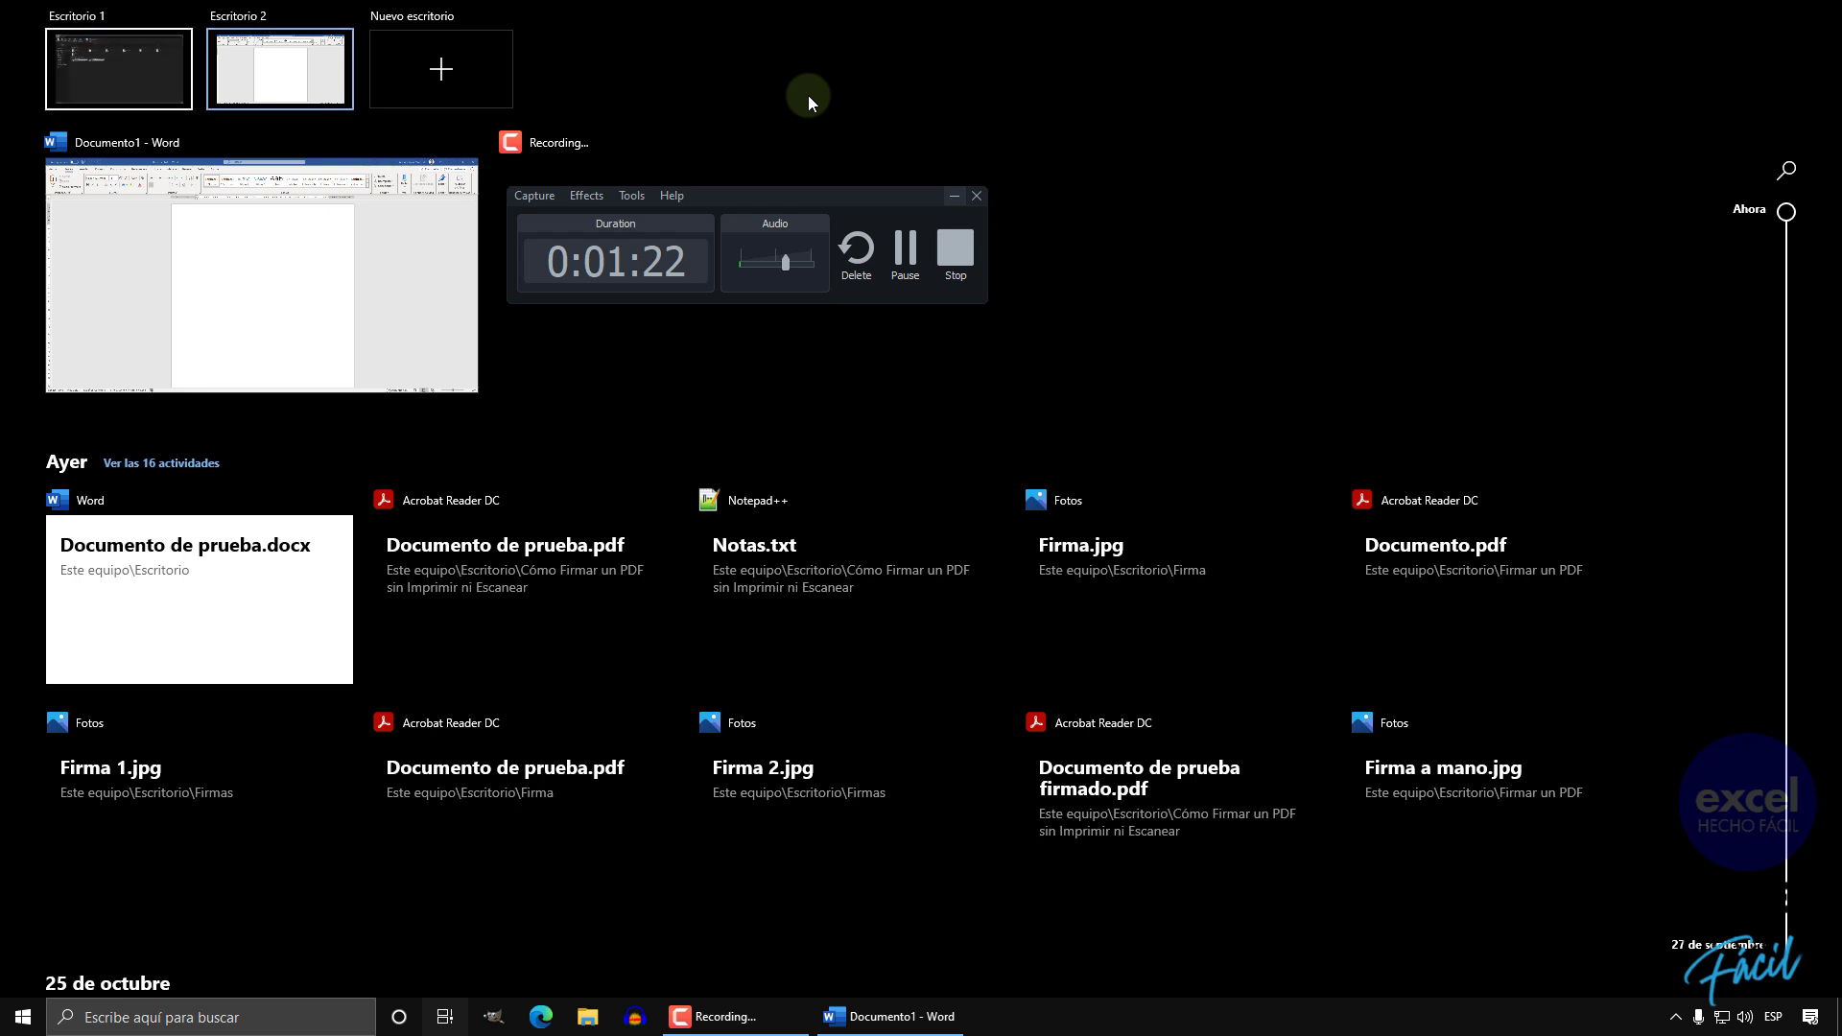
key(Left)
key(Return)
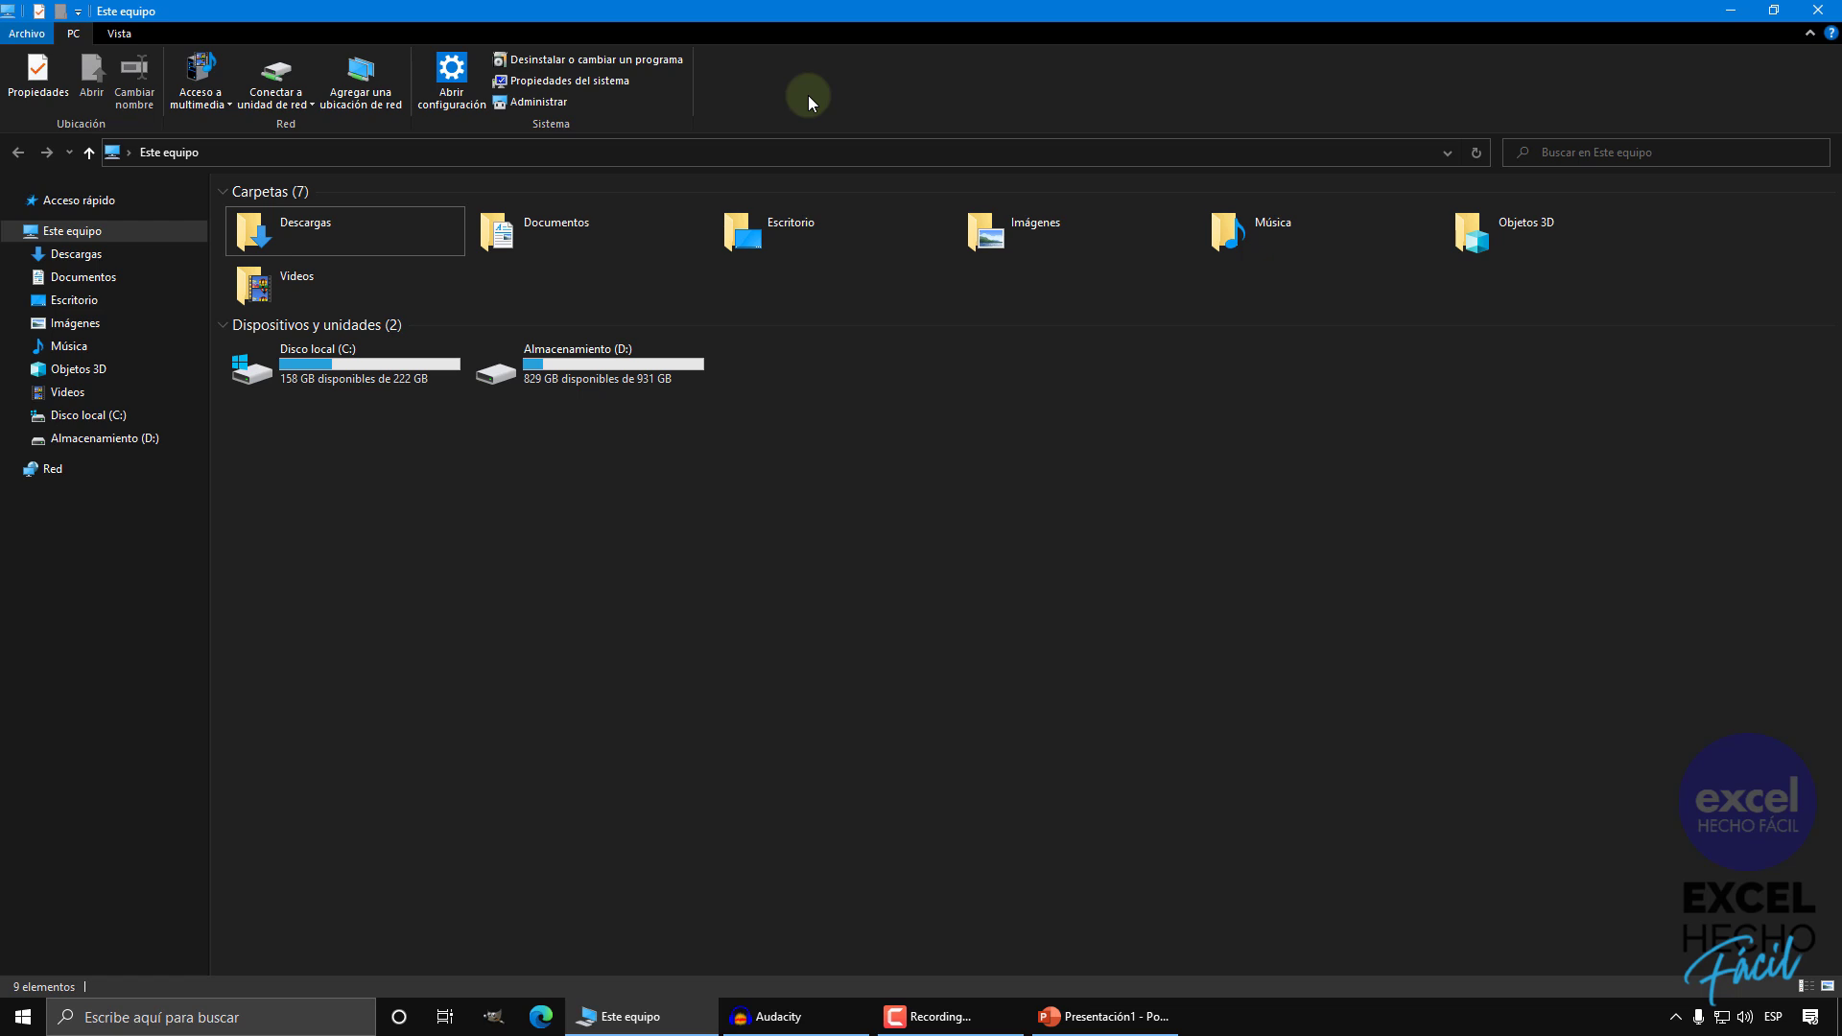
- Close the Word document on Escritorio 2 and remove that virtual desktop
key(ctrl+super+Right)
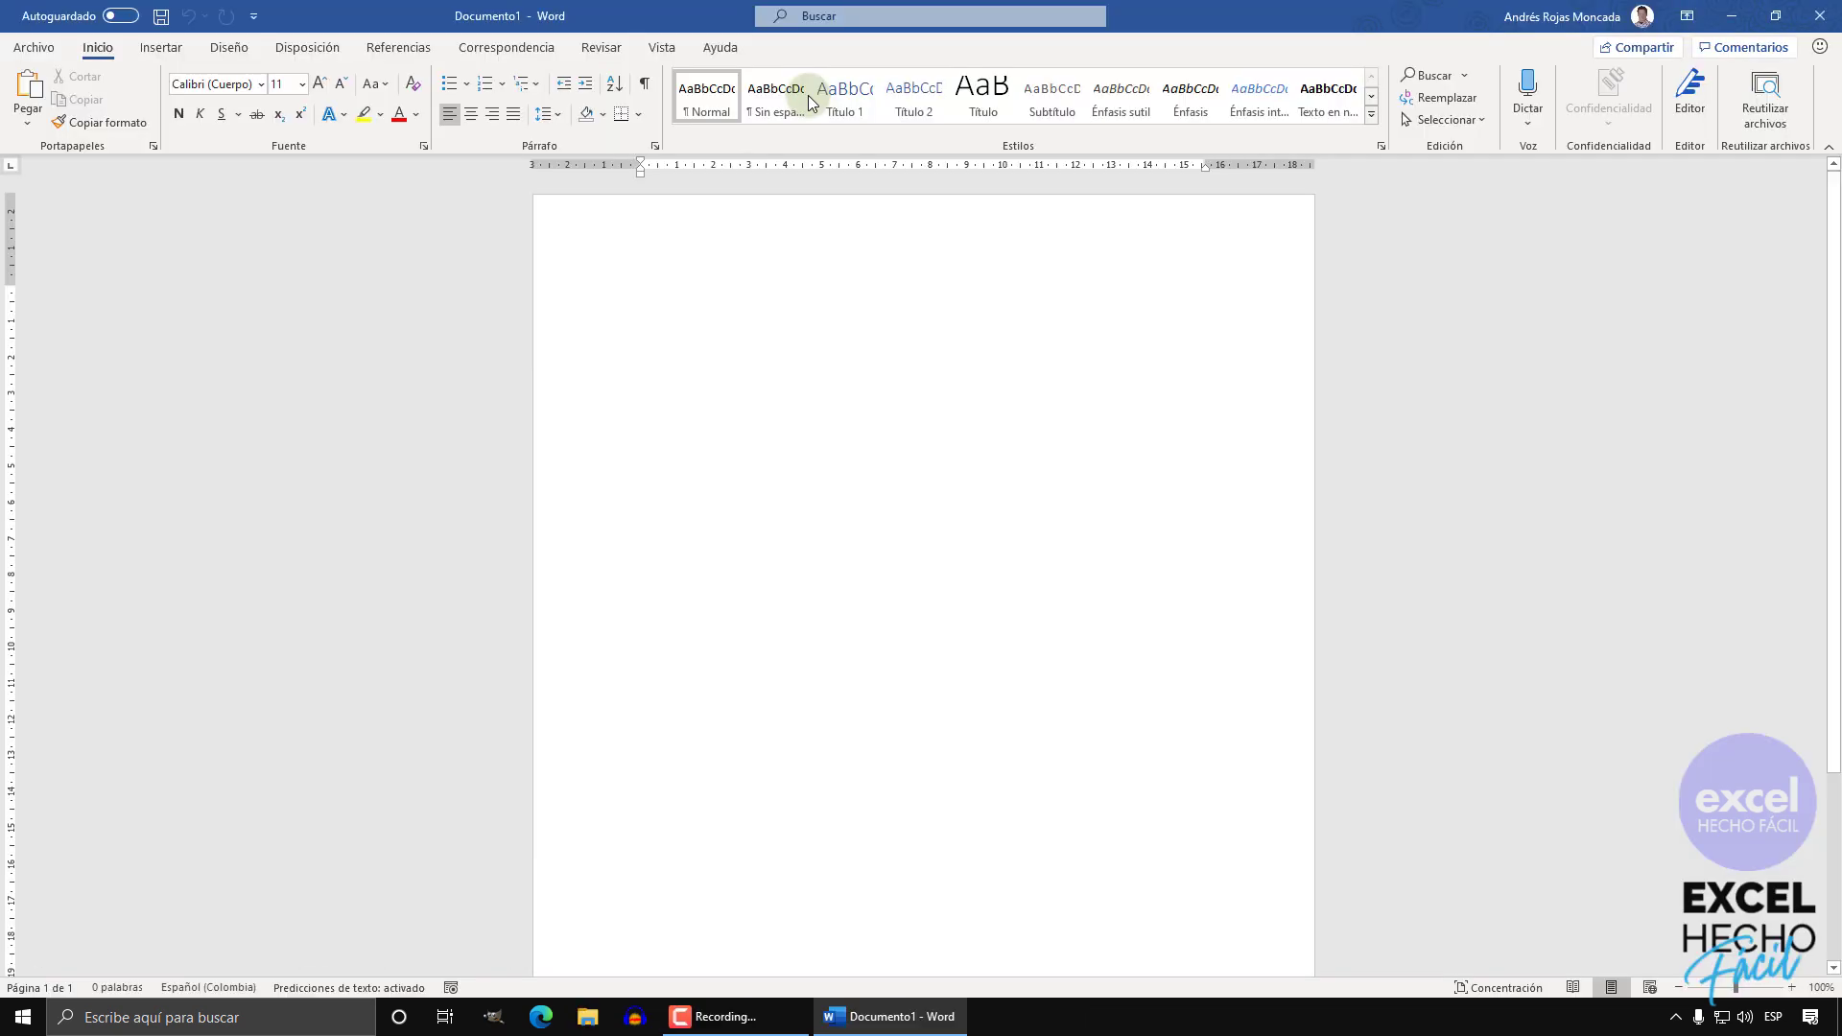
key(alt+F4)
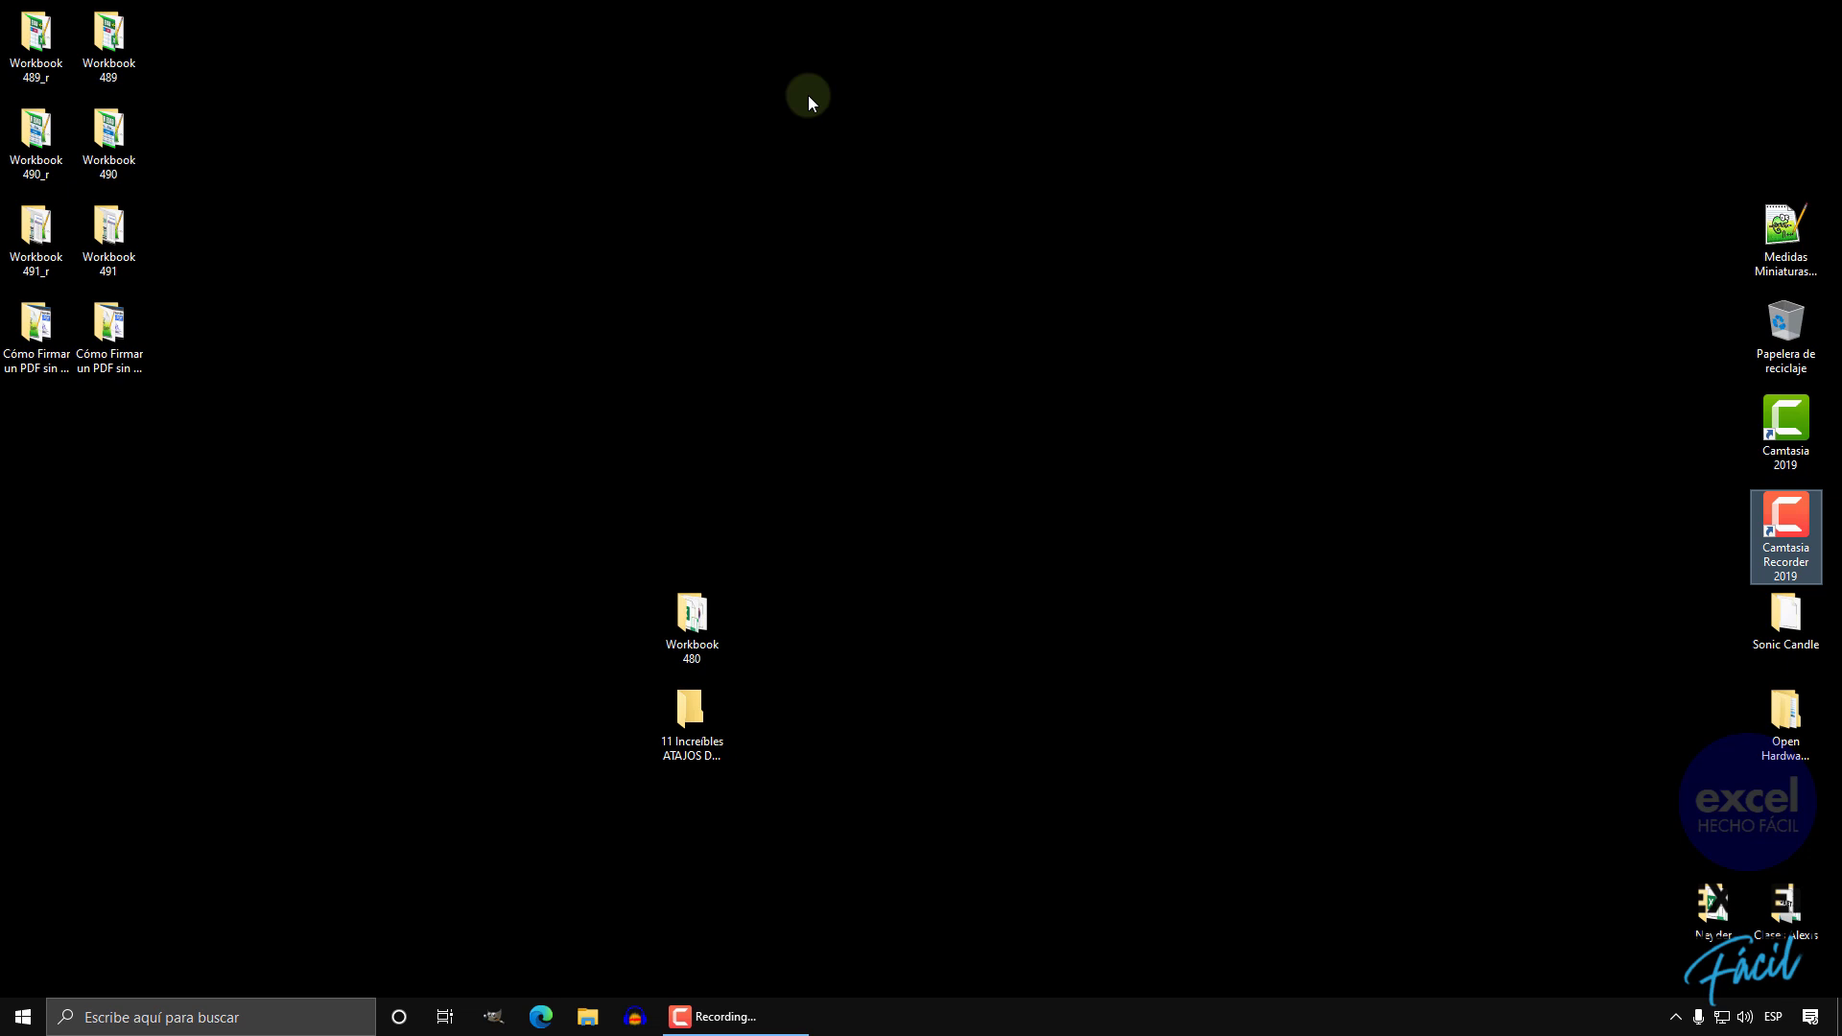
key(ctrl+super+F4)
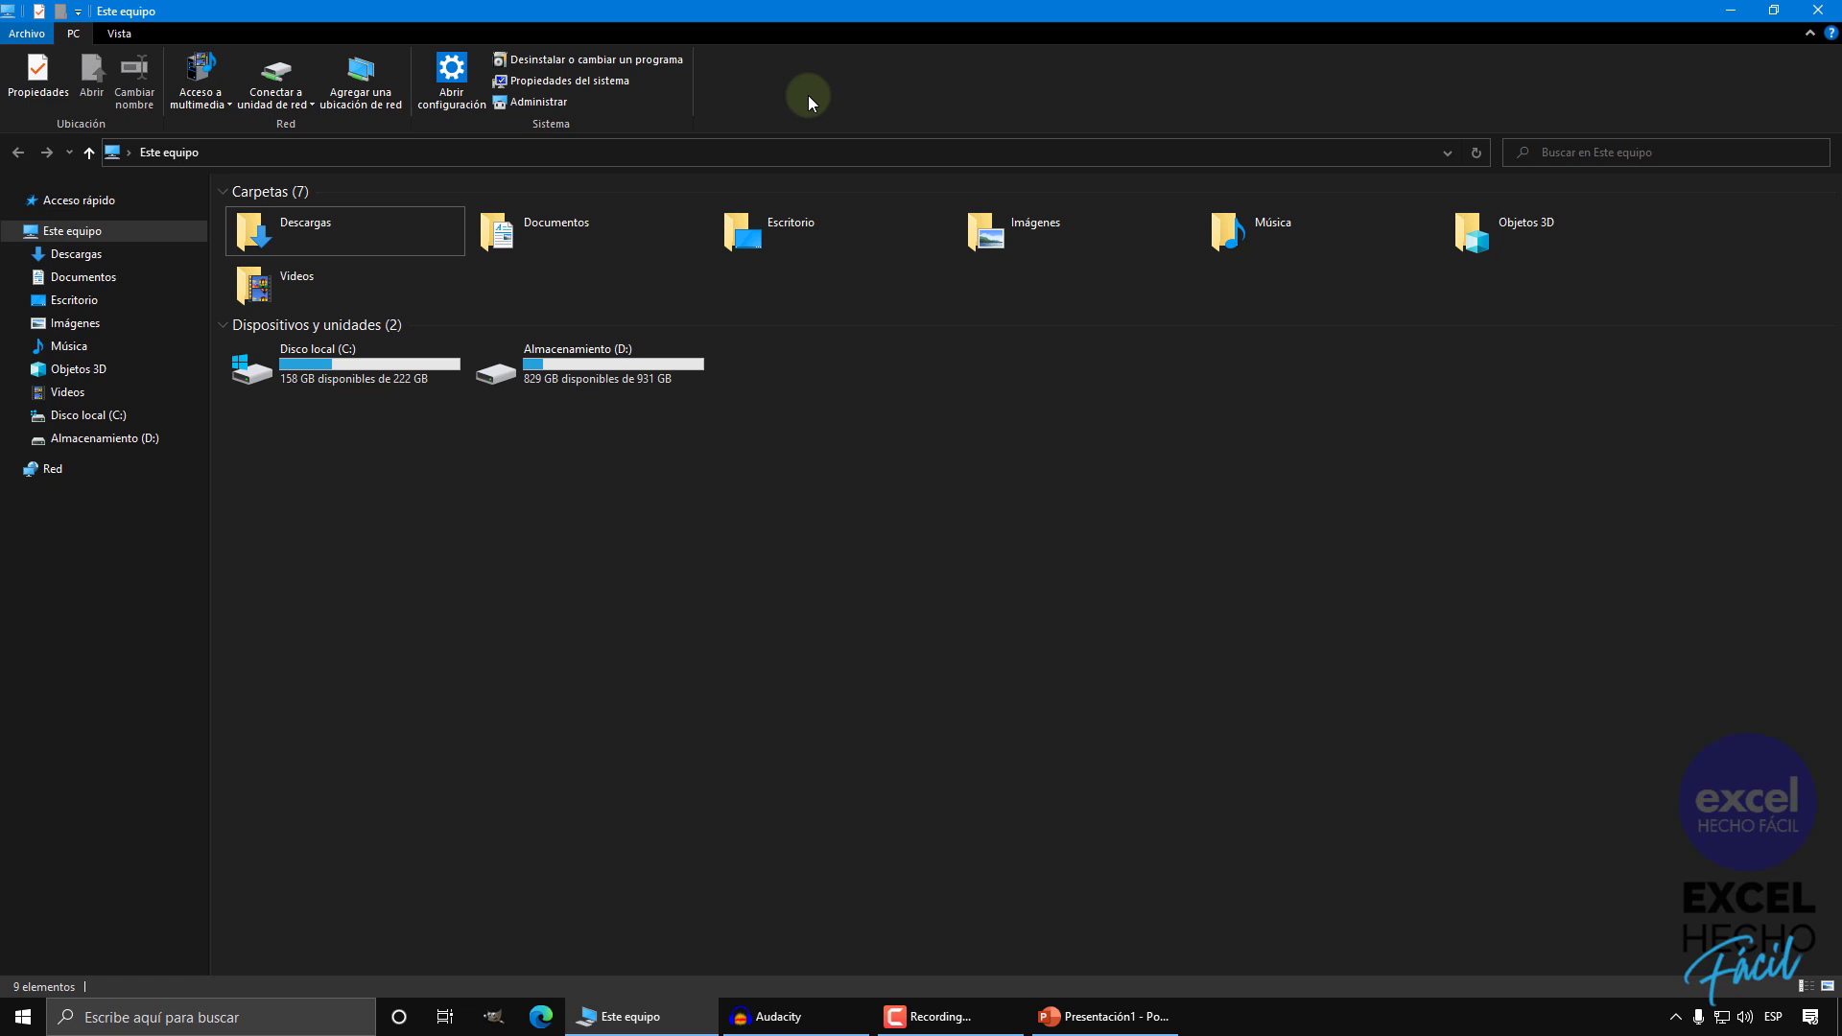
- Check the remaining desktop's windows in Task View and return to the Este equipo window
key(super+Tab)
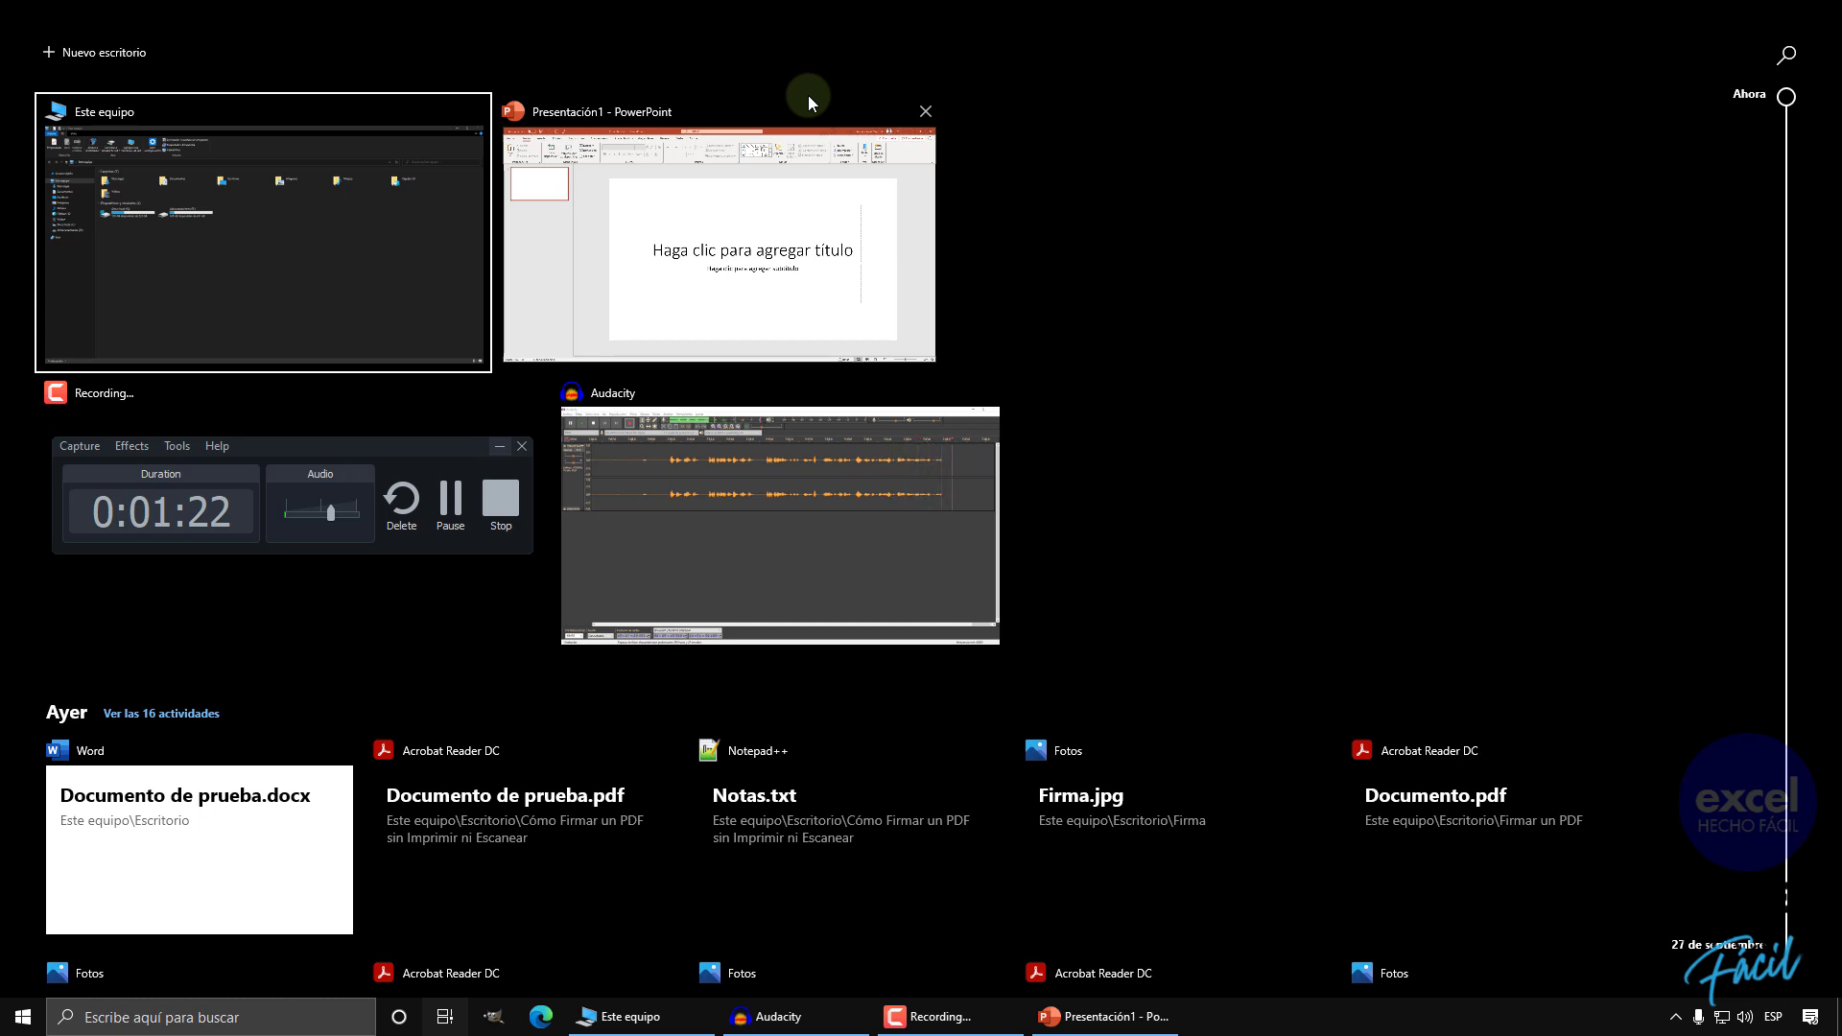
key(Escape)
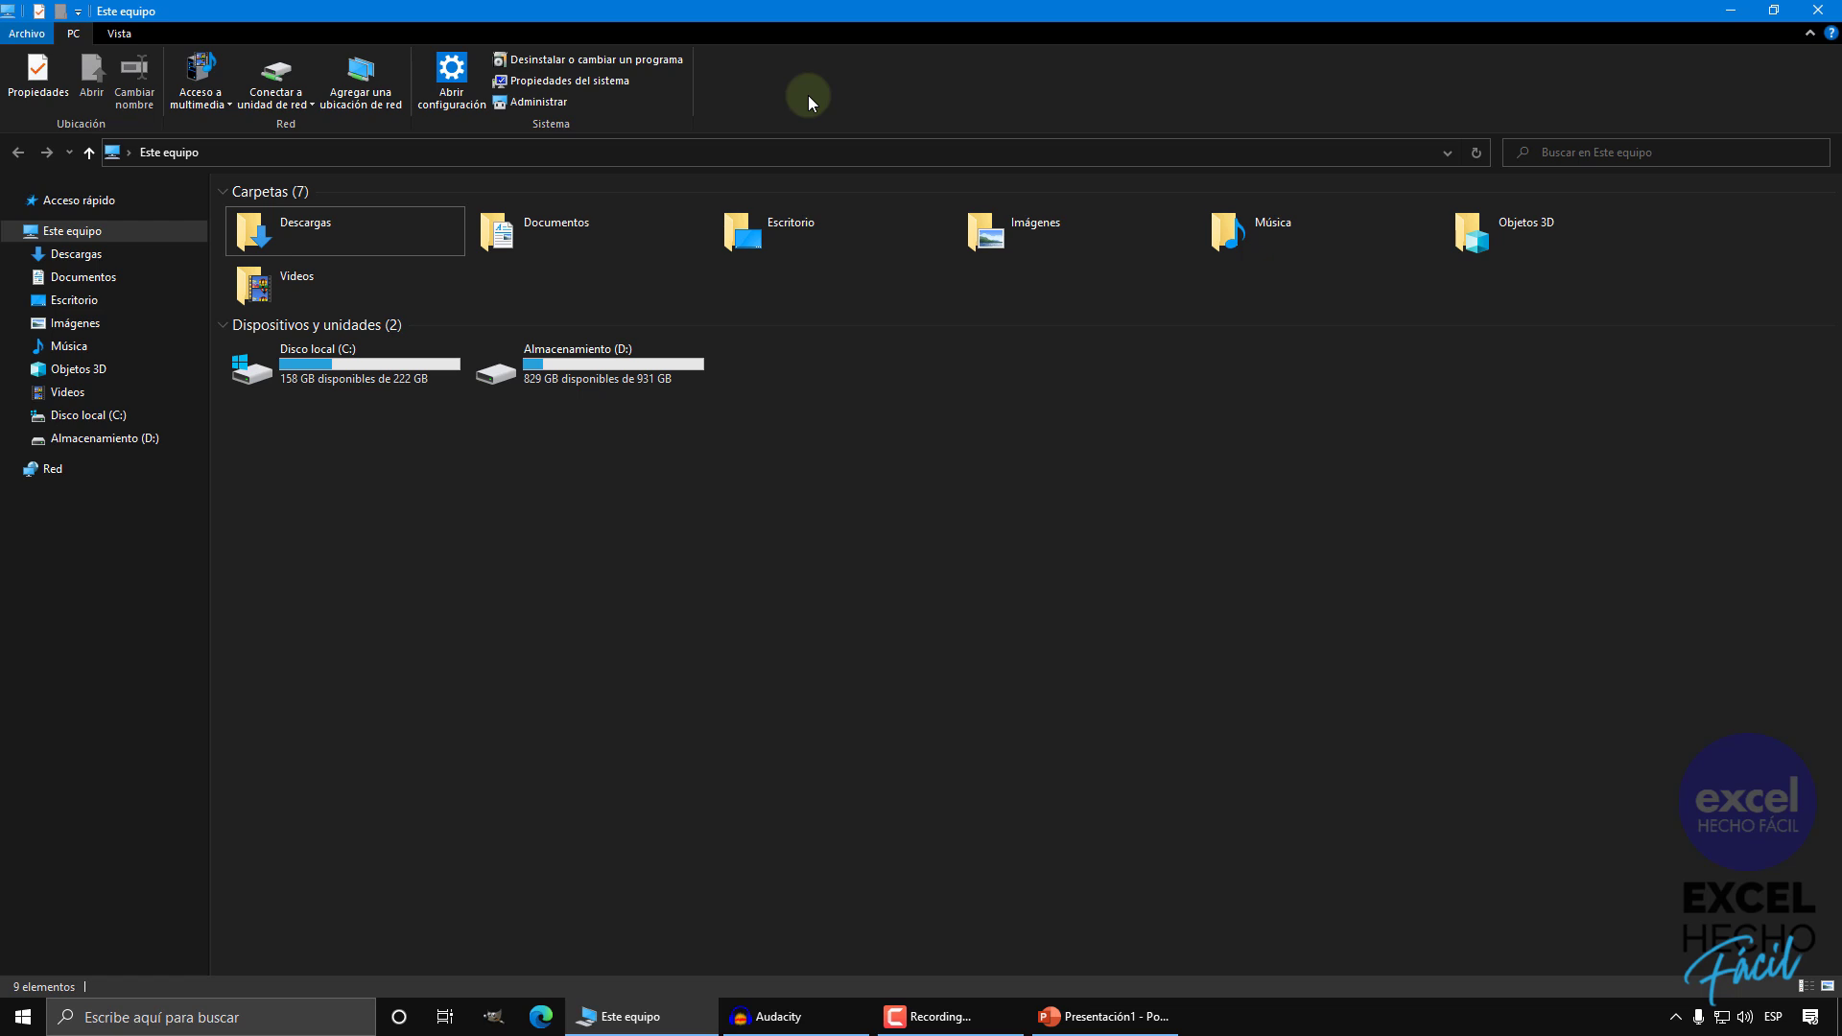
key(ctrl+super+d)
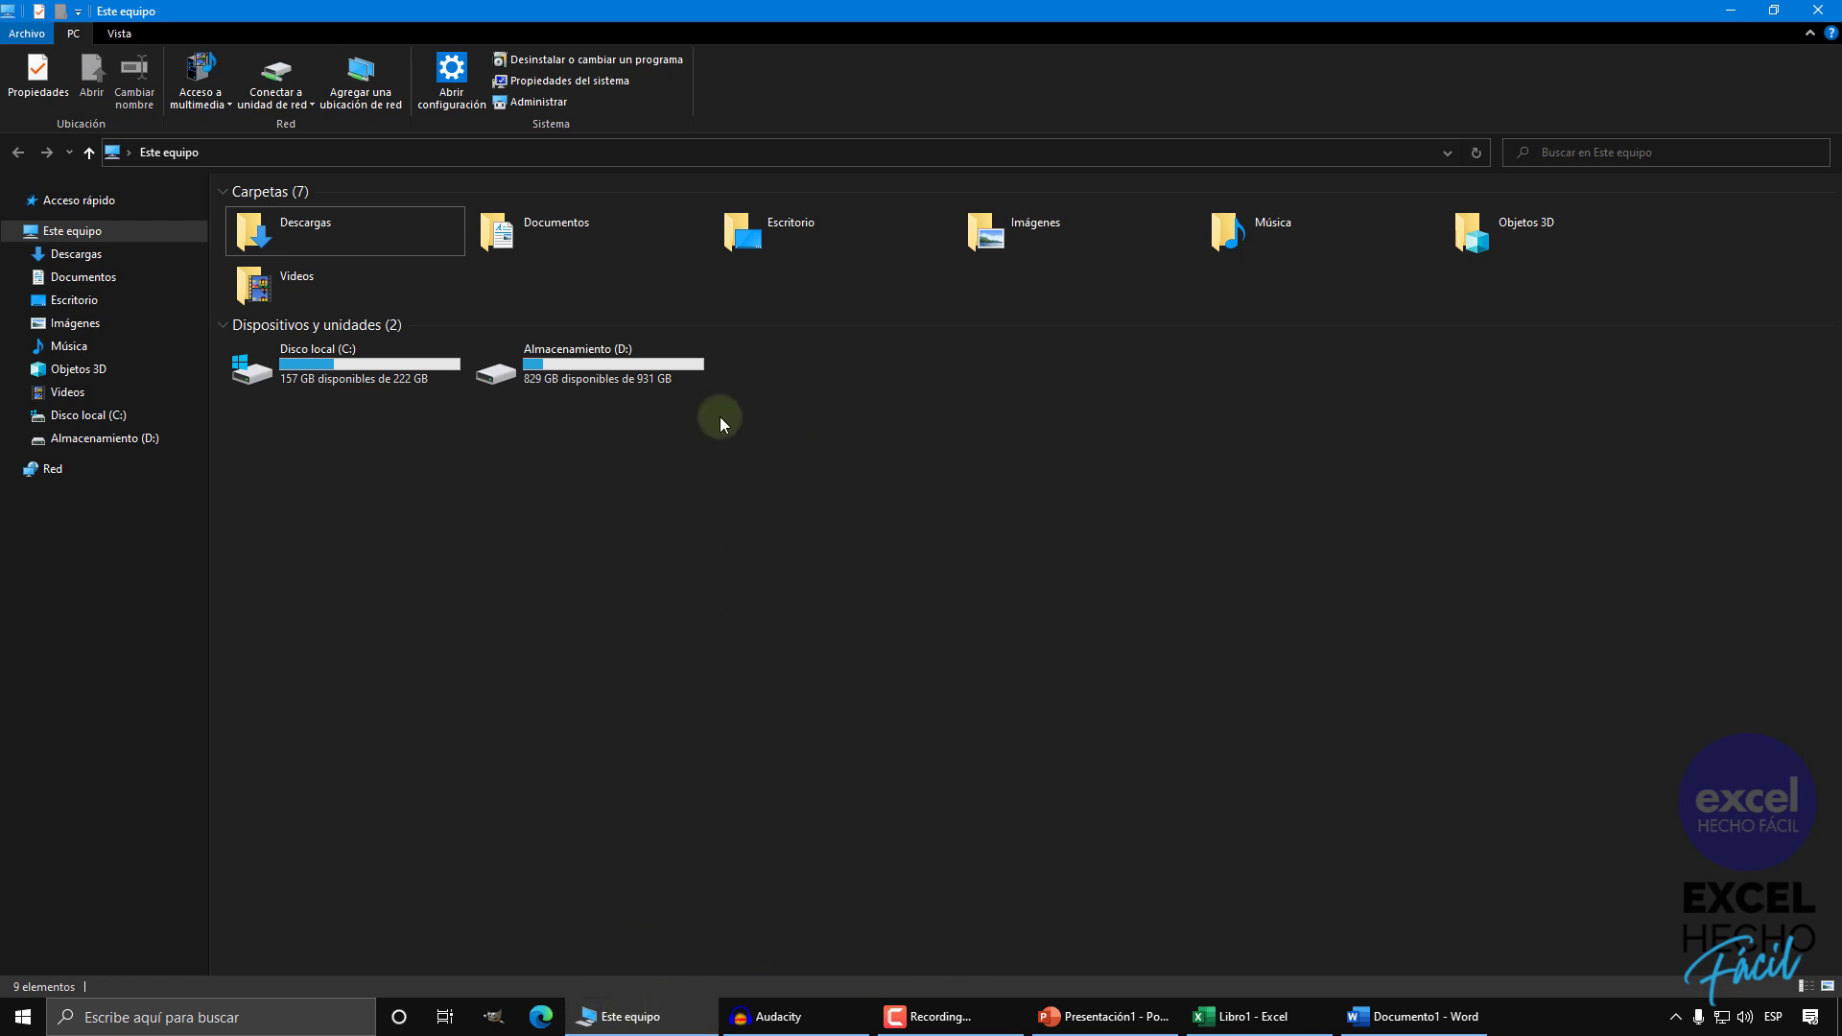
- Bring the Audacity, recorder, PowerPoint, Excel and Word windows to the front in turn, and minimize the recorder
click(772, 1016)
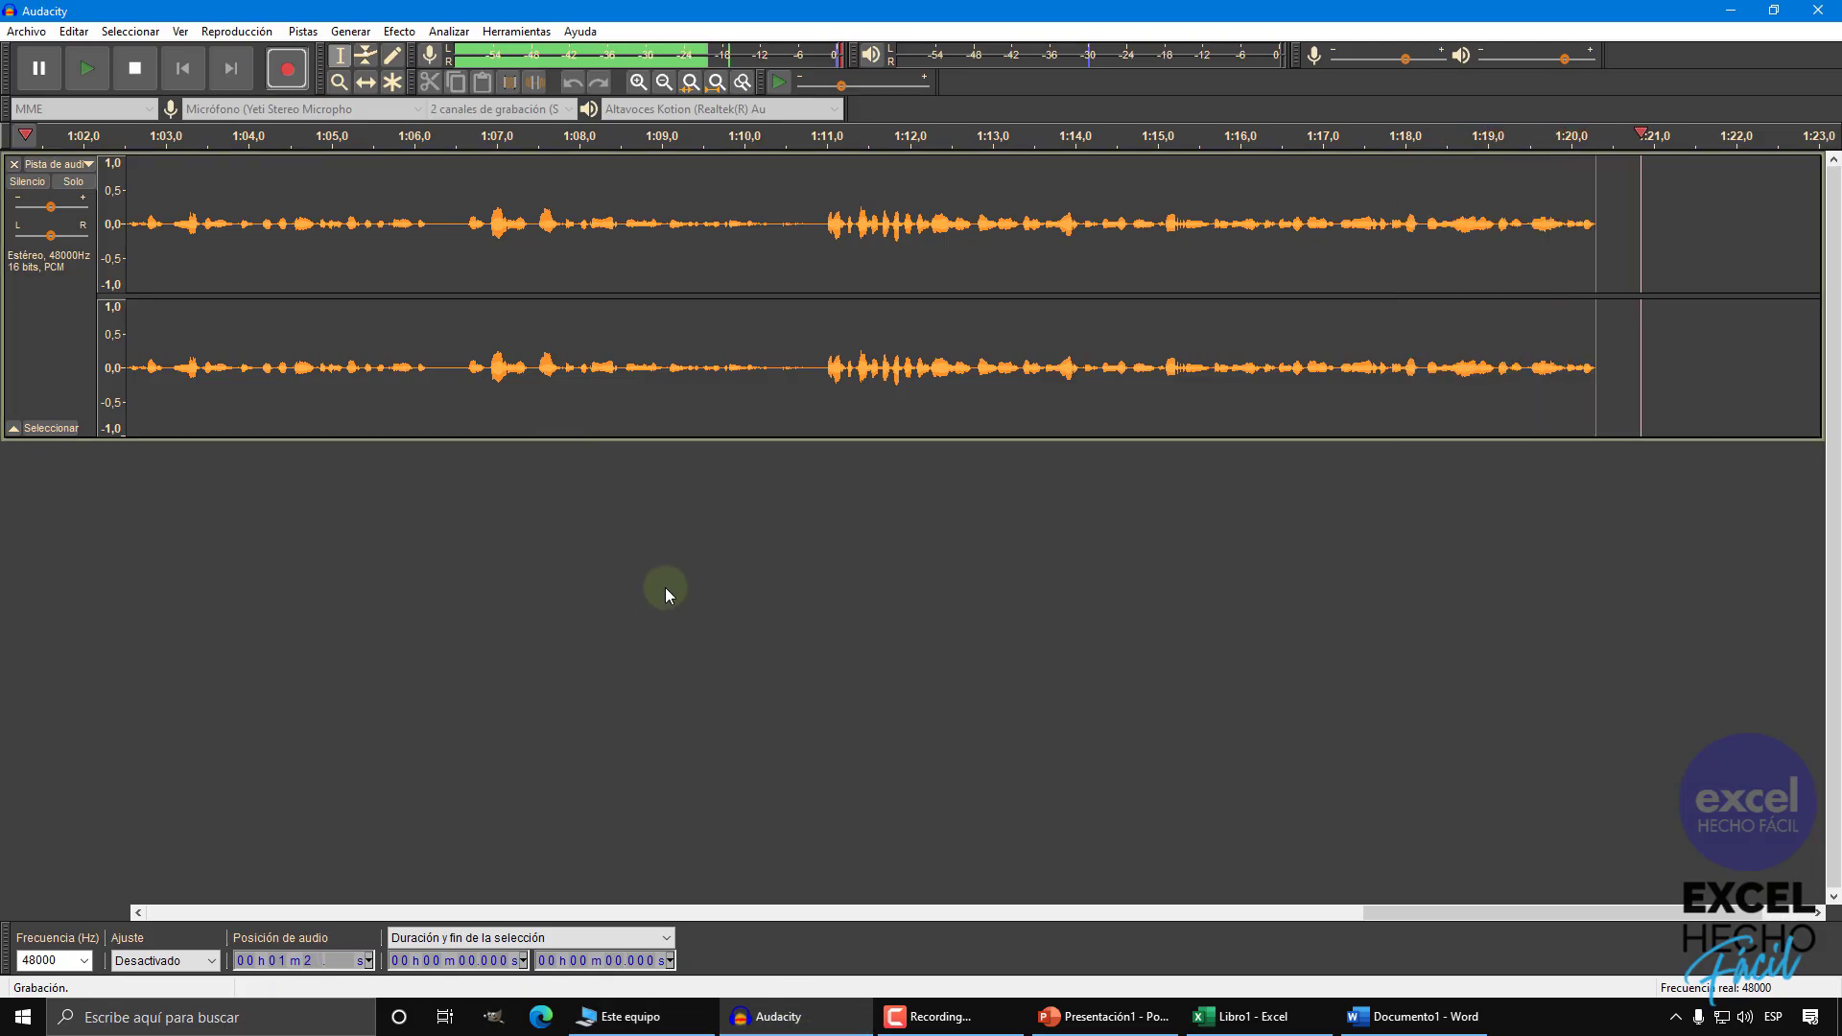
click(978, 1019)
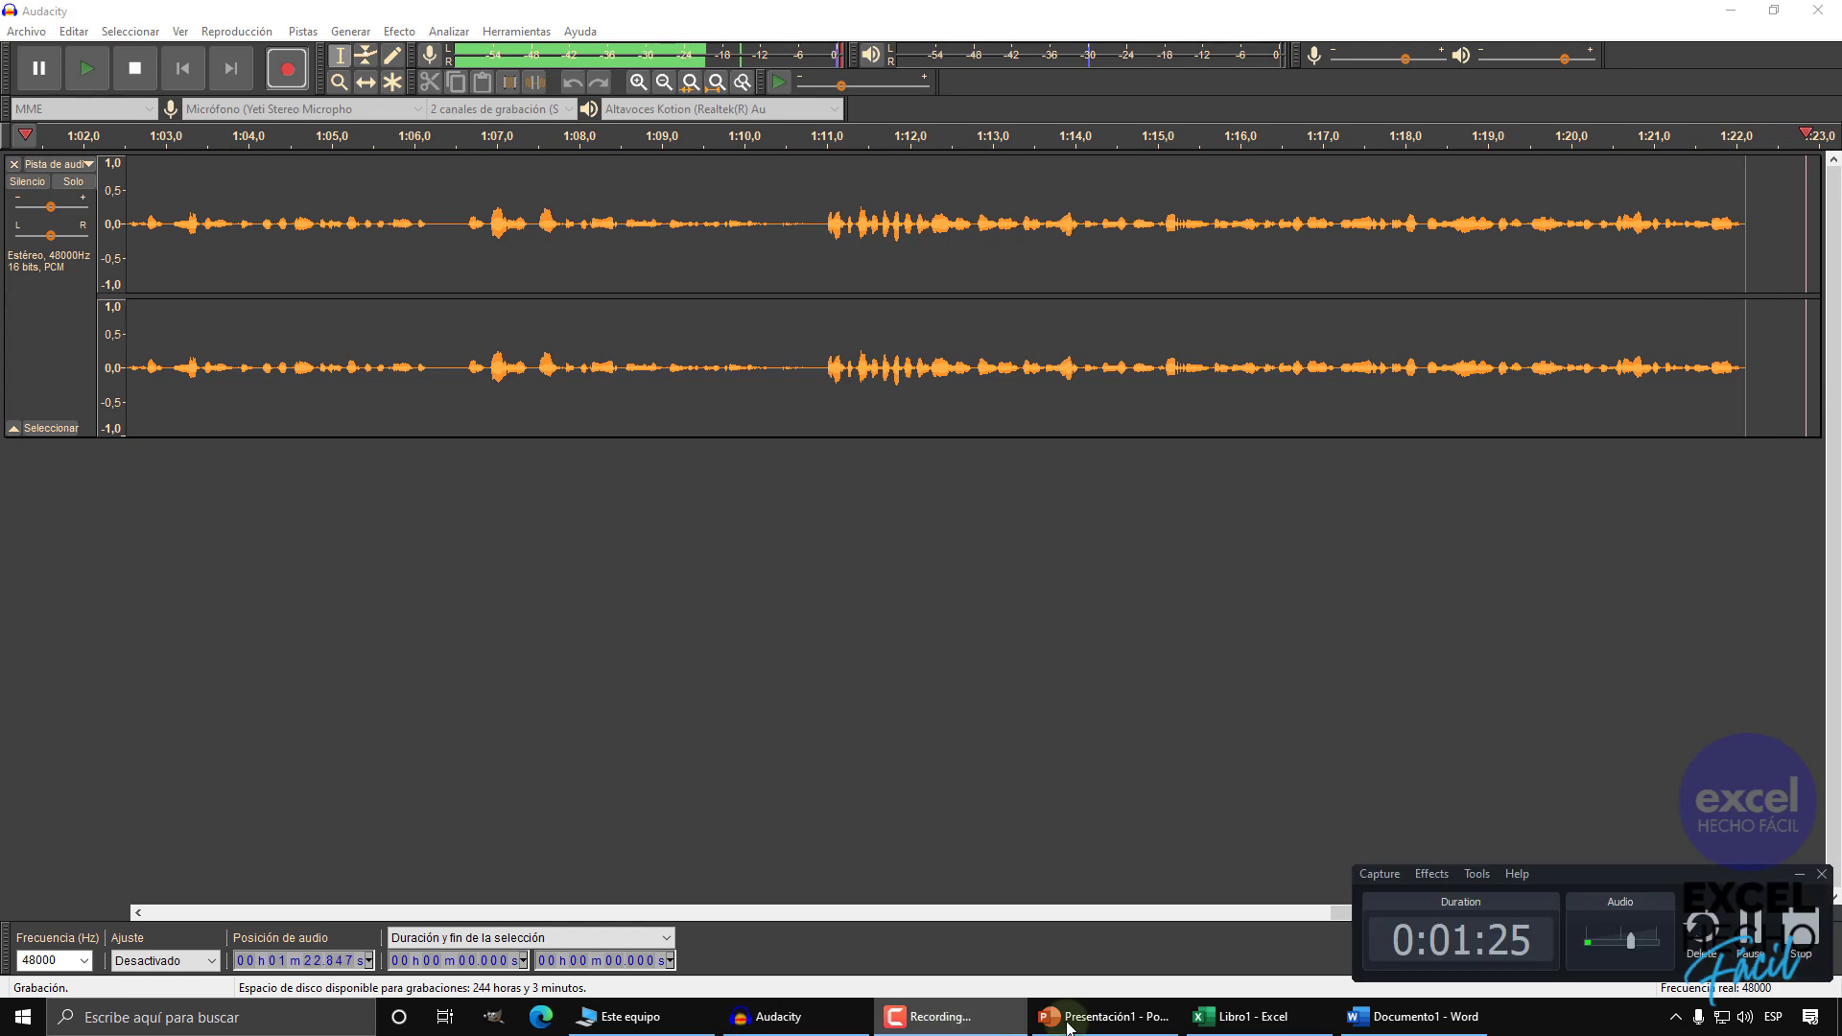
click(1103, 1017)
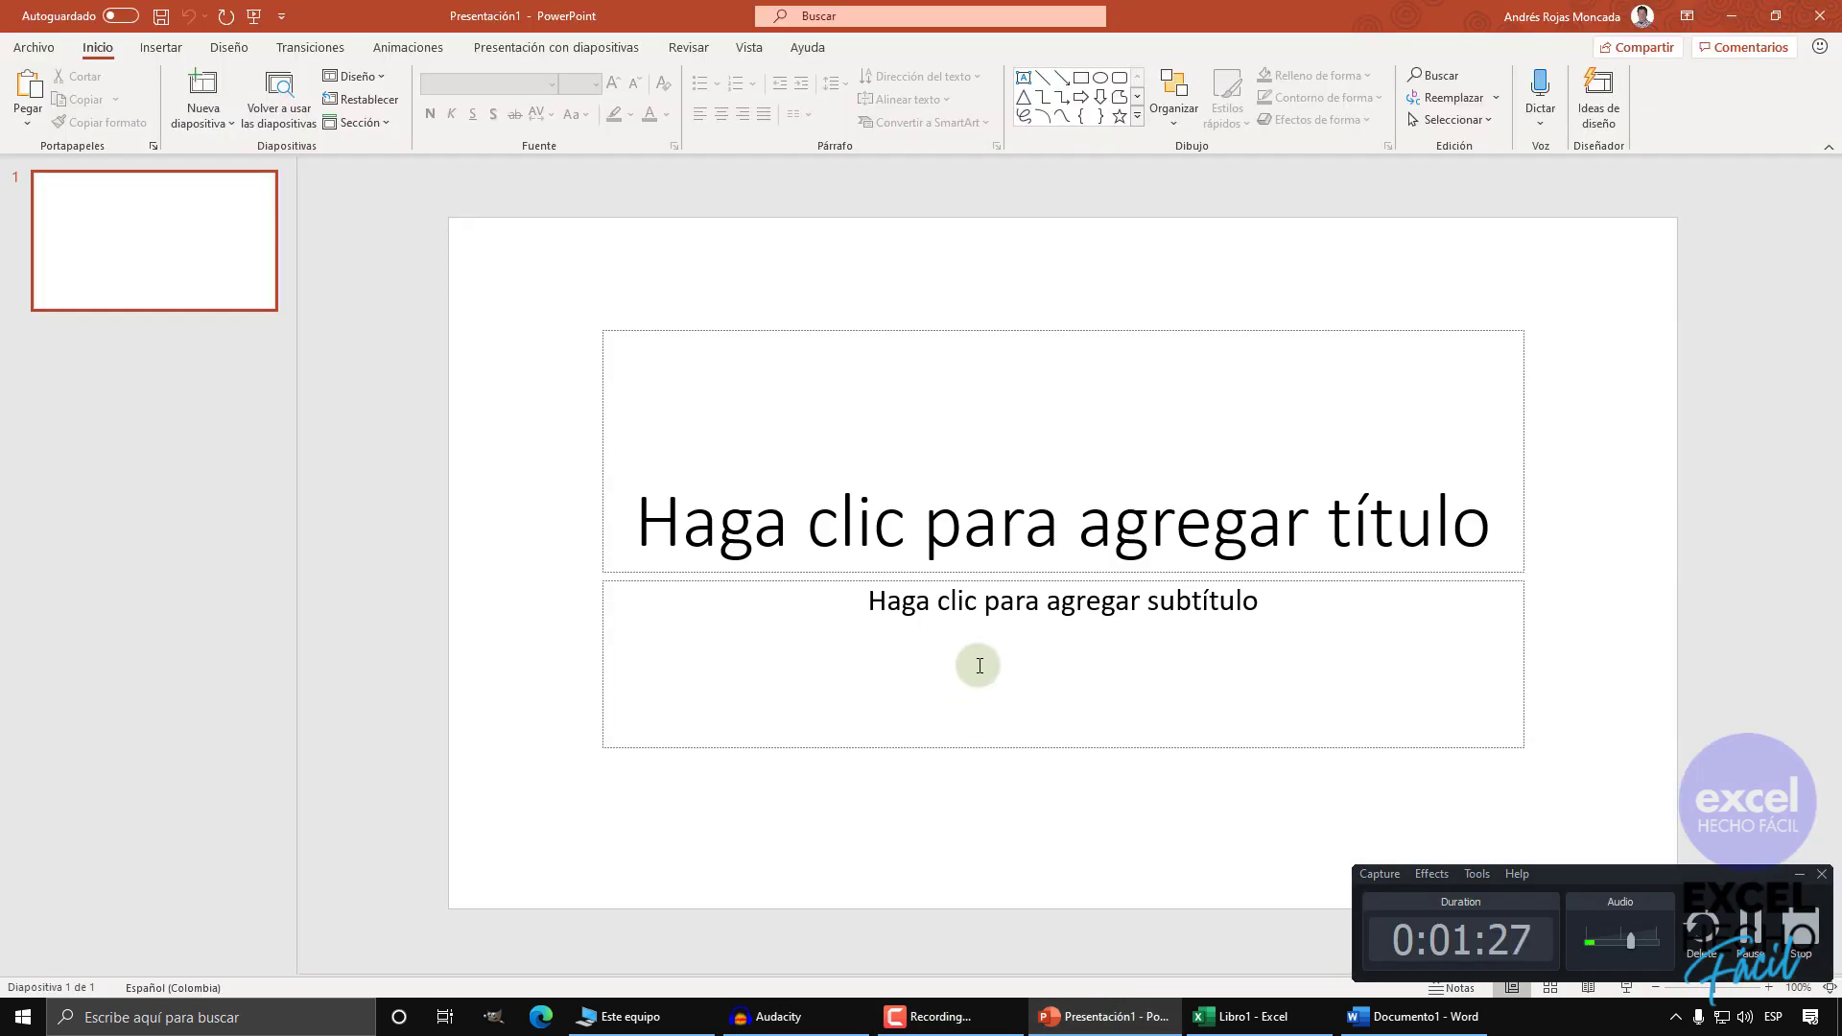
click(1242, 1015)
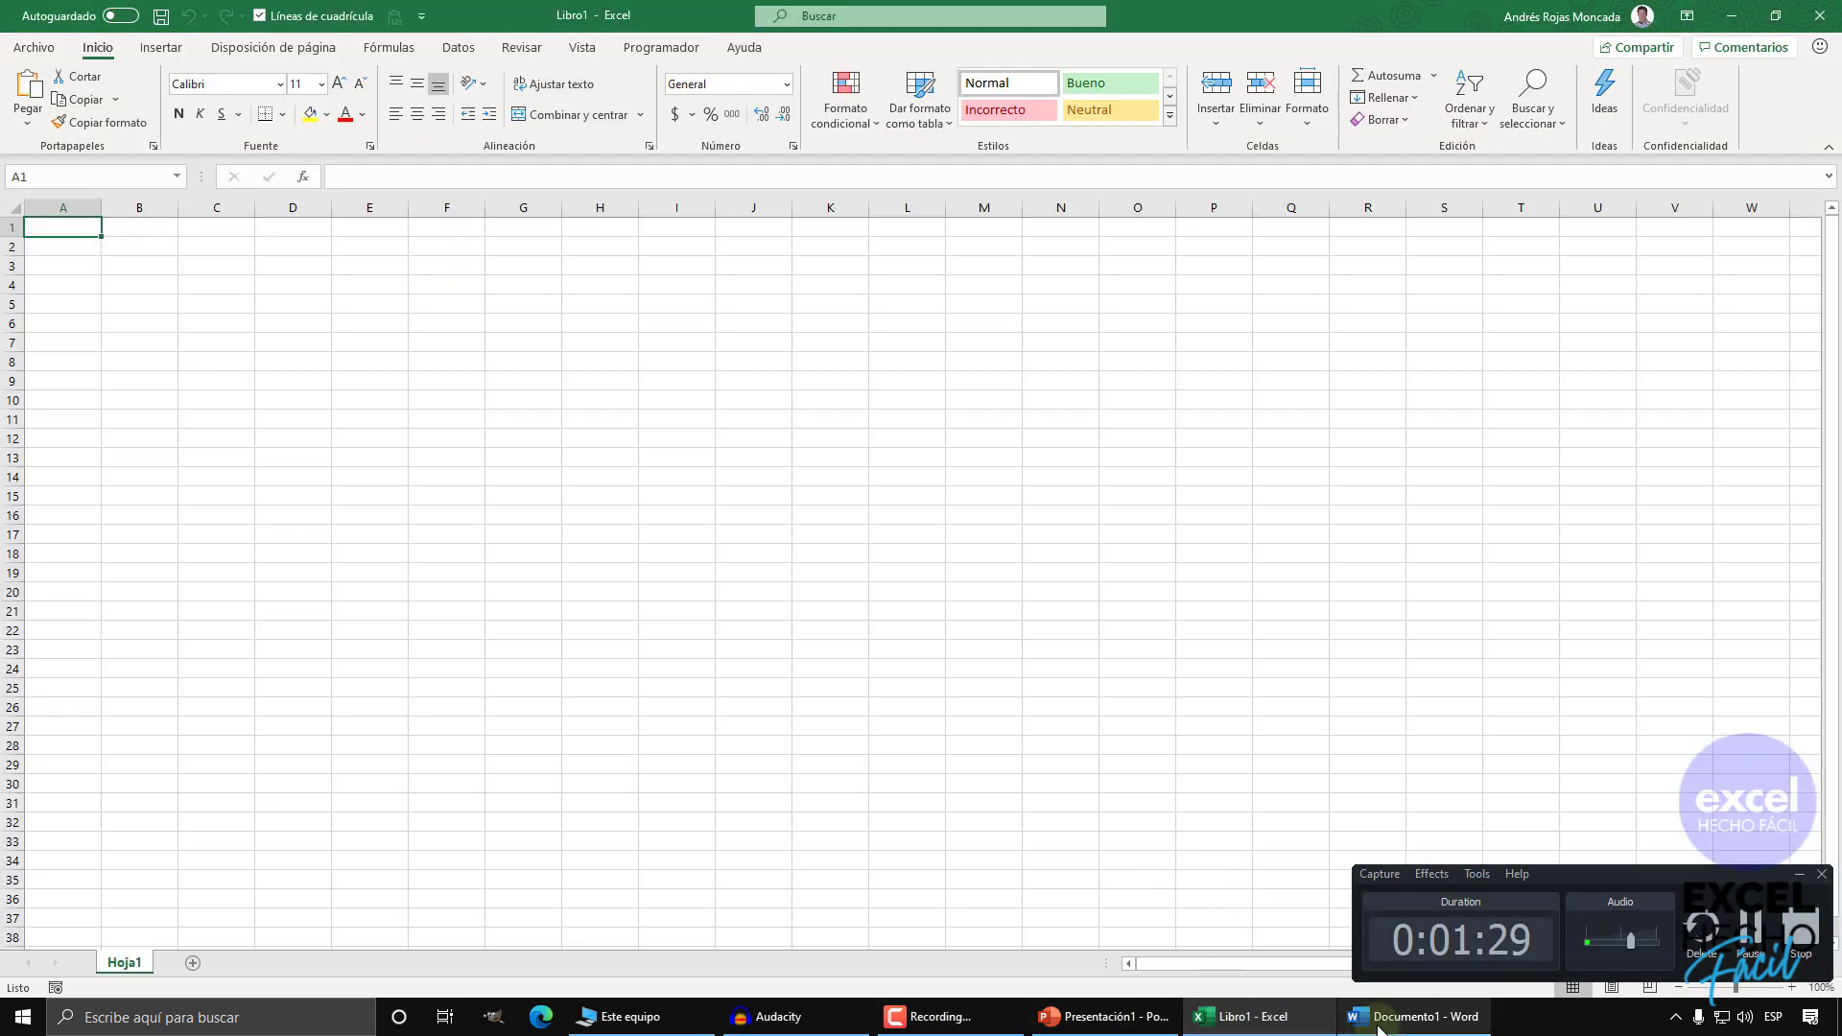
click(1410, 1017)
click(1799, 874)
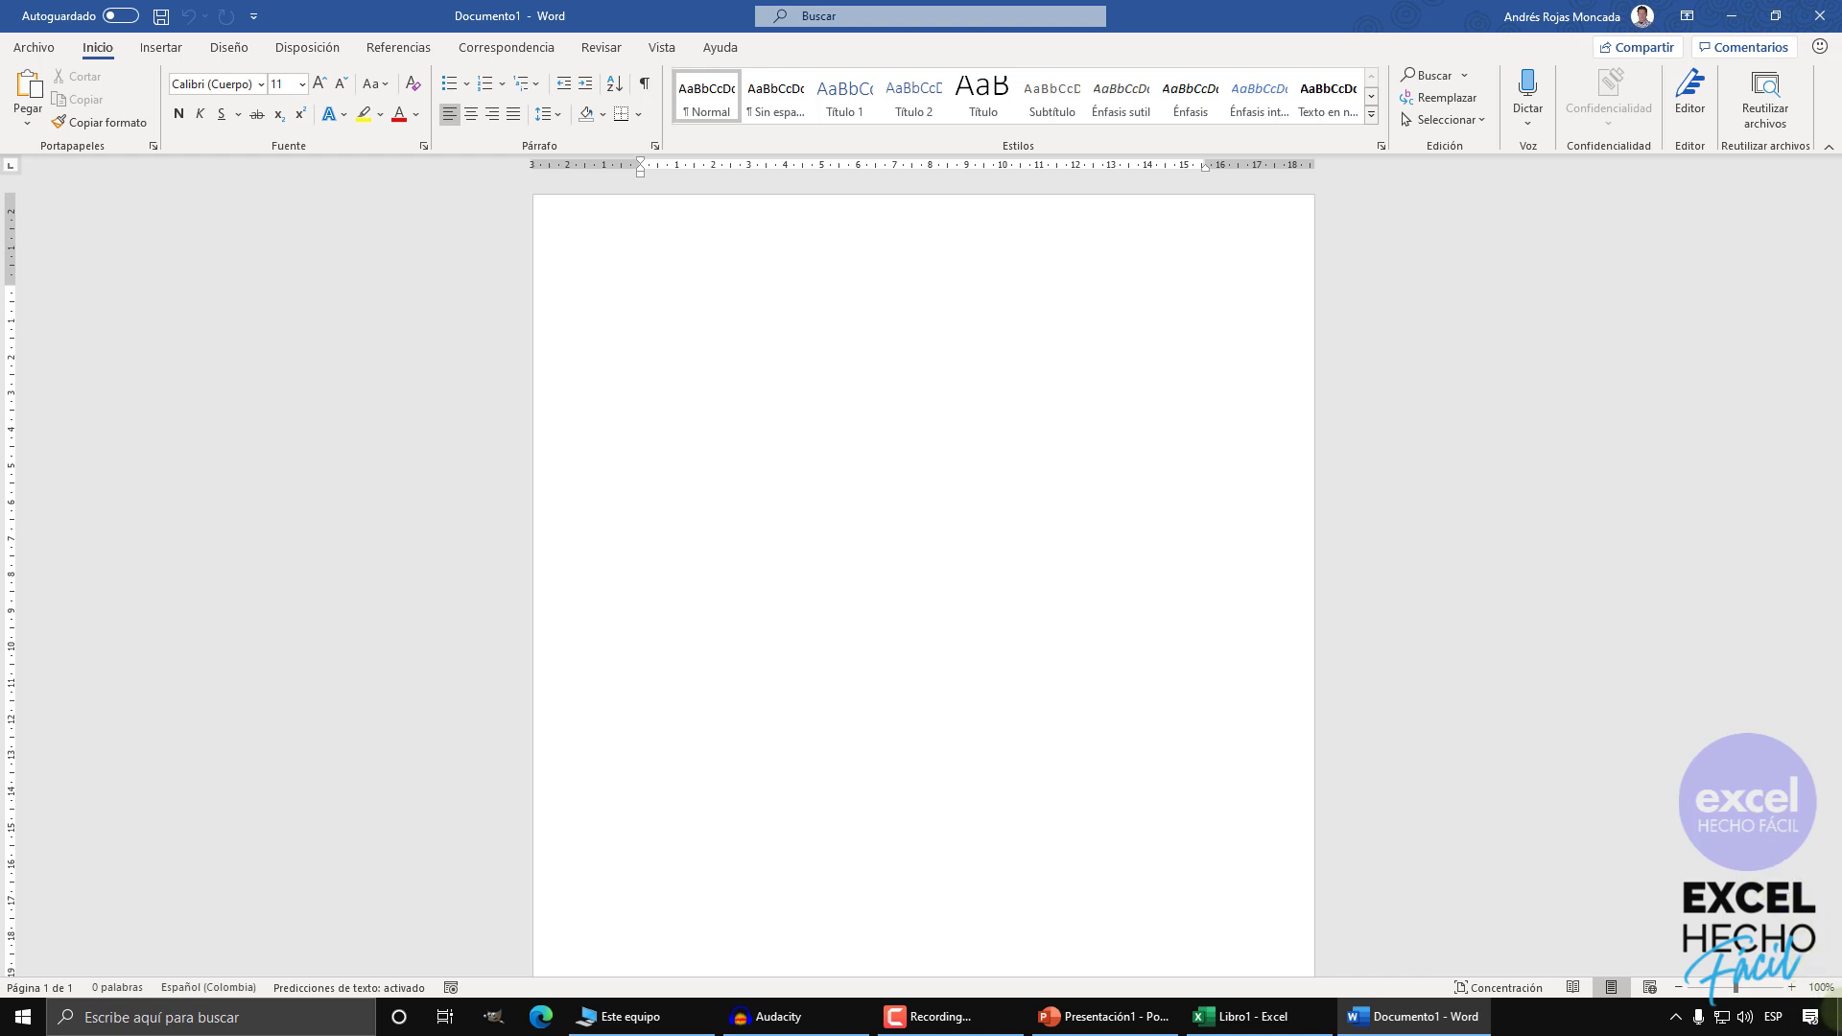
- Show the desktop and restore all open windows three times, ending on the Word document
click(1835, 1012)
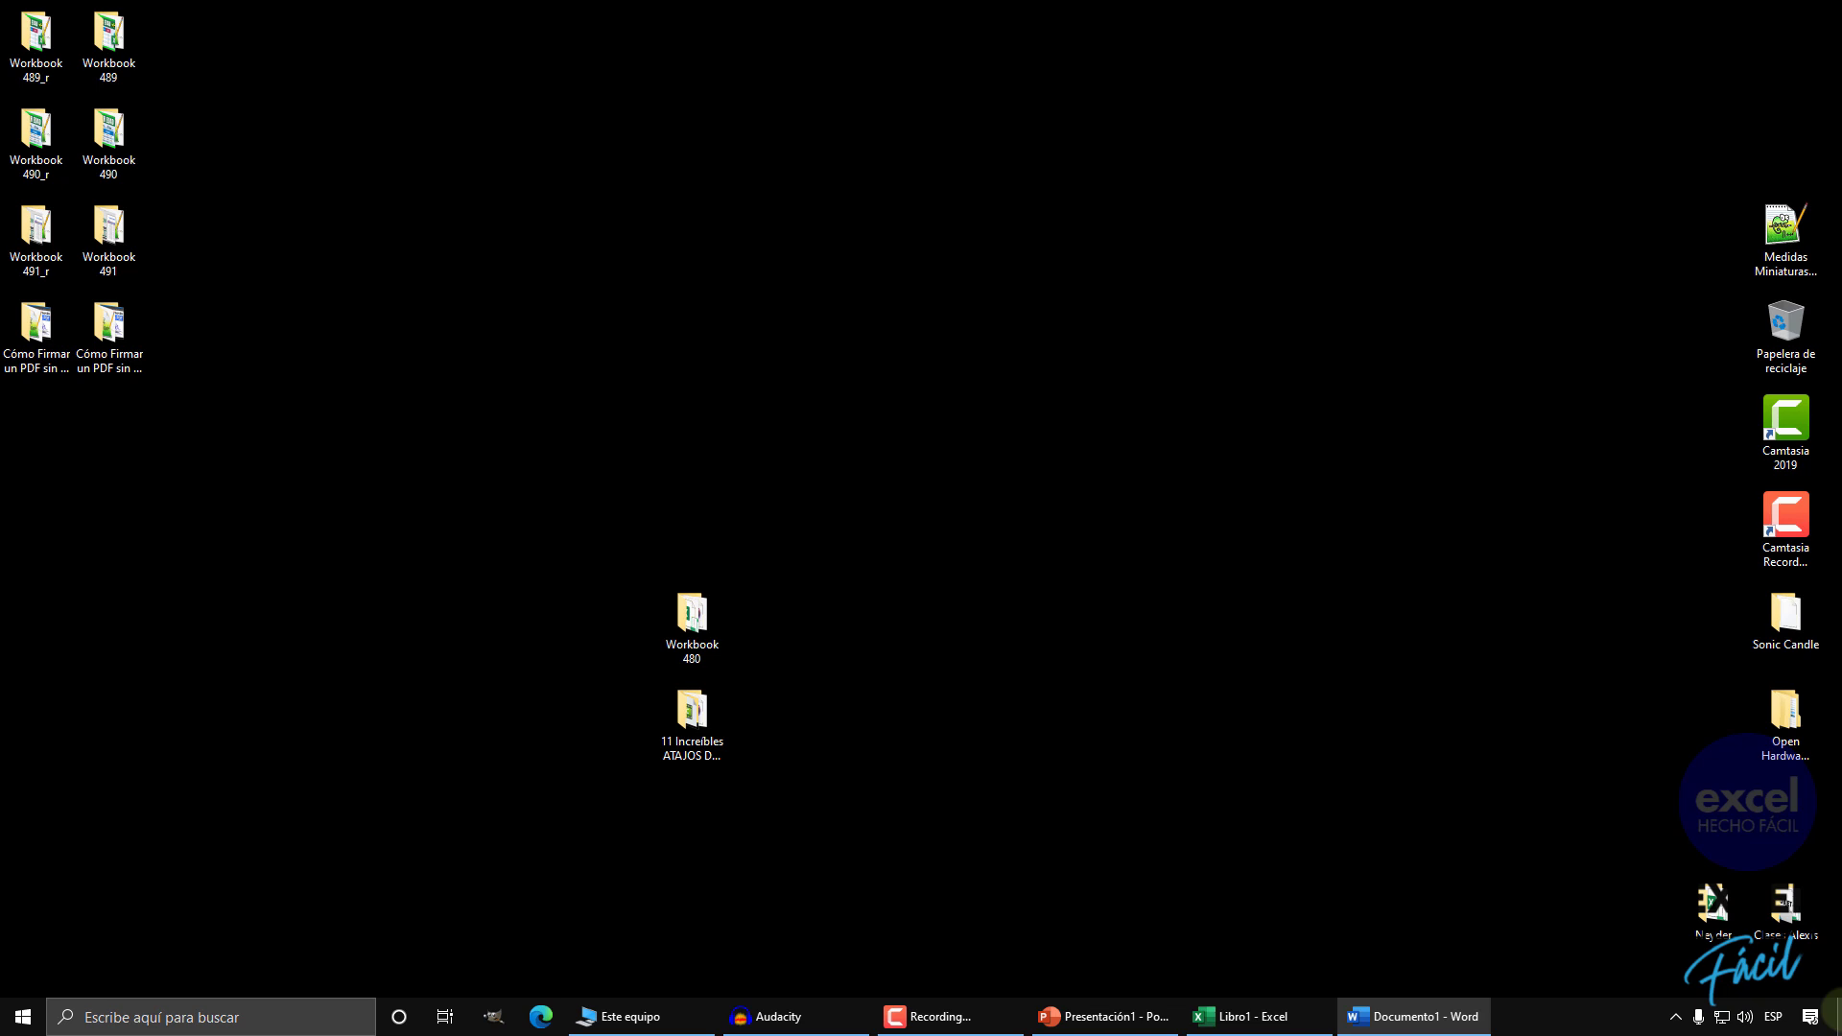
click(1834, 1012)
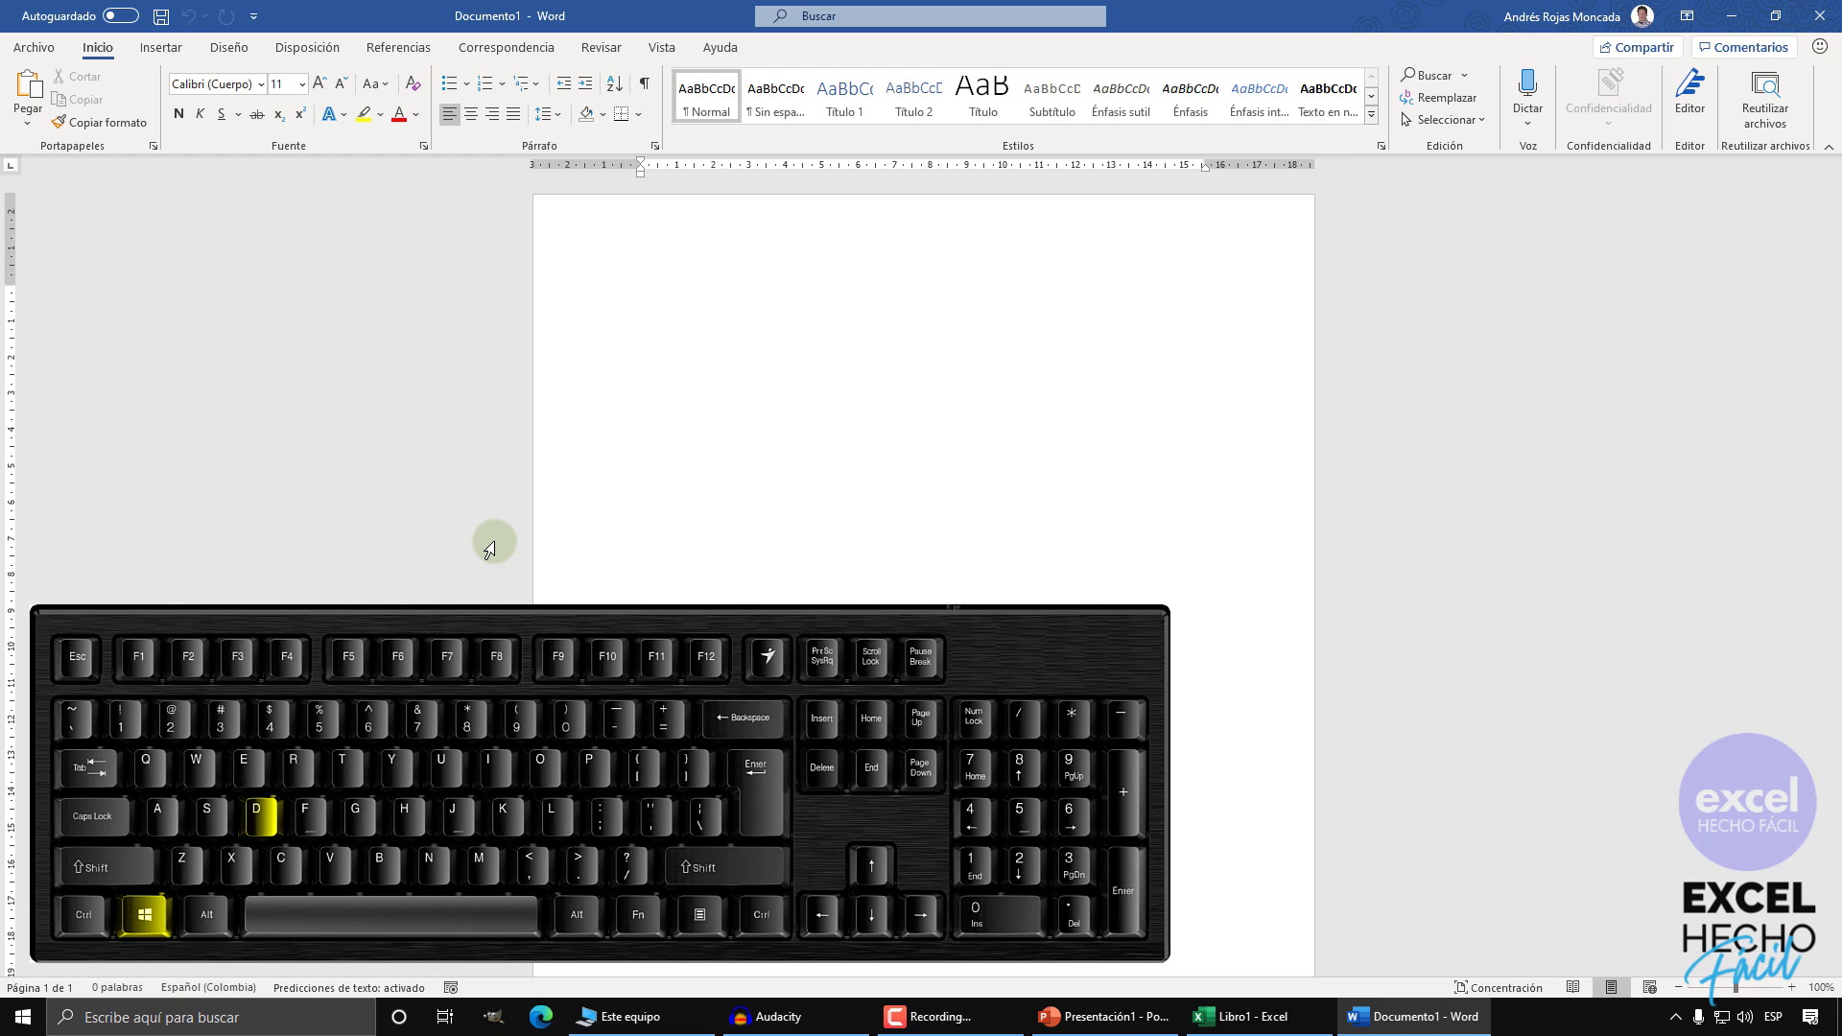
key(super+d)
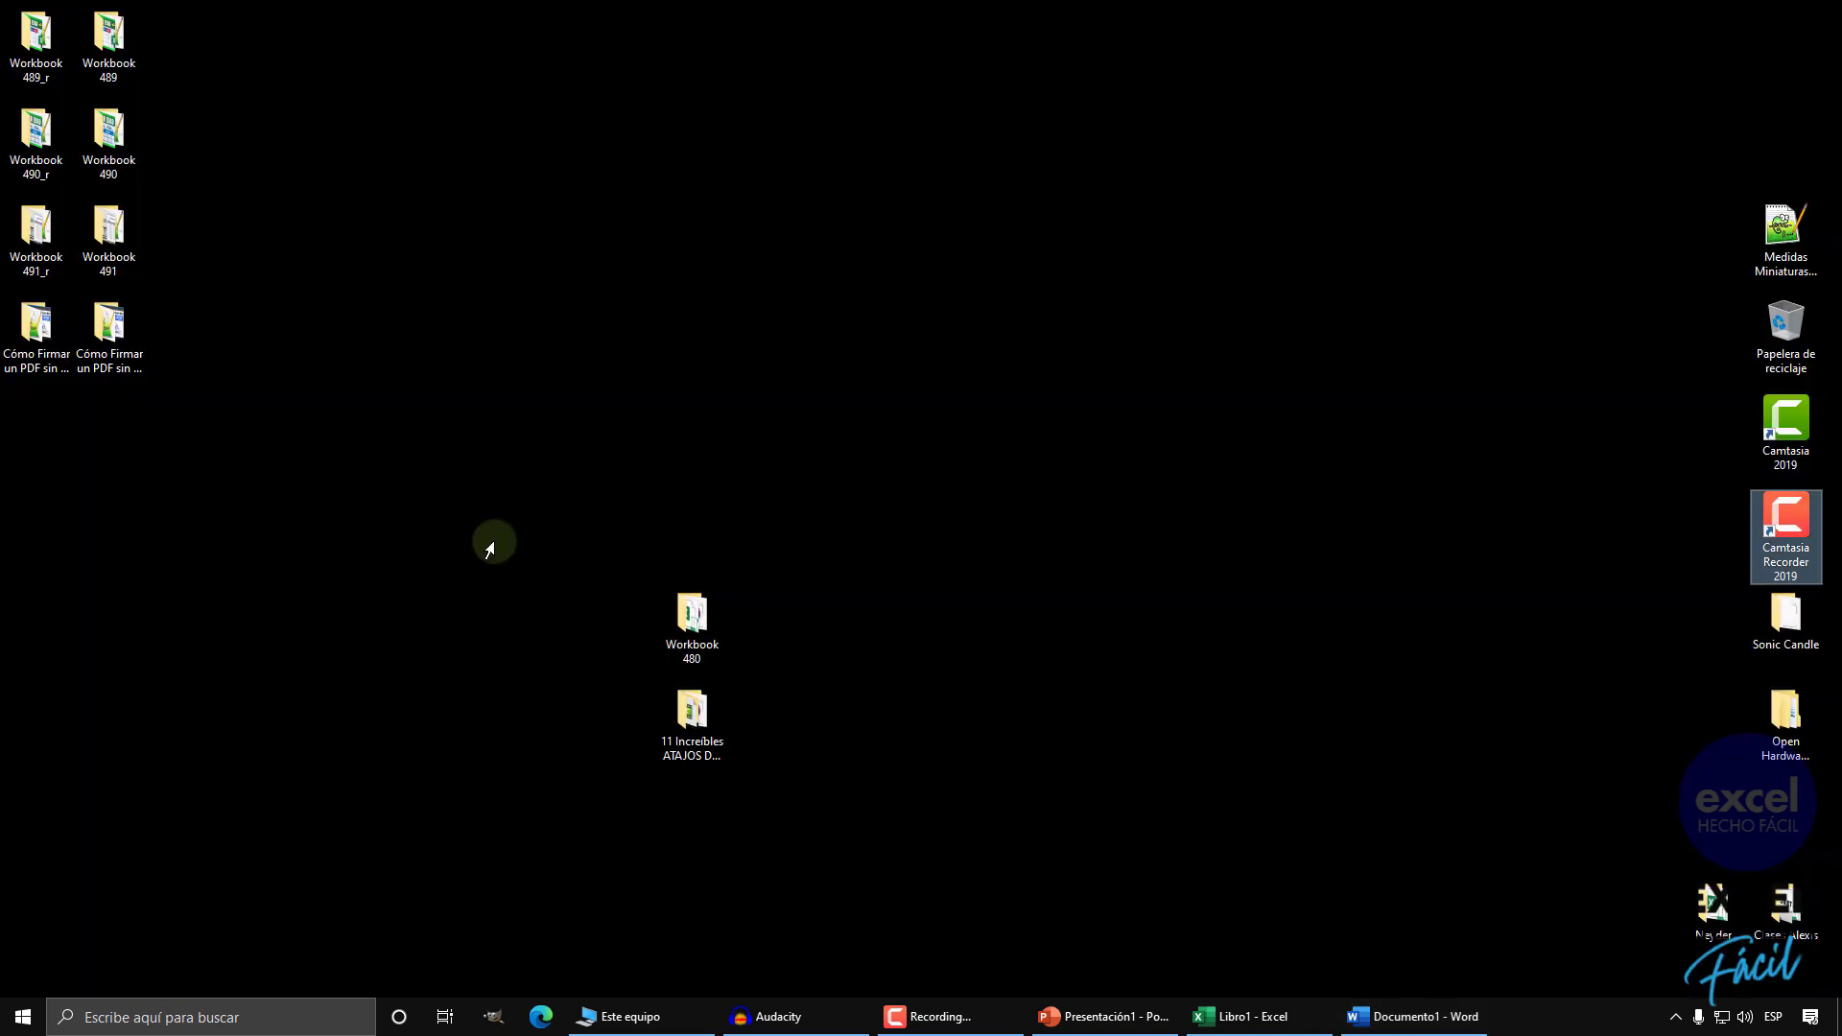
key(super+d)
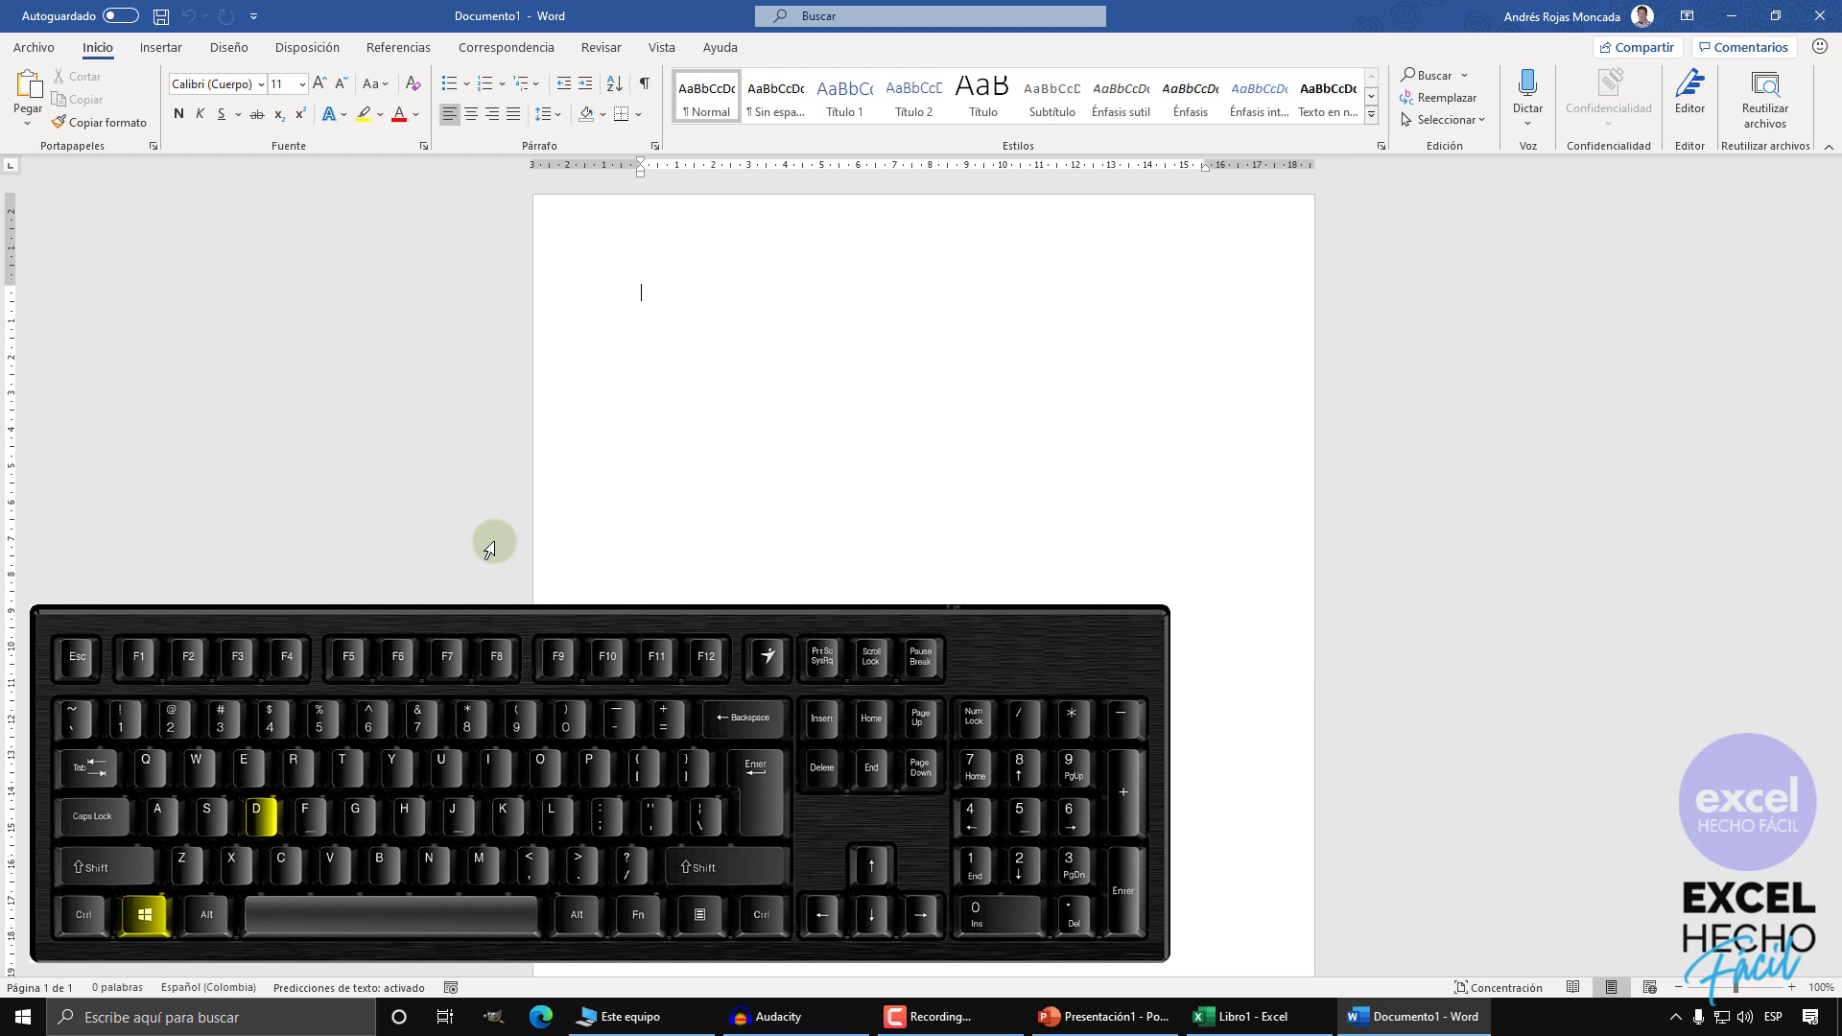
key(super+d)
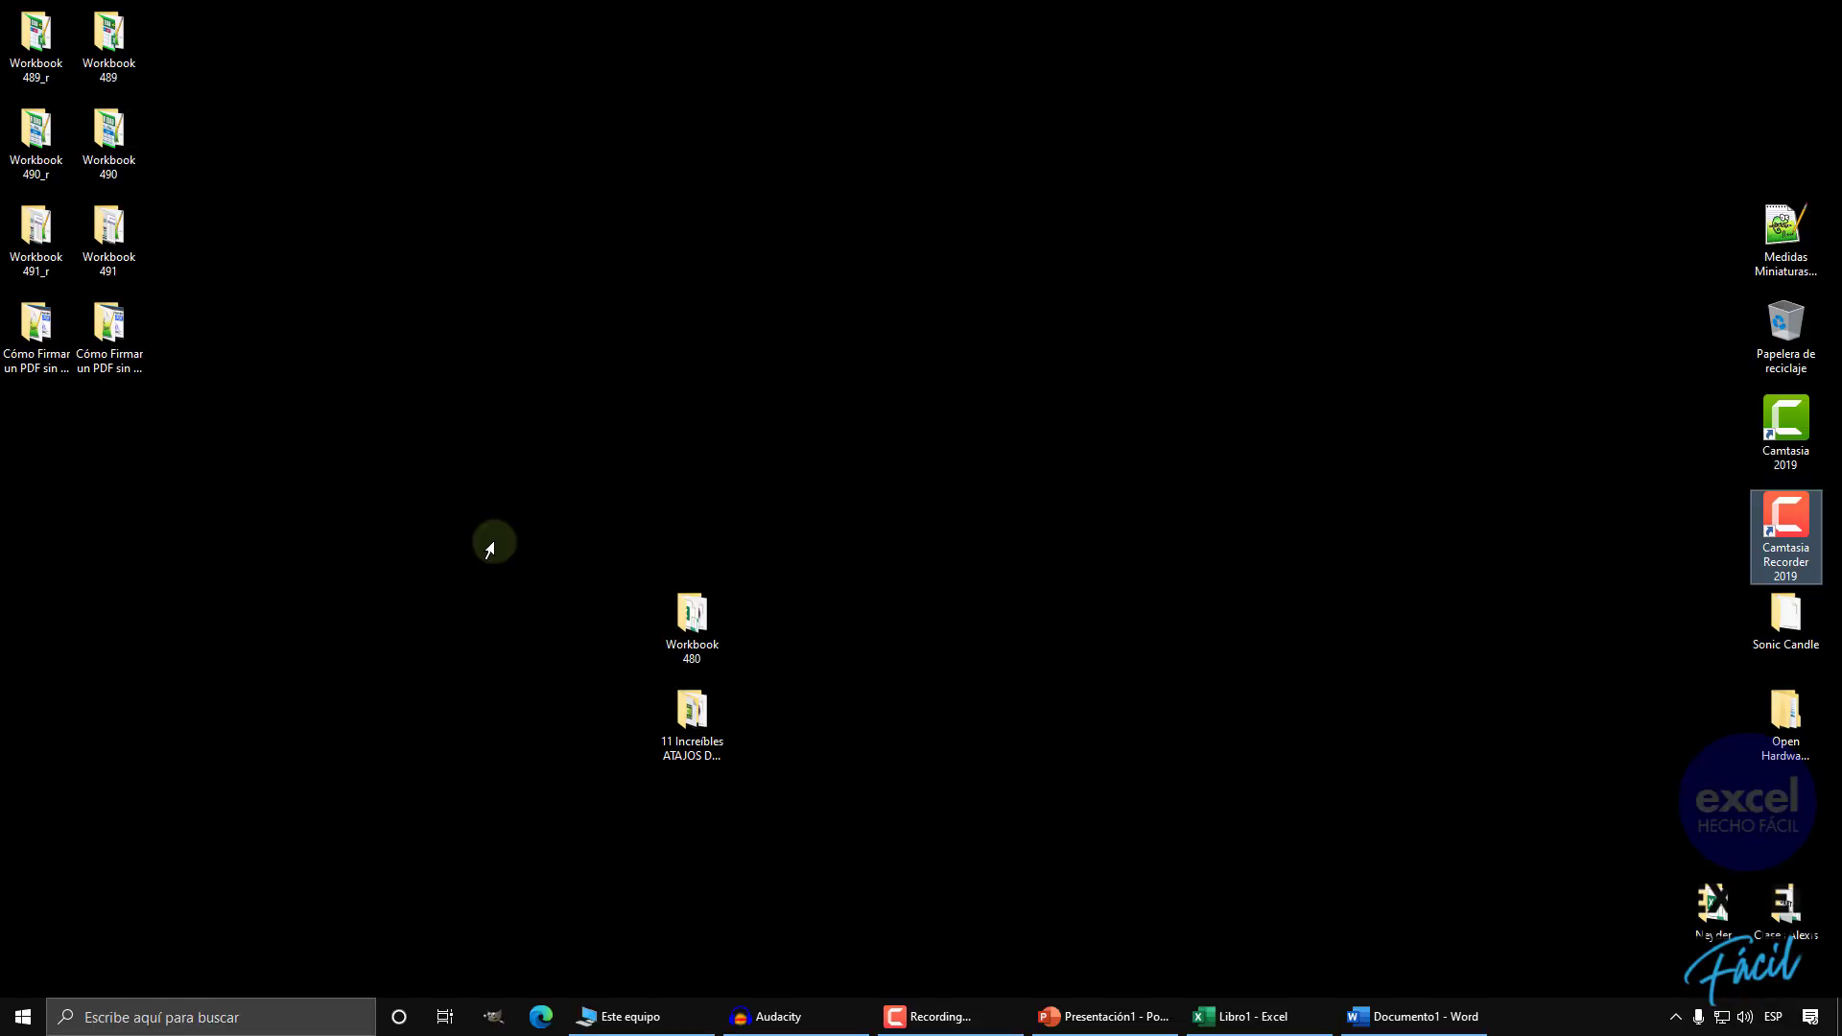
key(super+d)
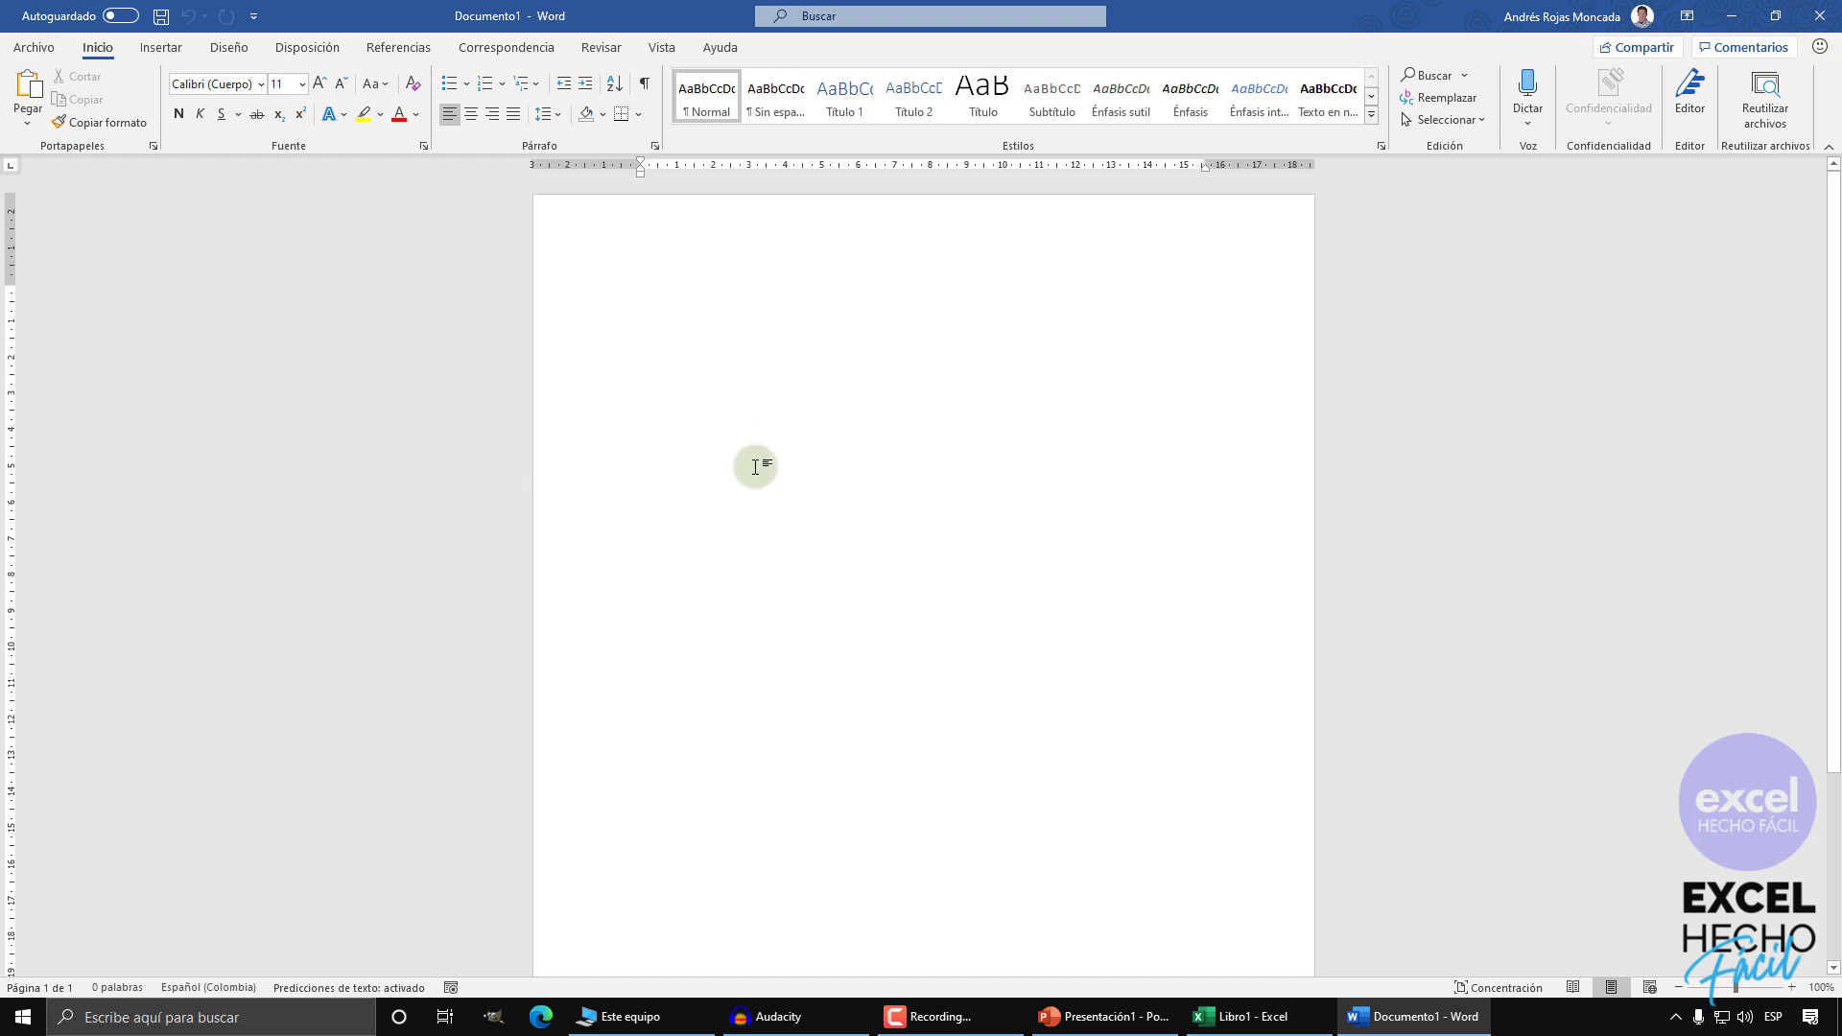
- Switch through the open windows one by one, from Este equipo to the Word document
click(629, 1030)
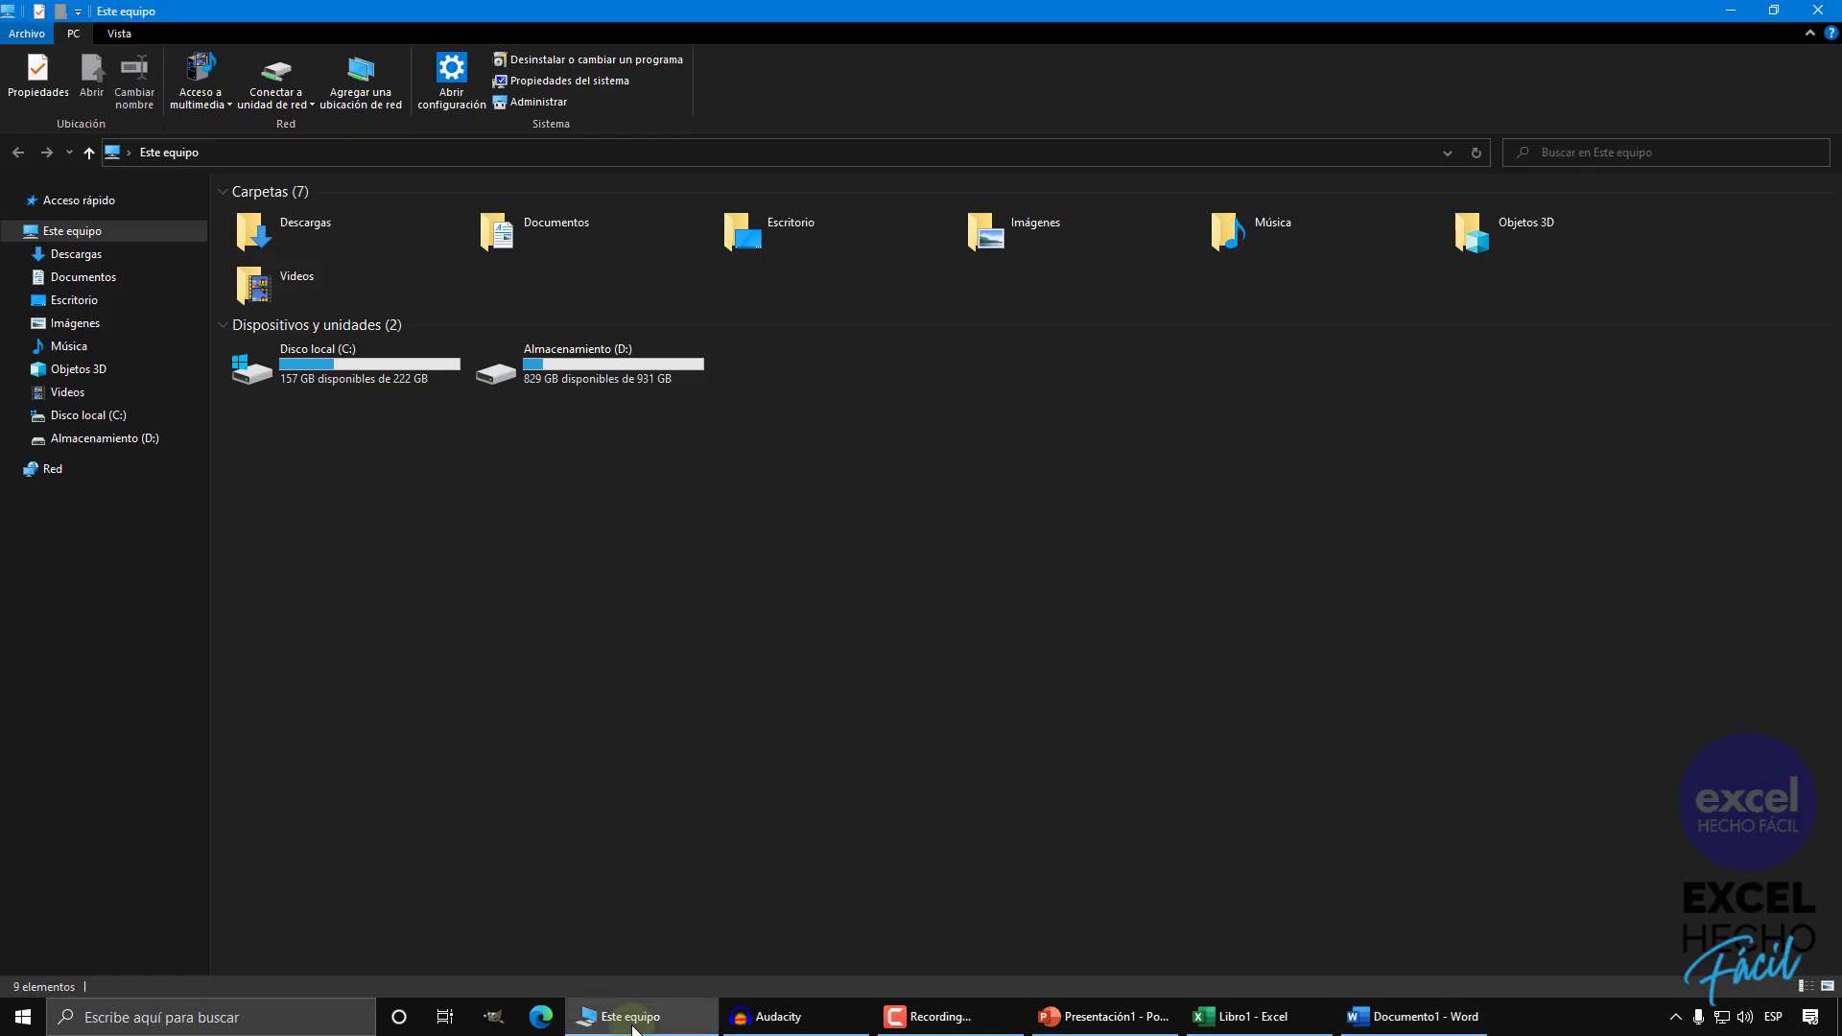
click(777, 1020)
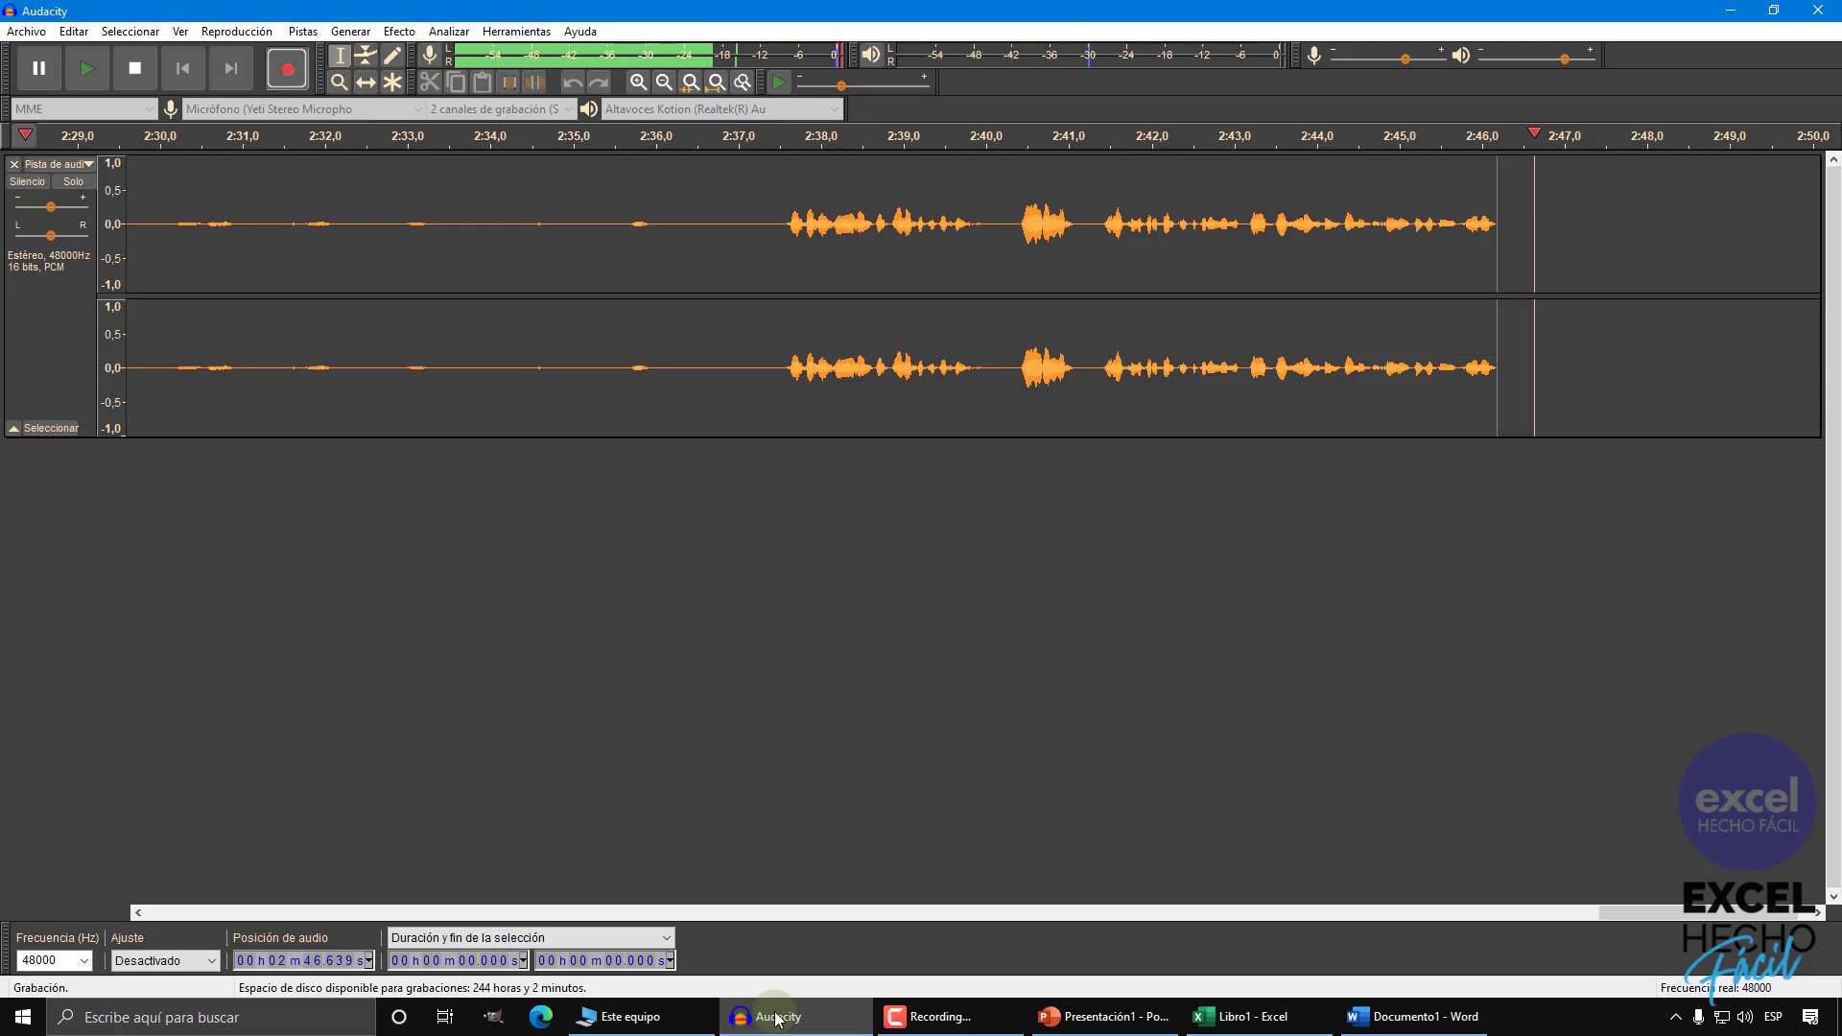
click(919, 1017)
click(1074, 1017)
click(1252, 1017)
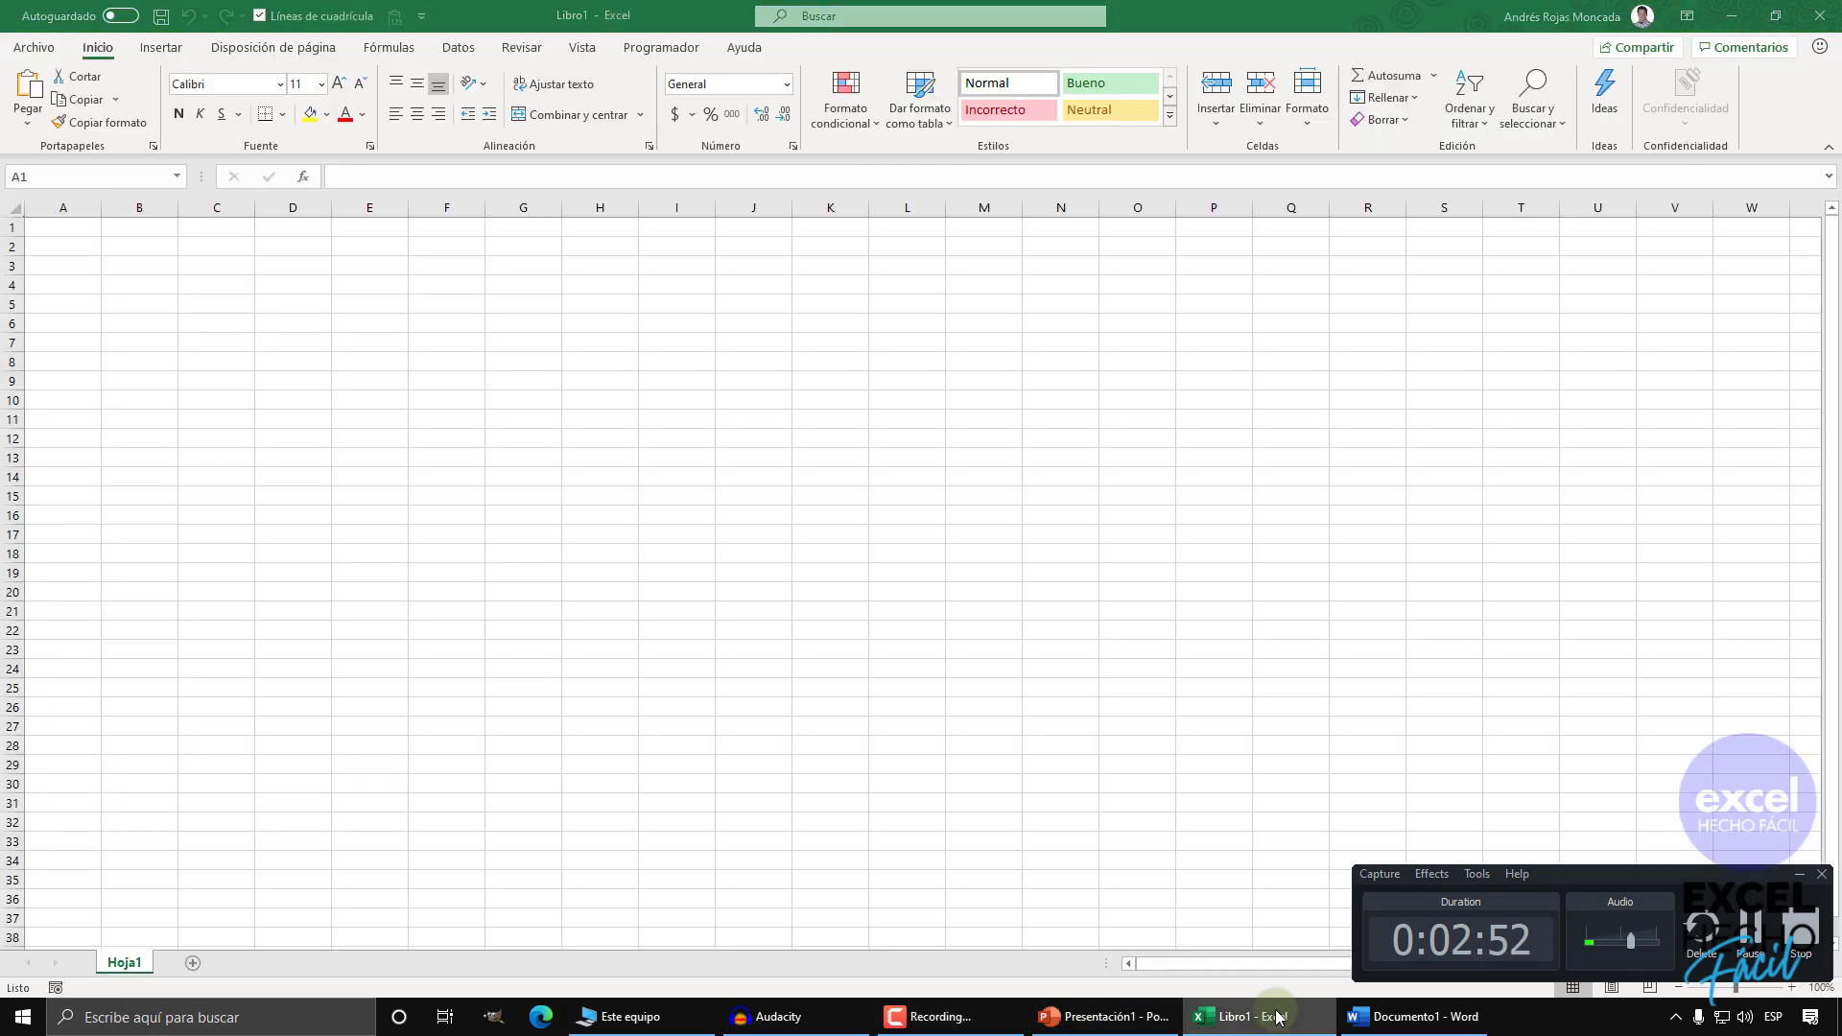
click(1402, 1017)
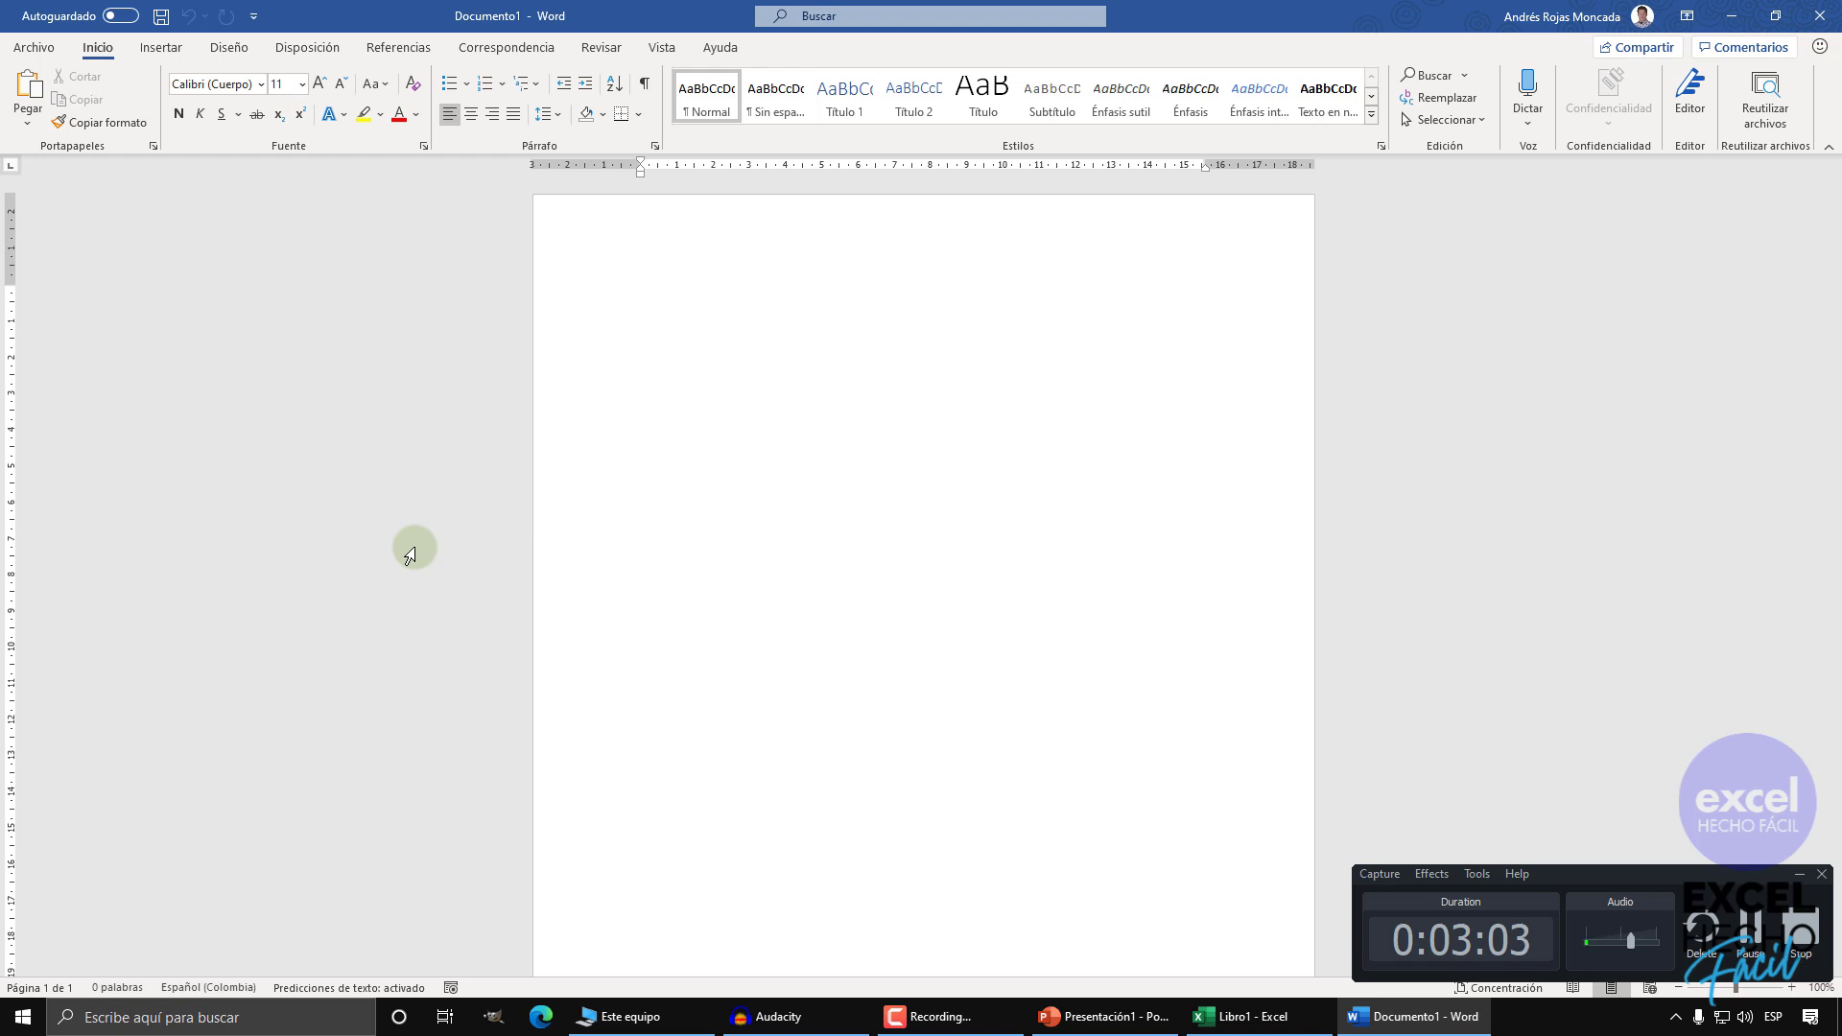
- Minimize all open windows to reveal the desktop
key(super+m)
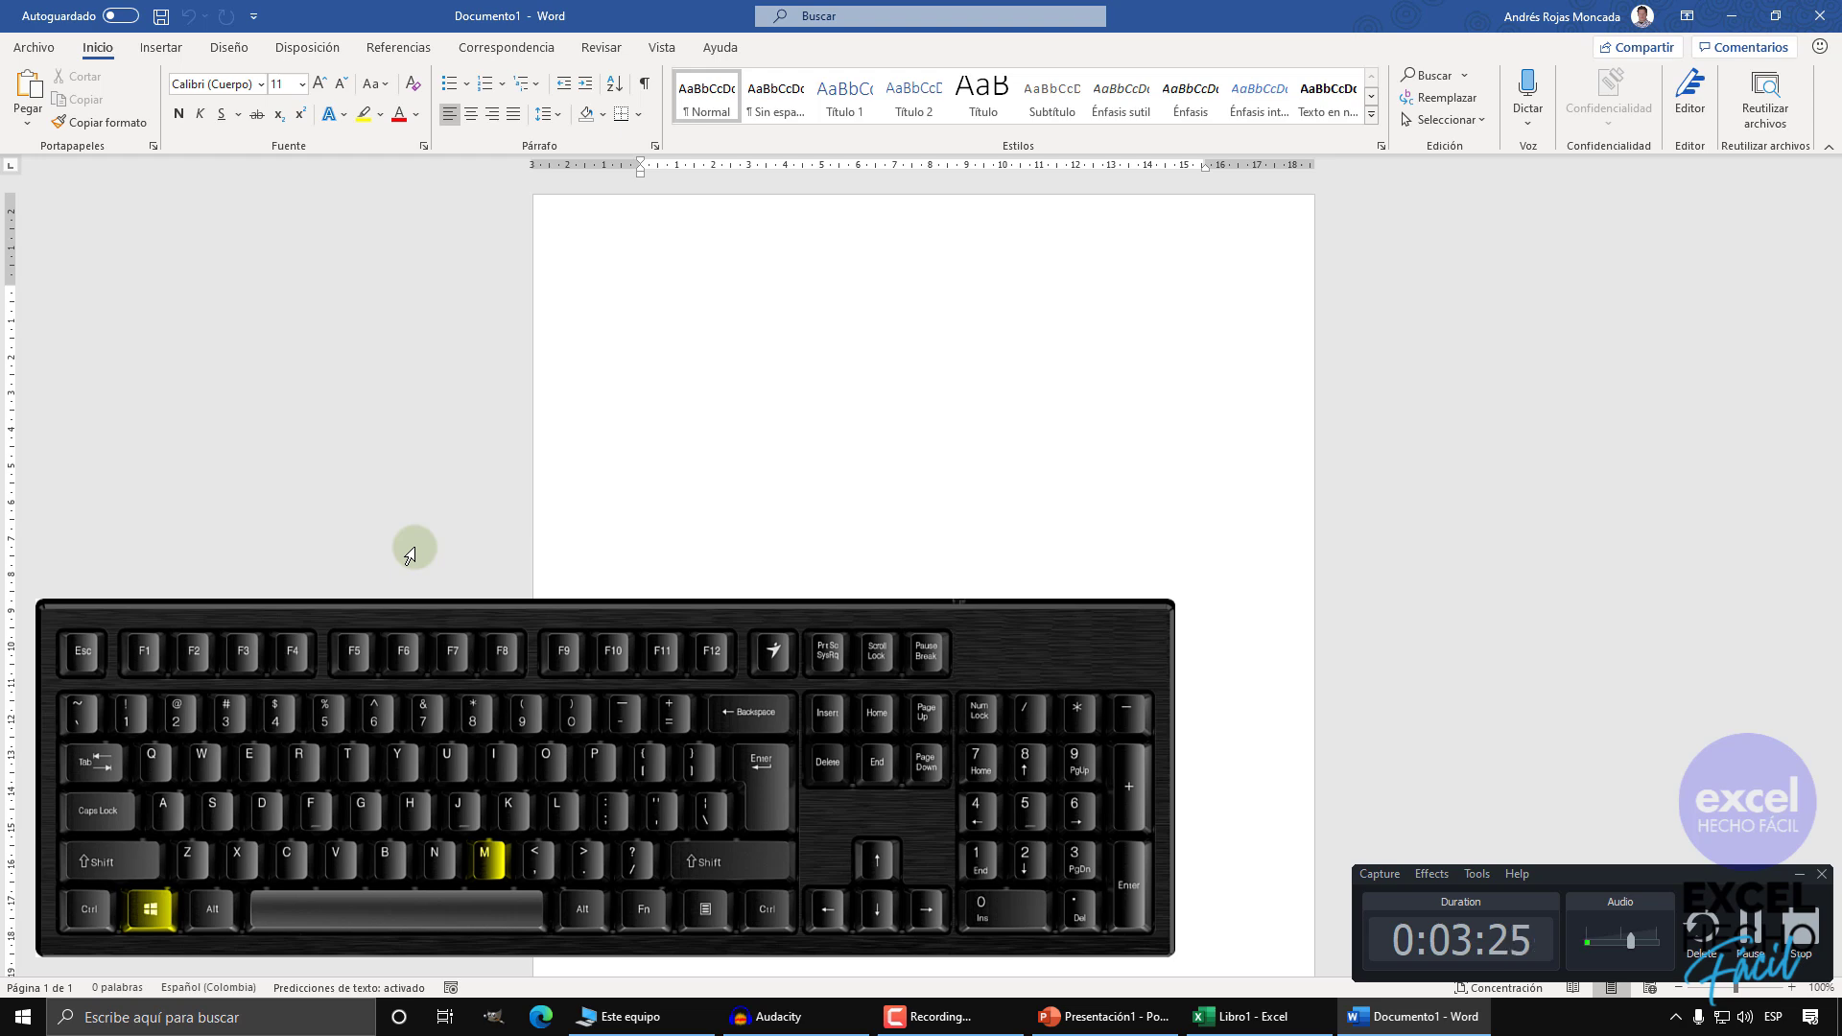
key(super+m)
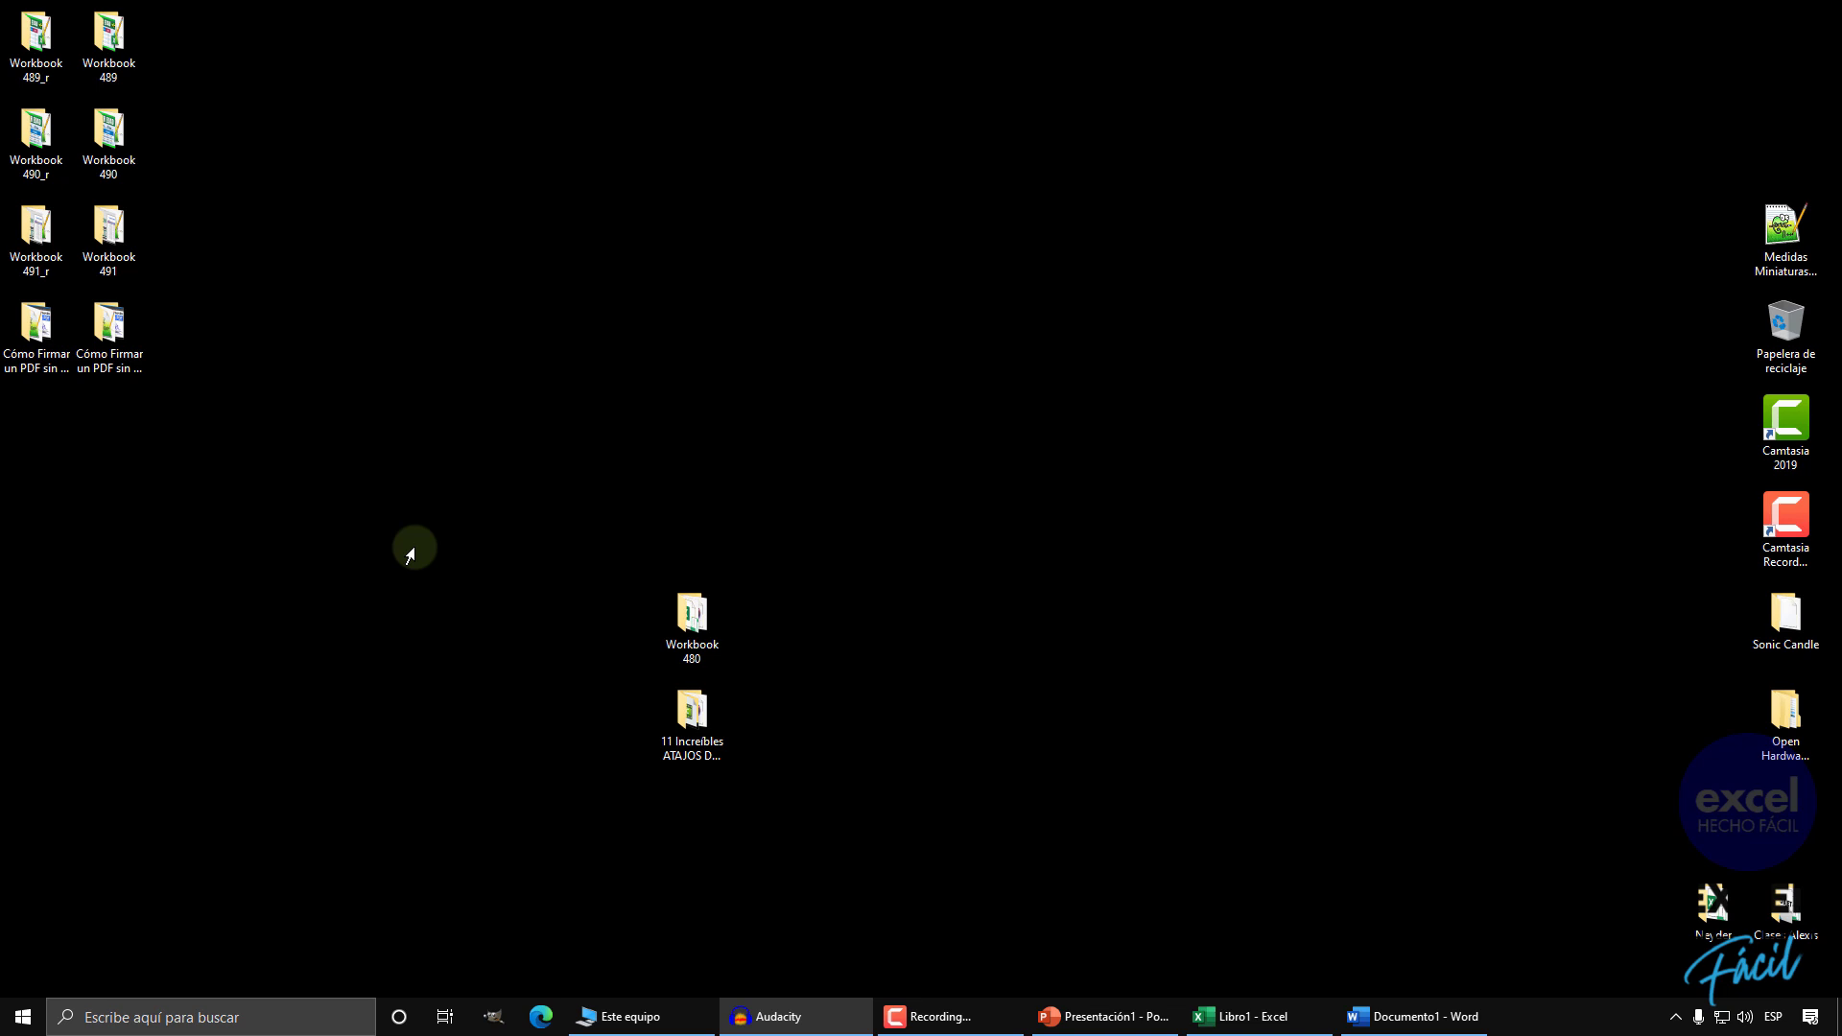
key(super+m)
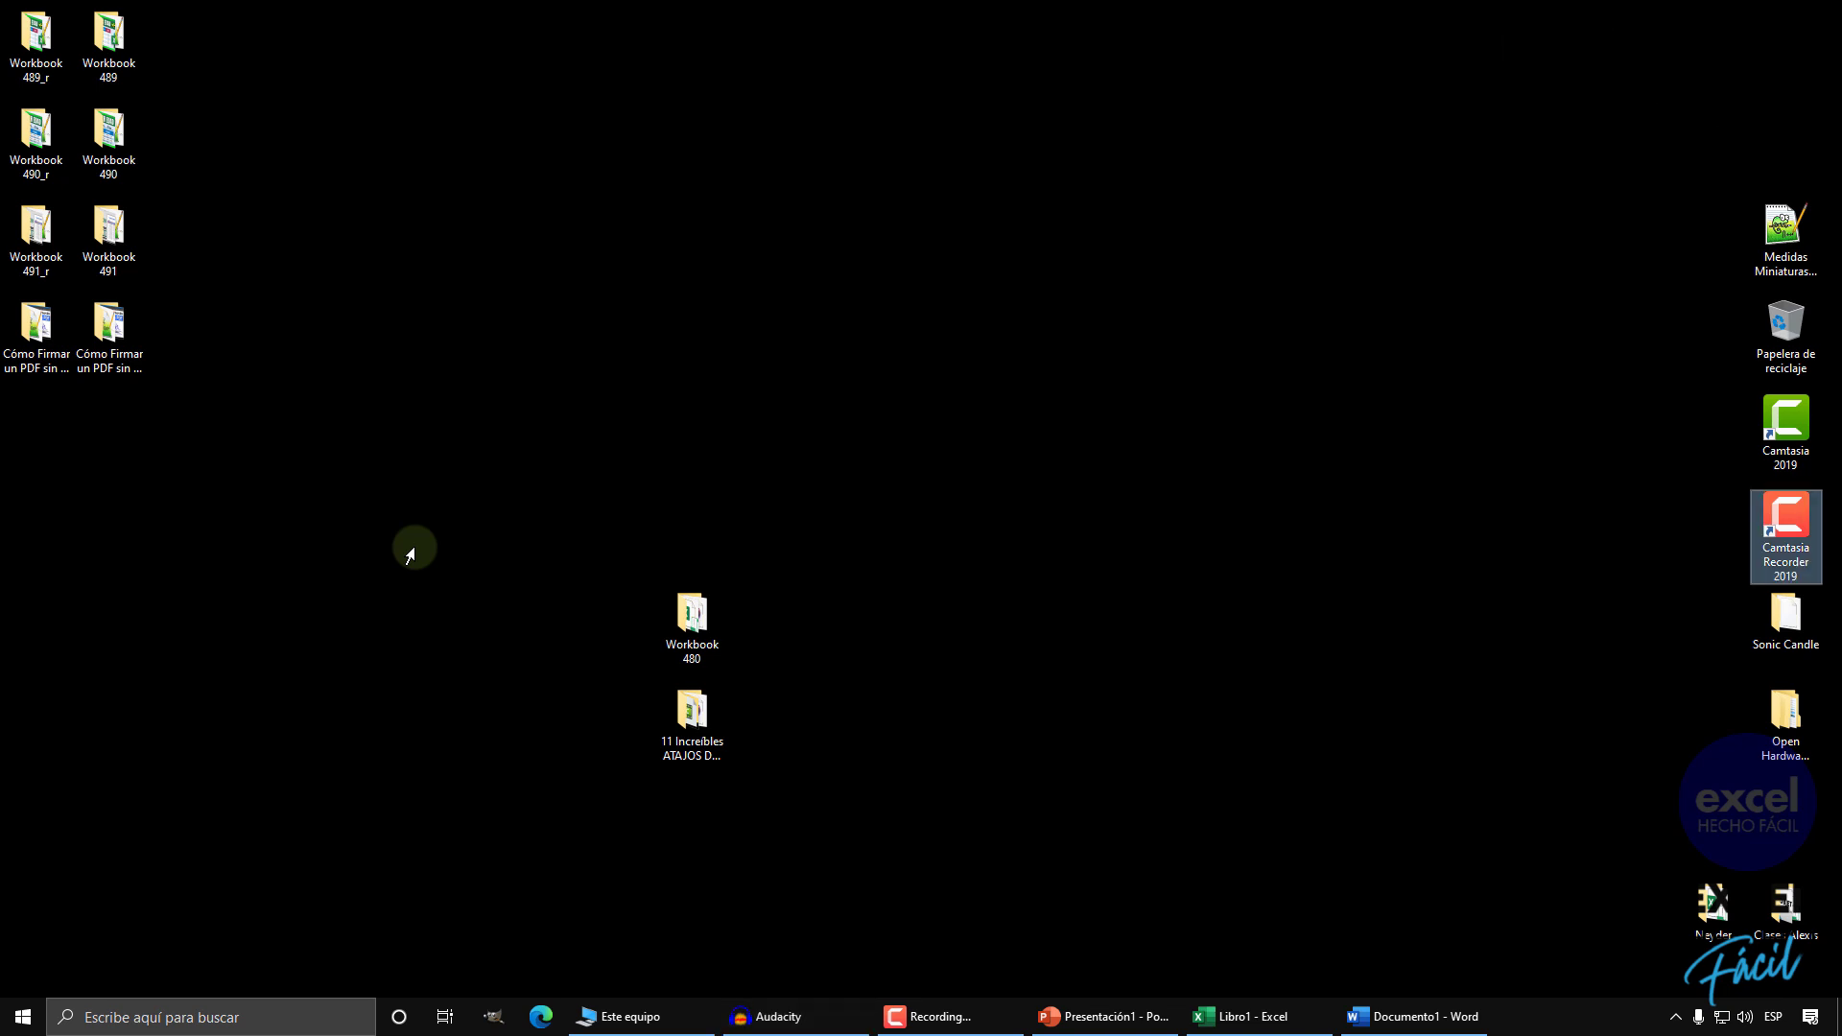
- Restore the minimized Este equipo, Audacity, recorder, PowerPoint, Excel and Word windows individually
click(617, 1015)
click(773, 1015)
click(926, 1016)
click(1104, 1016)
click(1247, 1016)
click(1418, 1016)
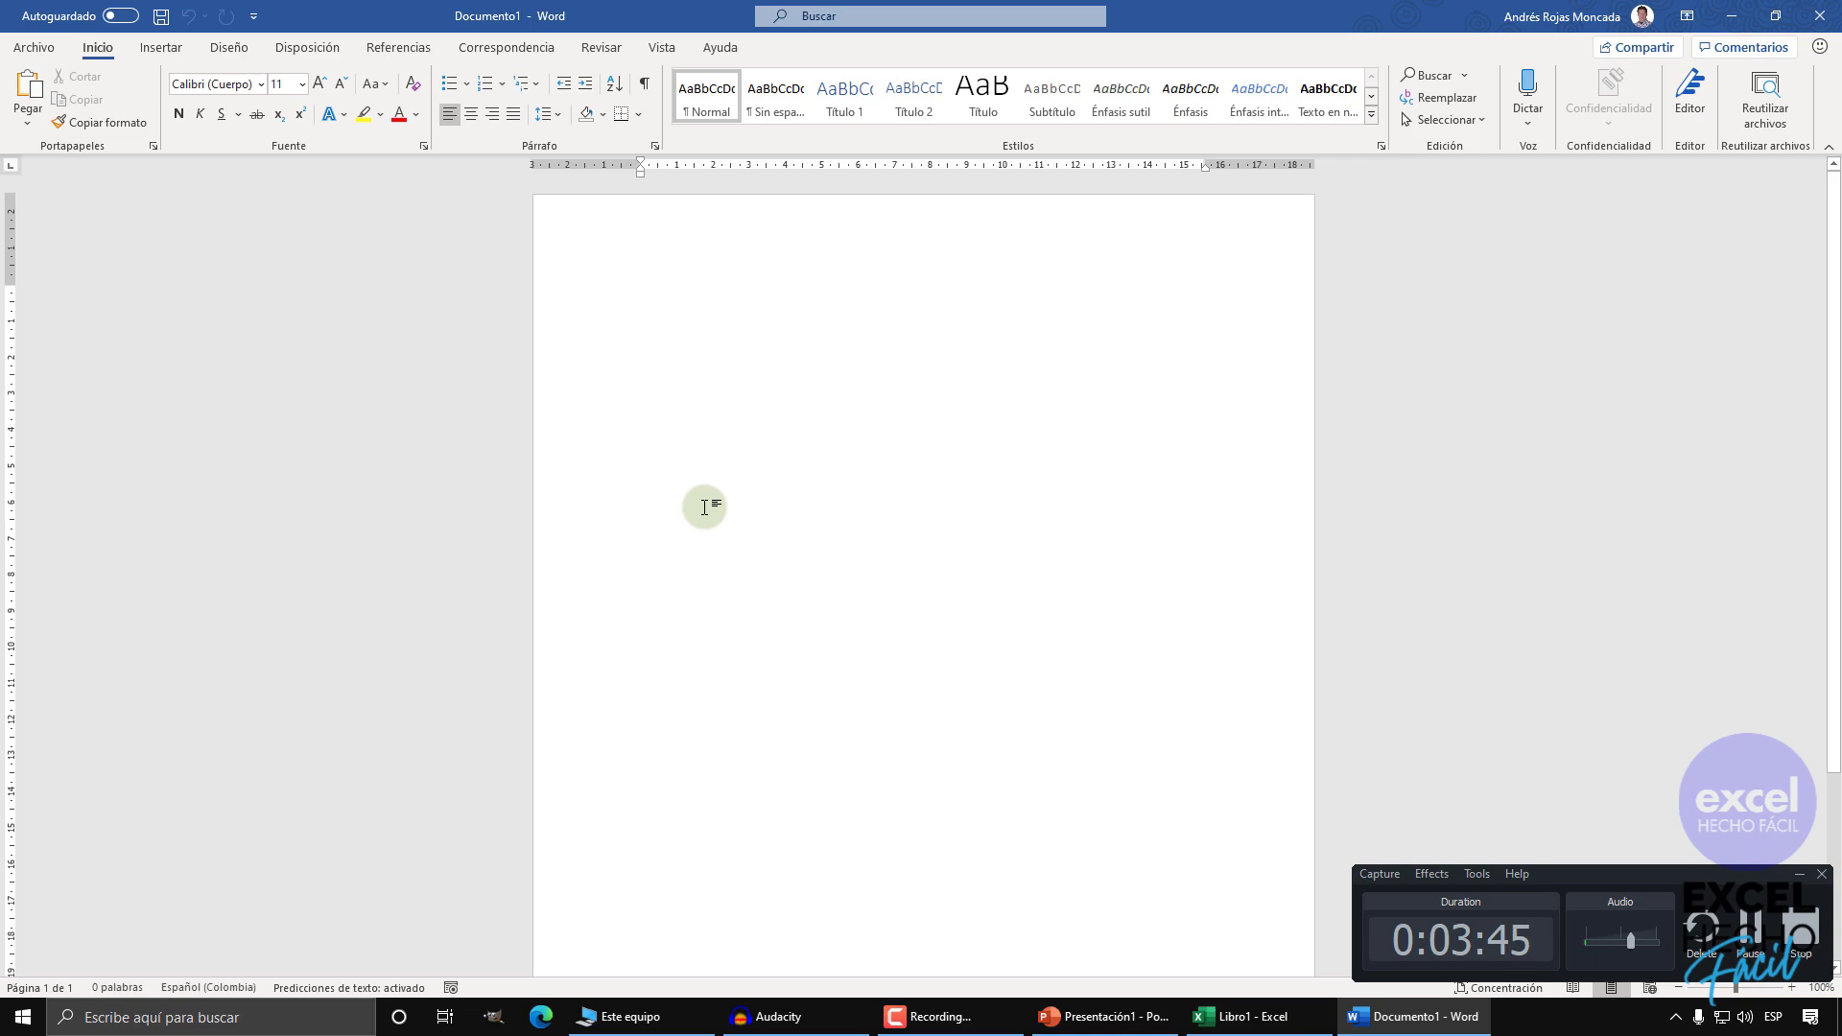
- Minimize all windows again and restore each one except the recorder, ending on the Word document
key(super+m)
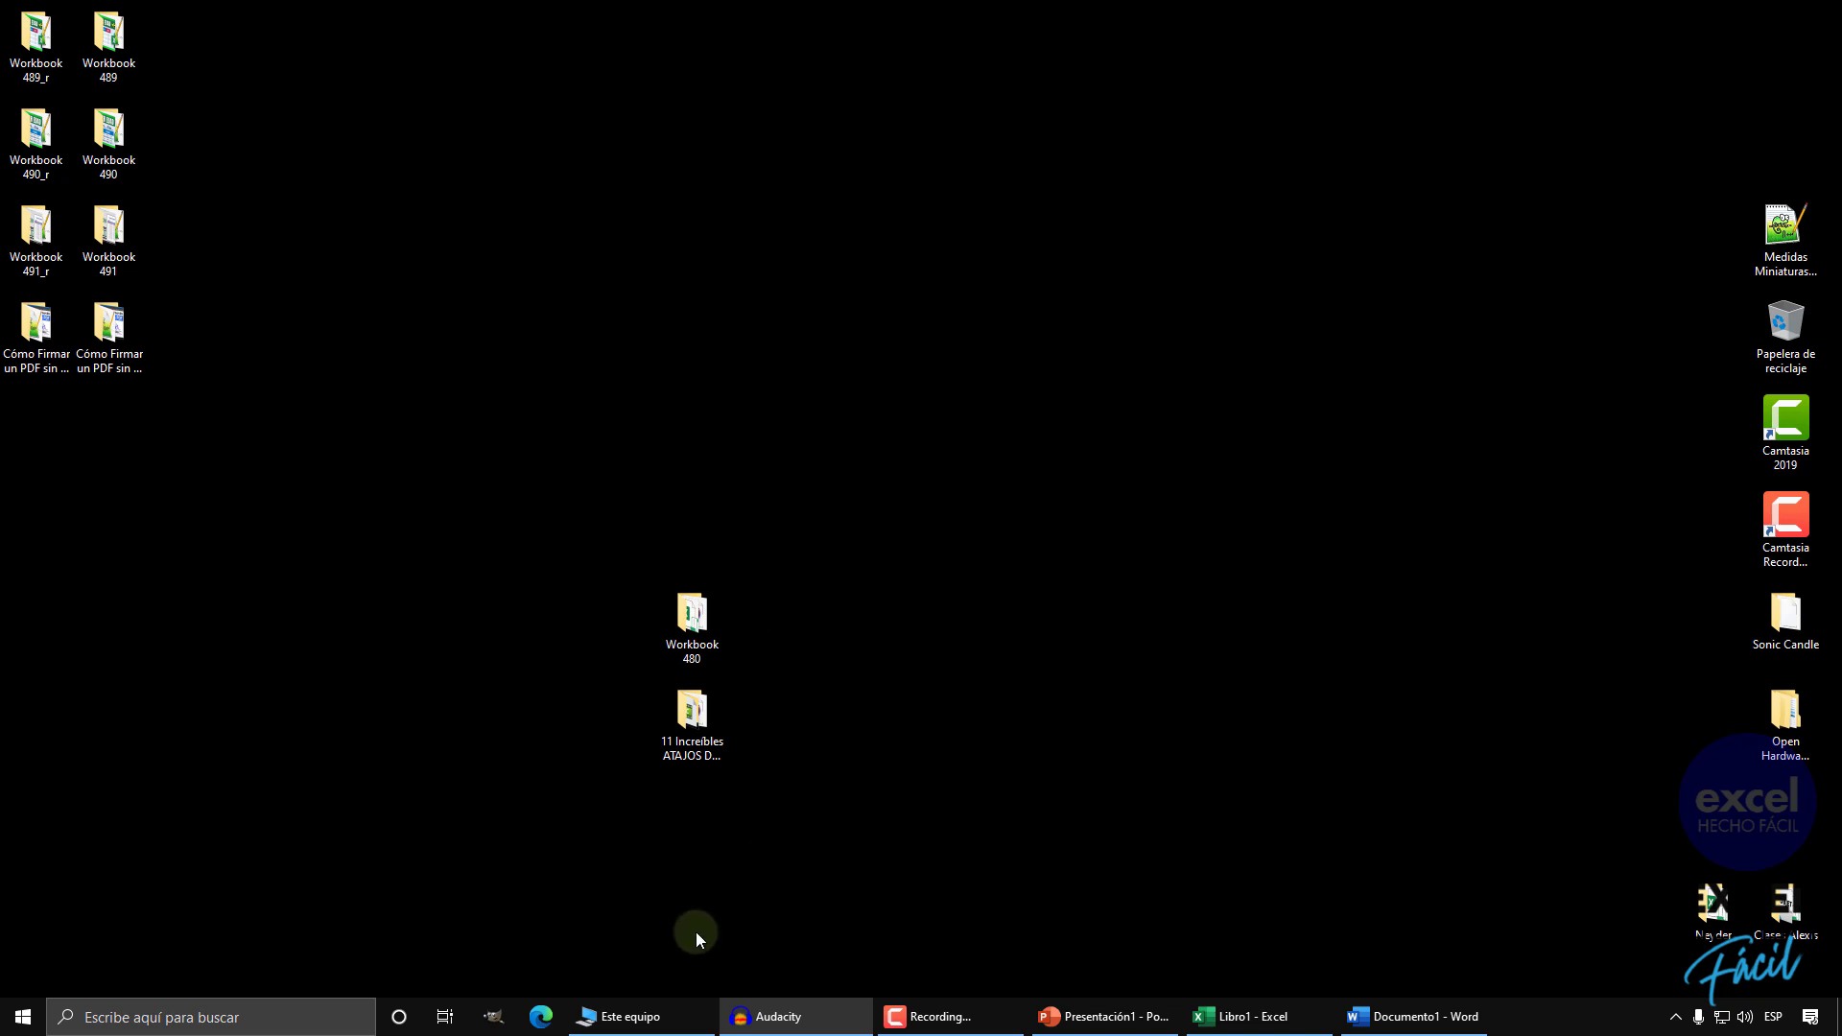
click(619, 1016)
click(772, 1016)
click(1103, 1016)
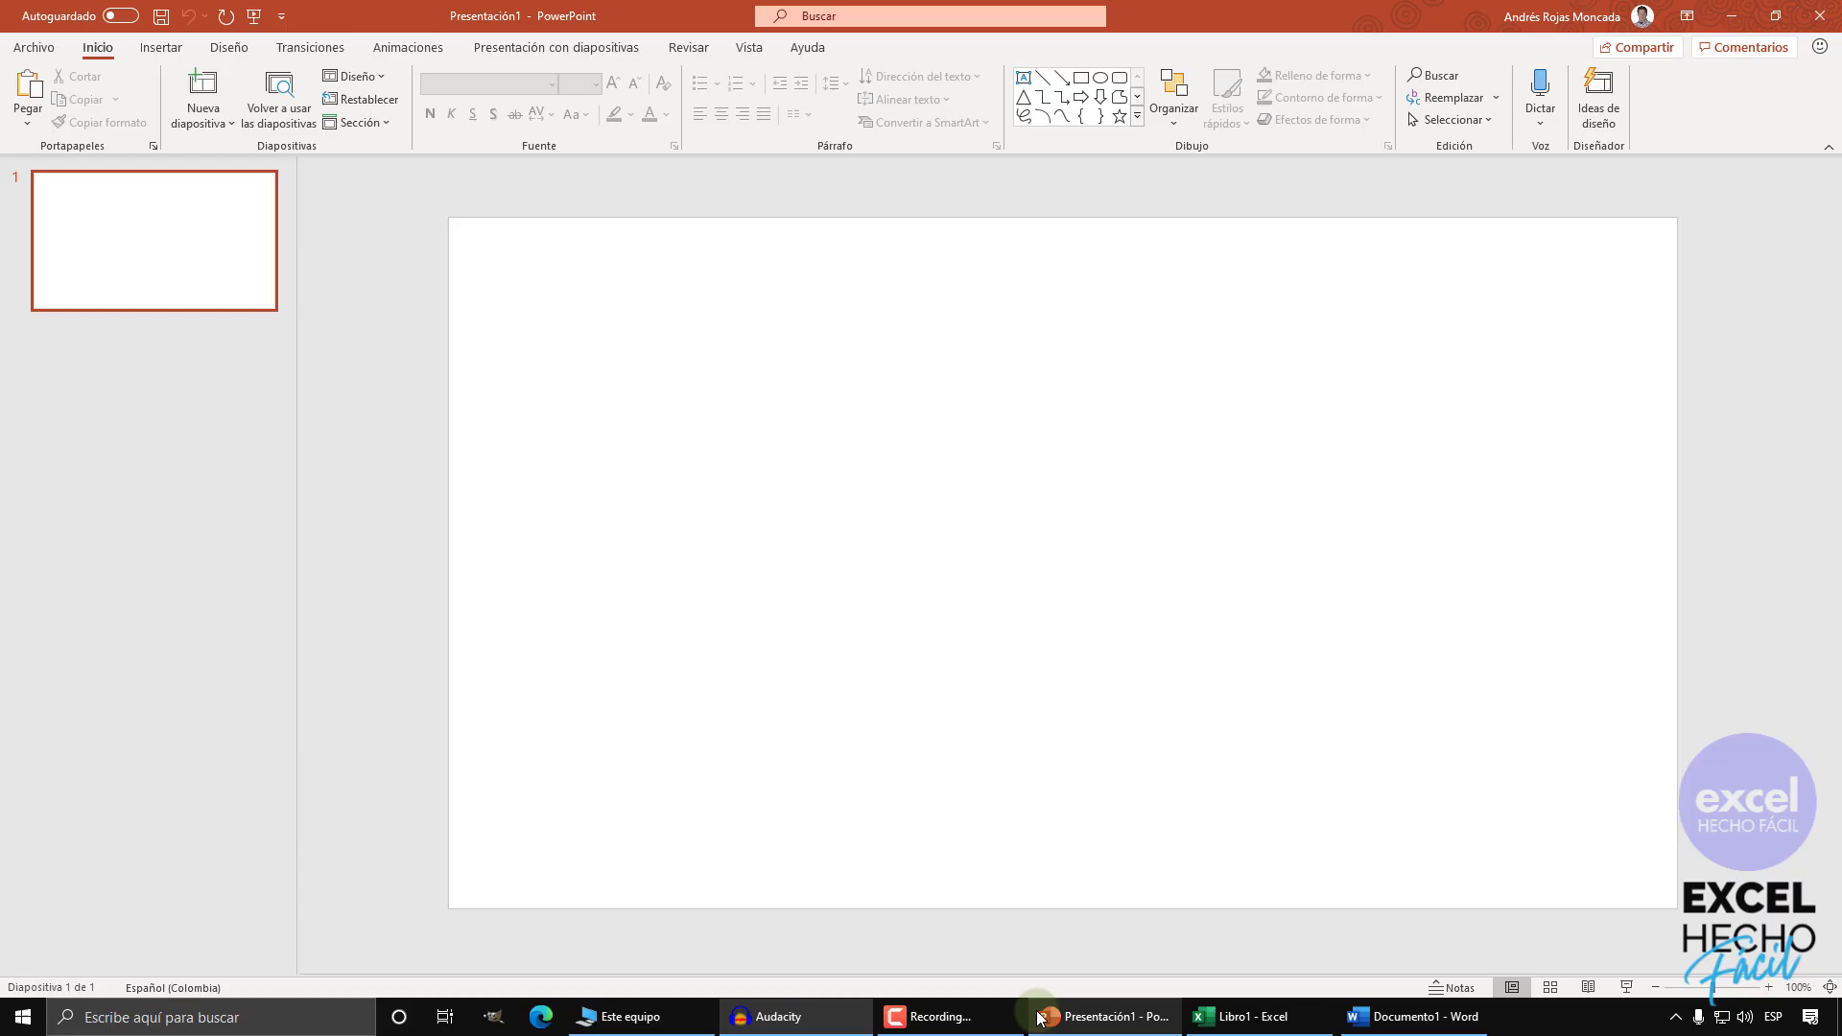
click(1247, 1016)
click(1416, 1016)
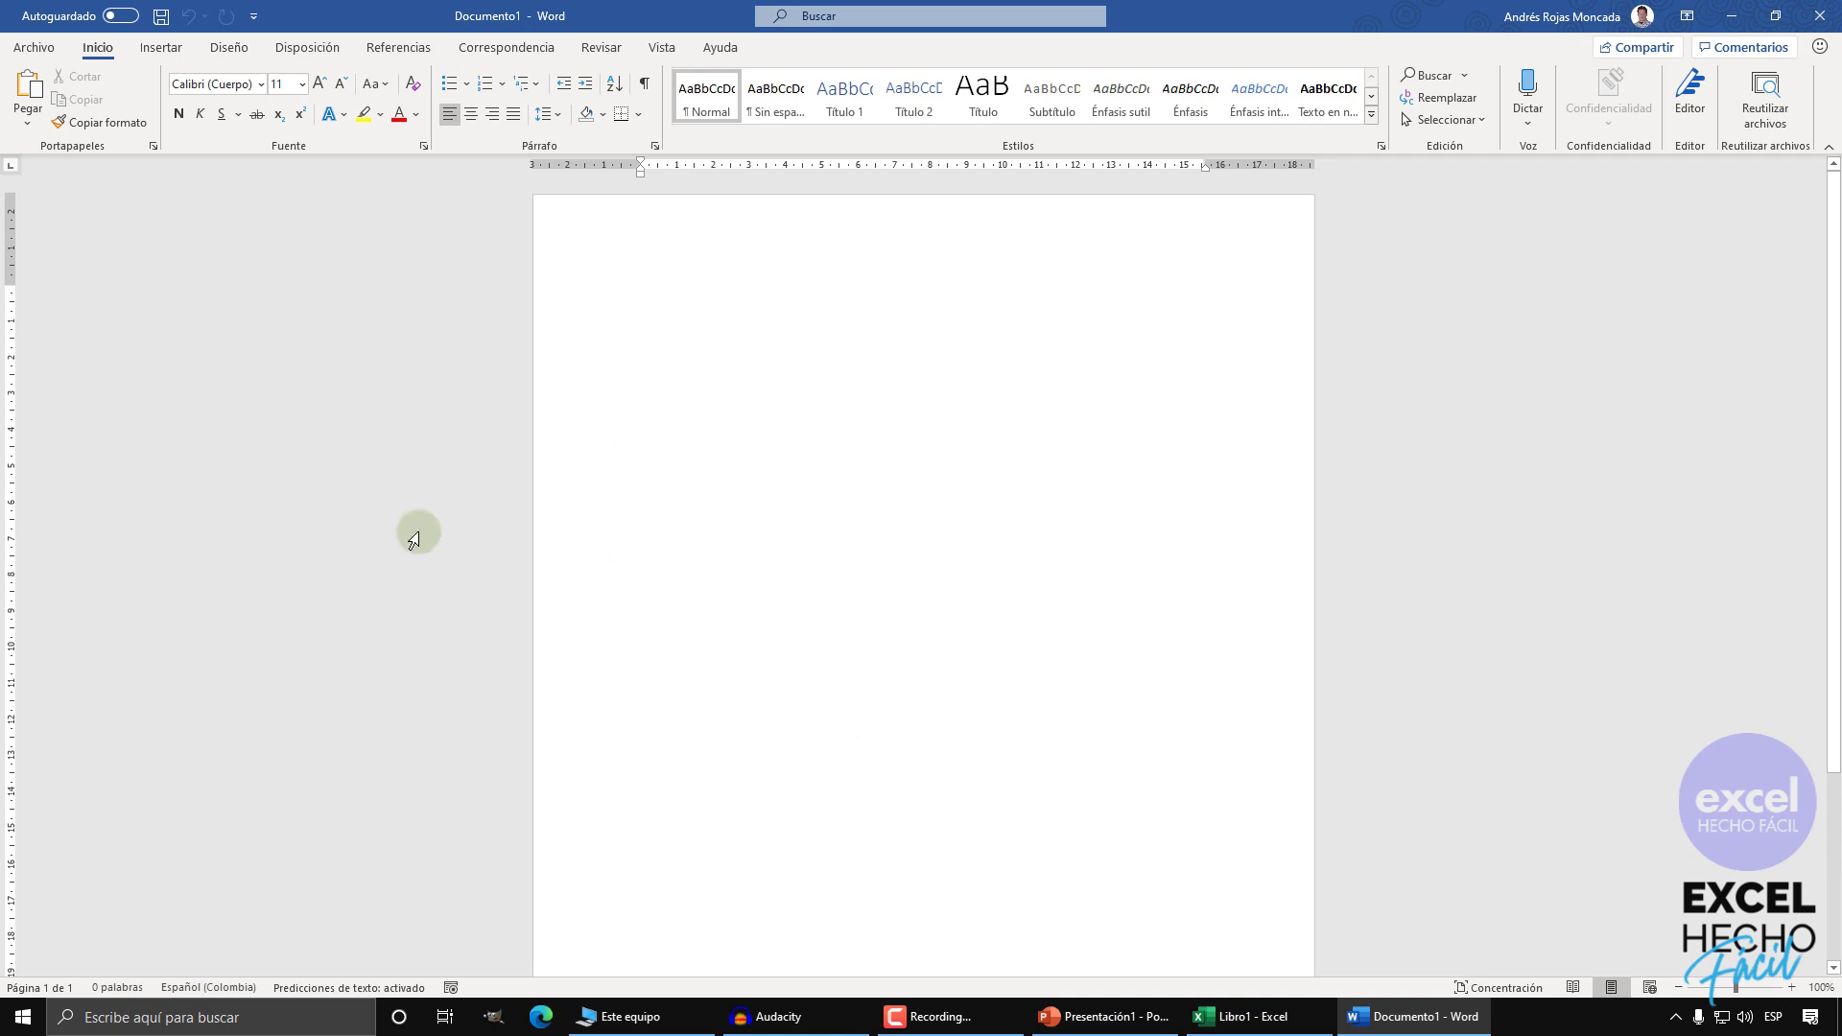
- Restore and dismiss the recorder window, and snap the Word window to the right half of the screen
click(938, 1016)
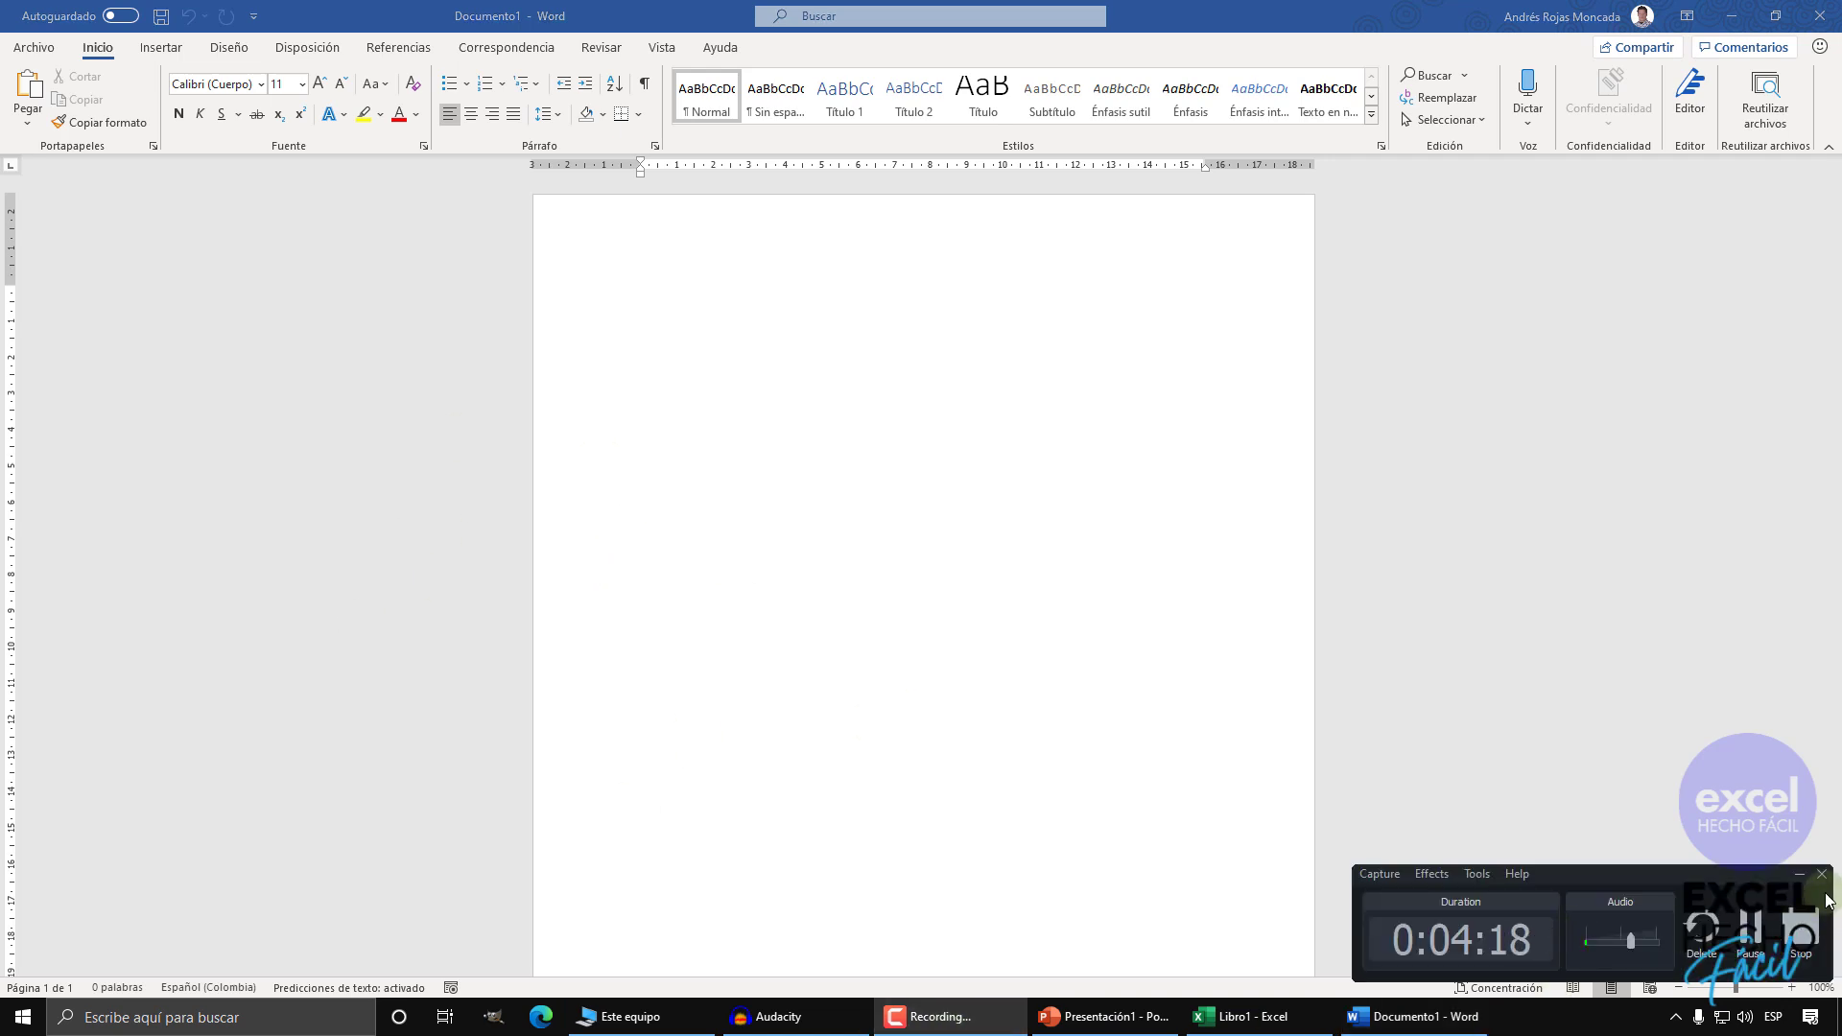
click(604, 739)
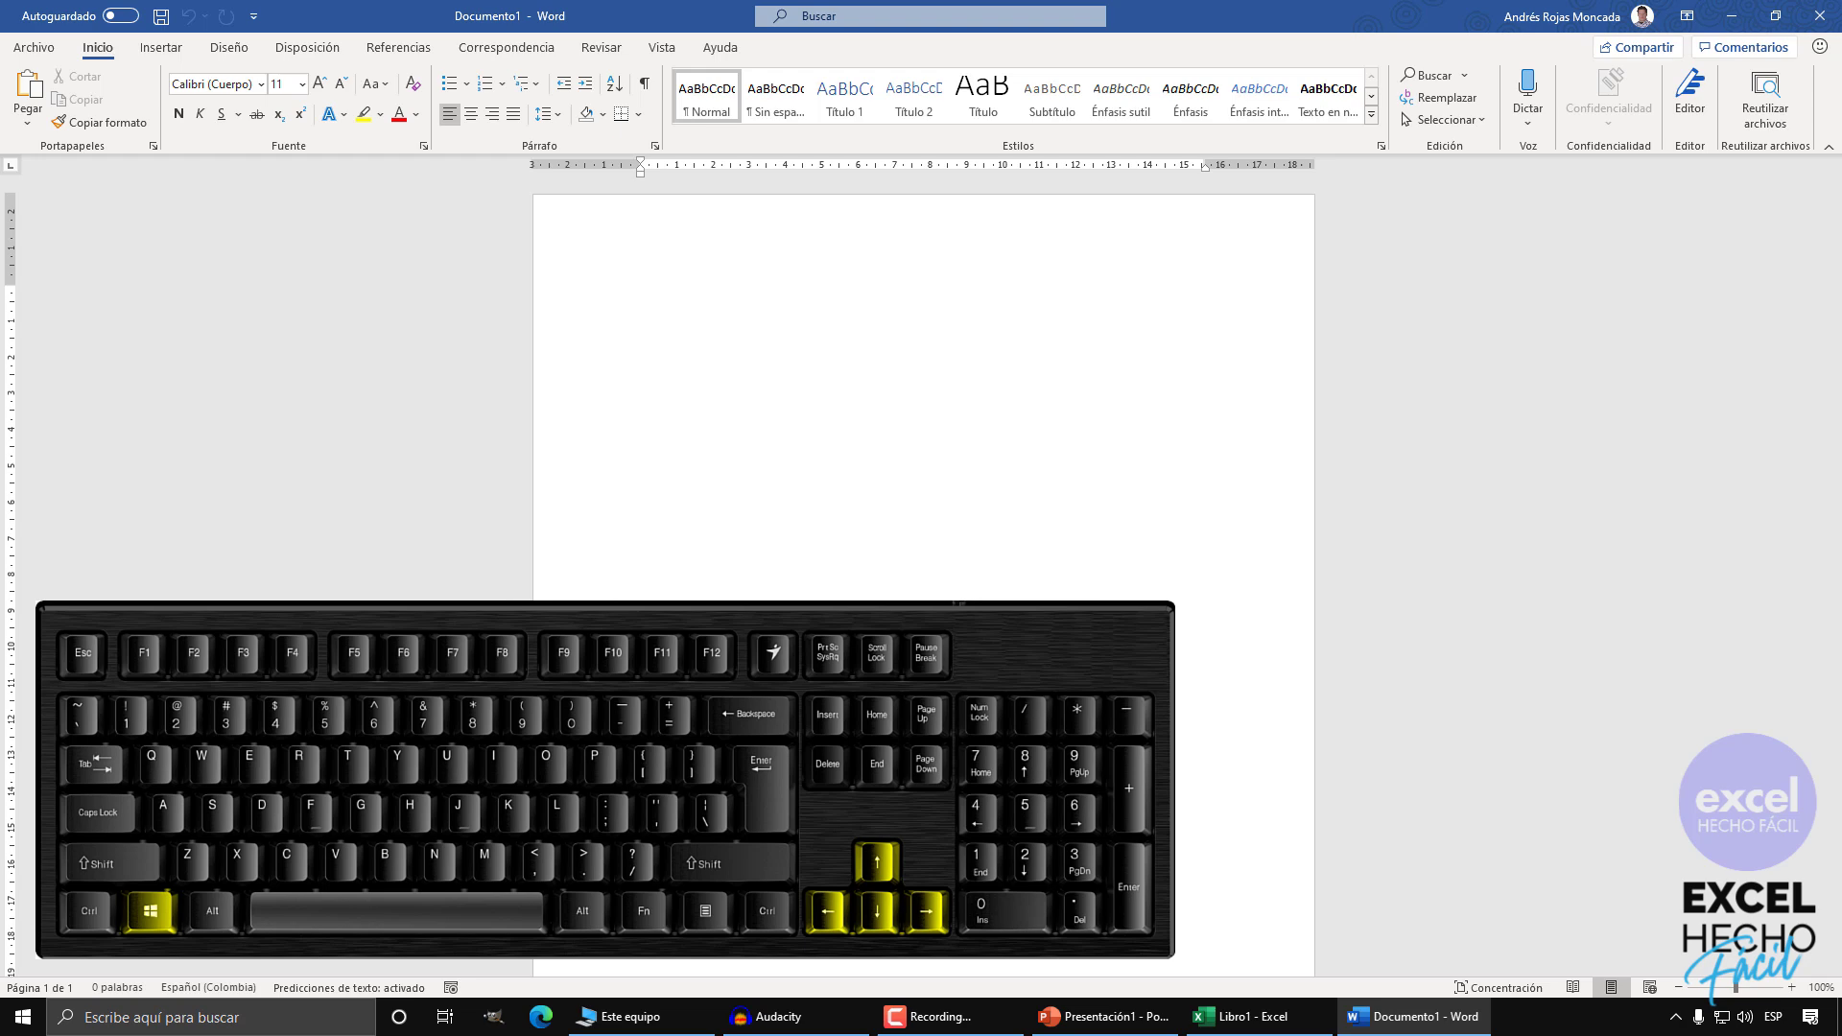
key(super+Right)
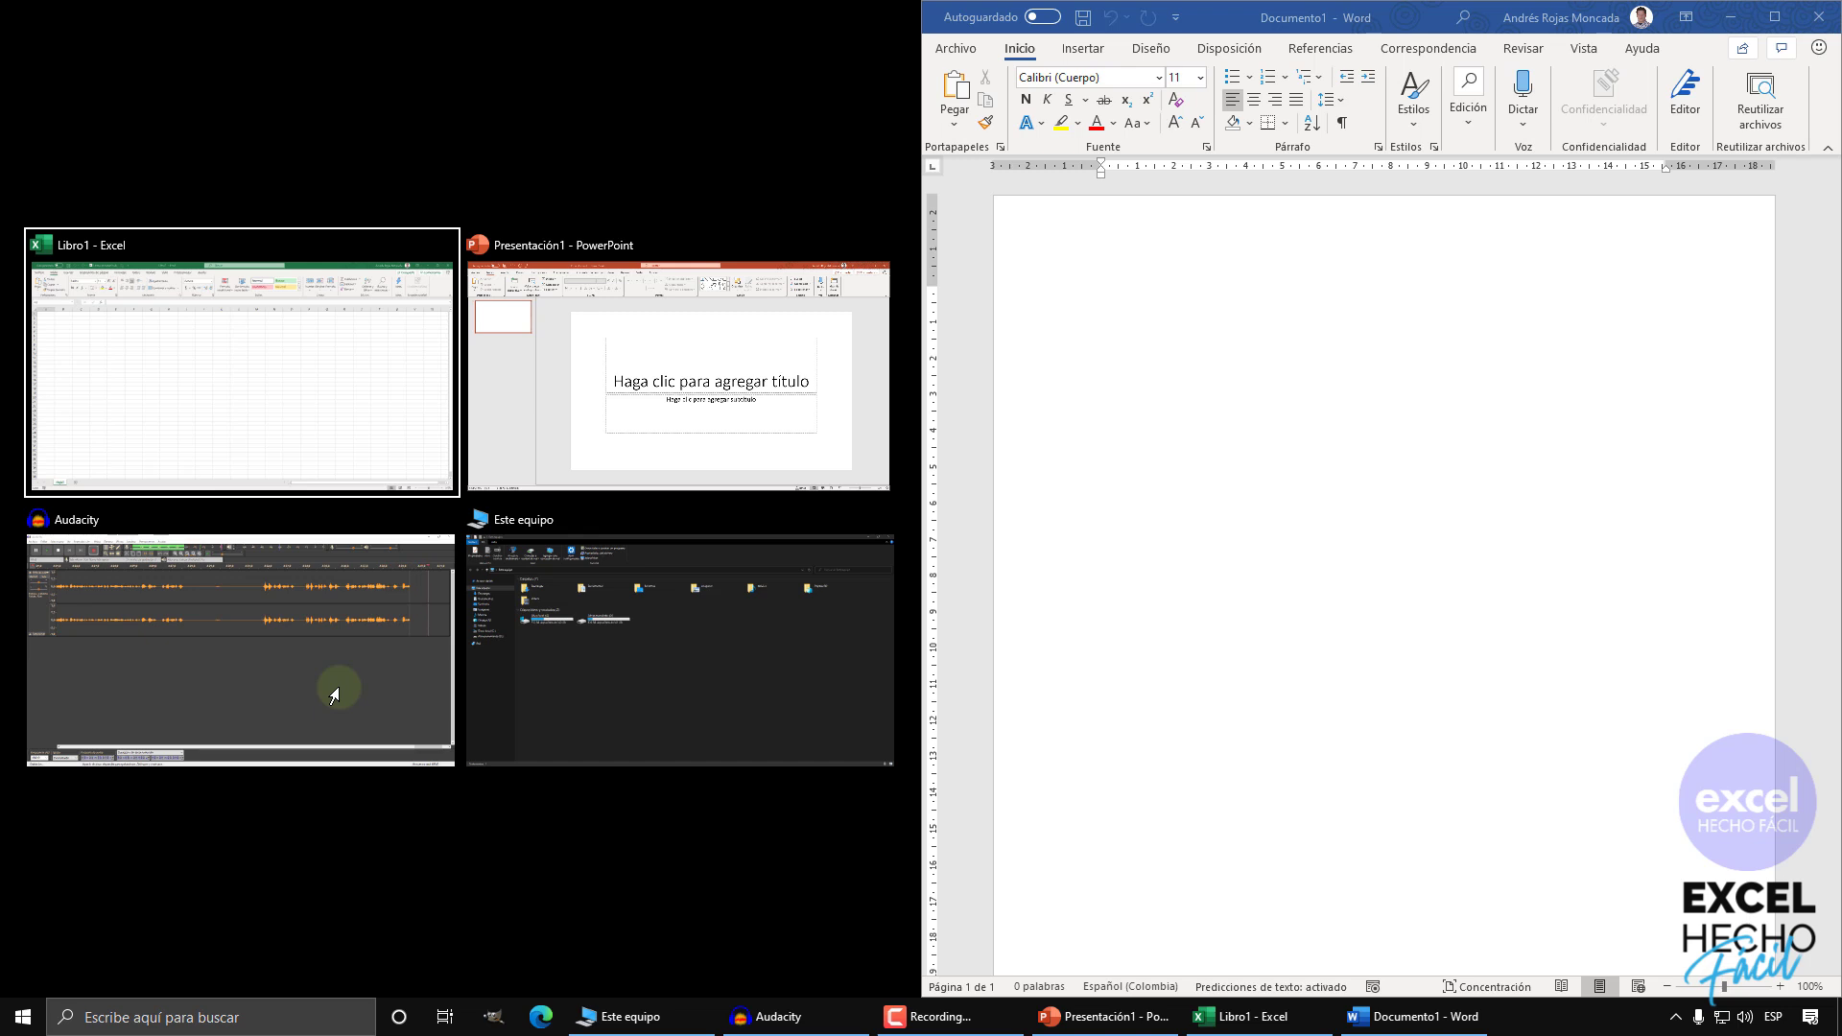
- Look through the suggested windows and choose Presentación1 - PowerPoint to fill the left half of the screen beside Word
key(Right)
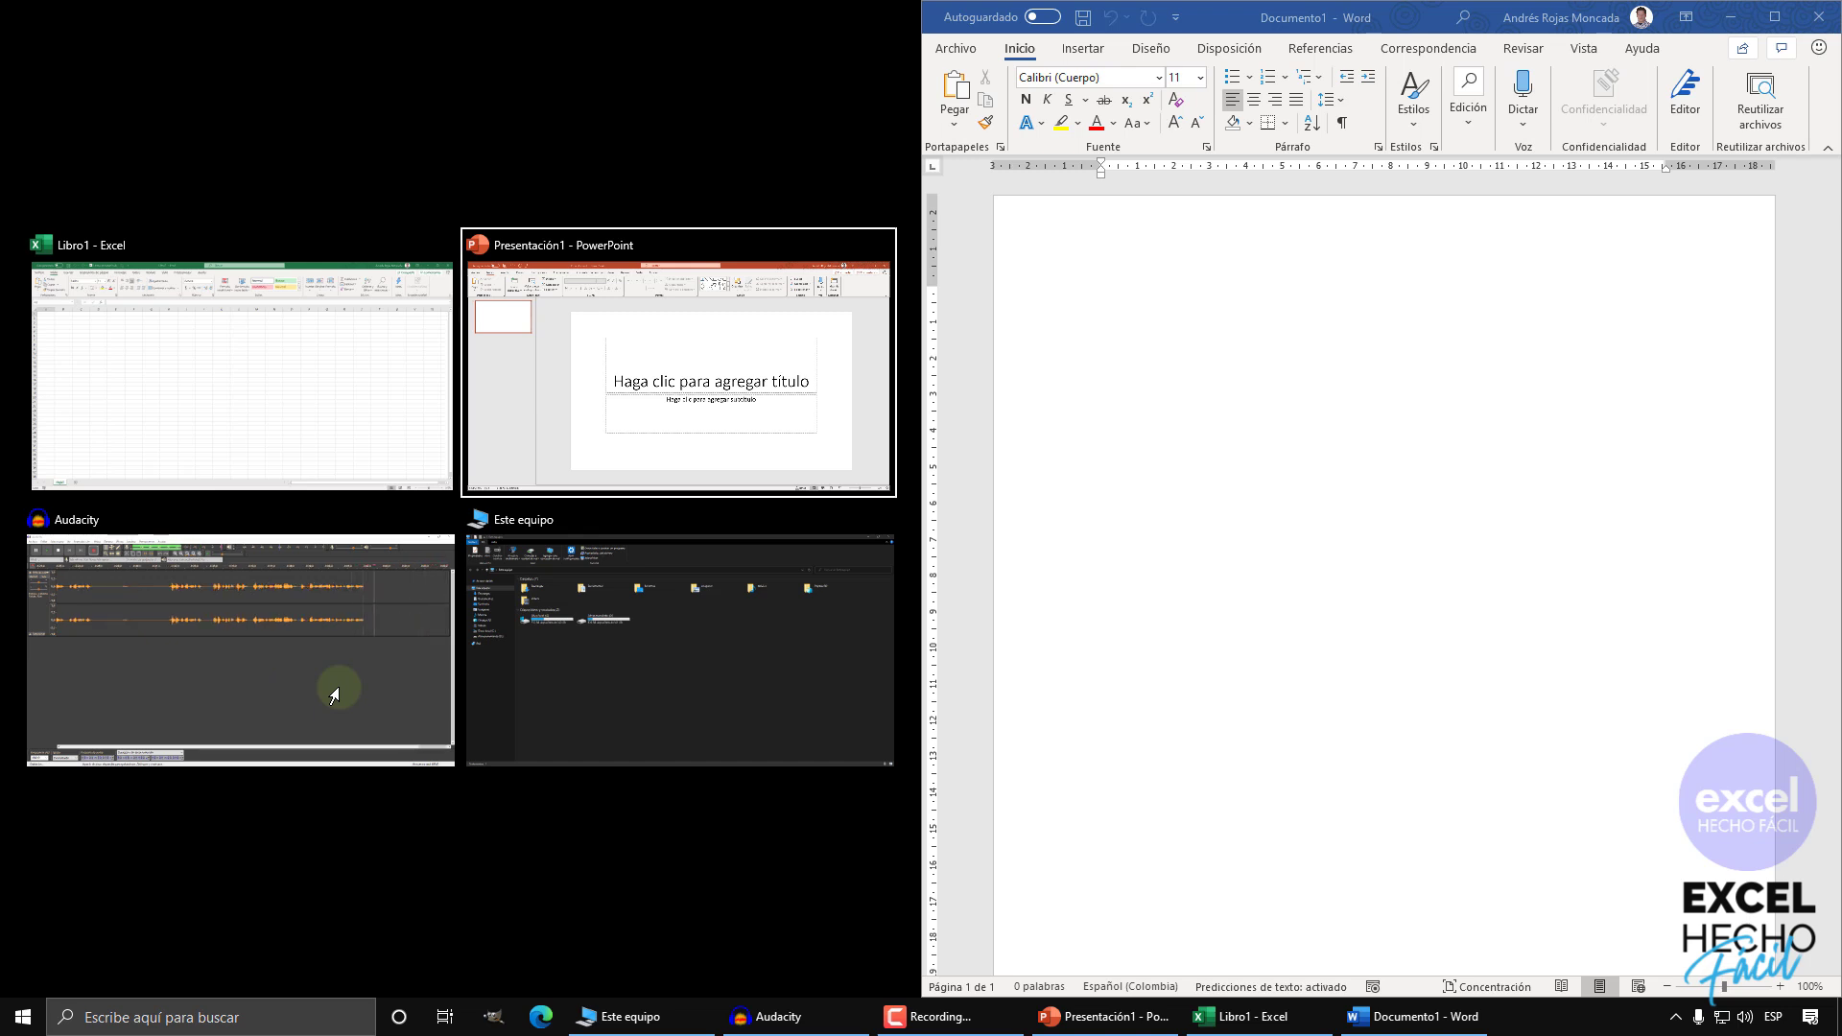
key(Down)
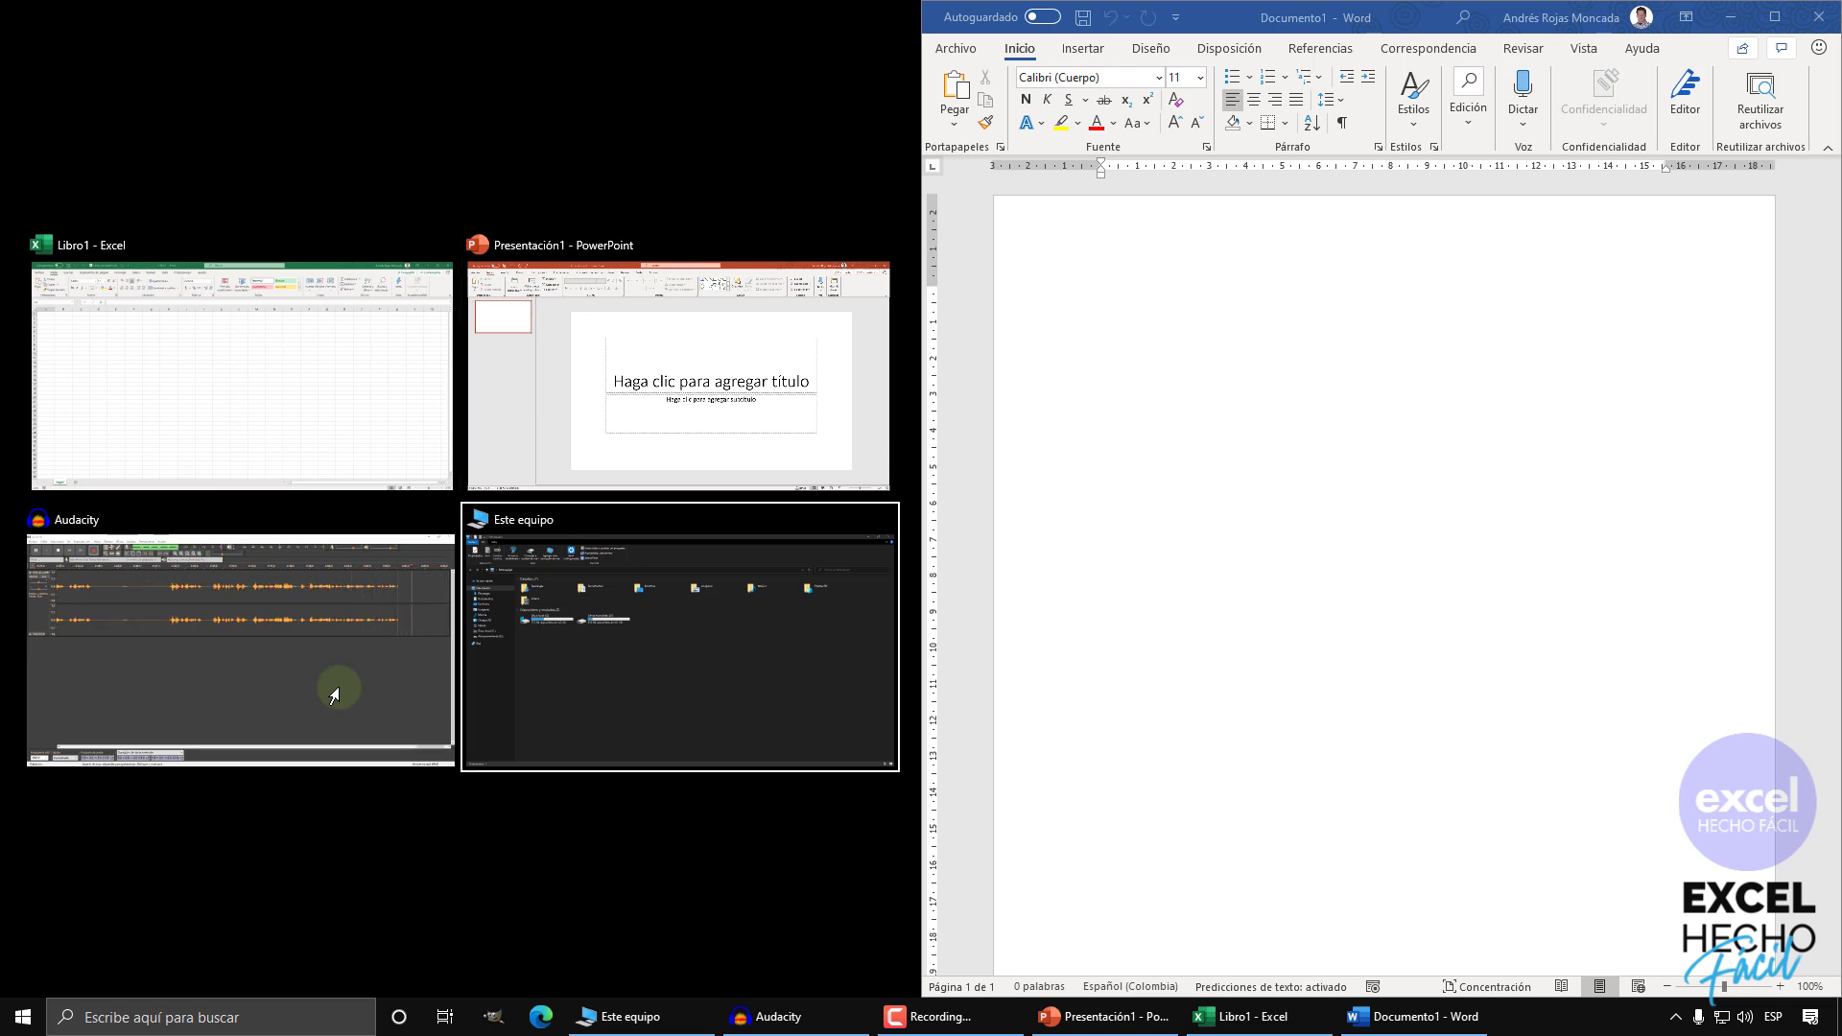
key(Left)
key(Up)
key(Right)
key(Return)
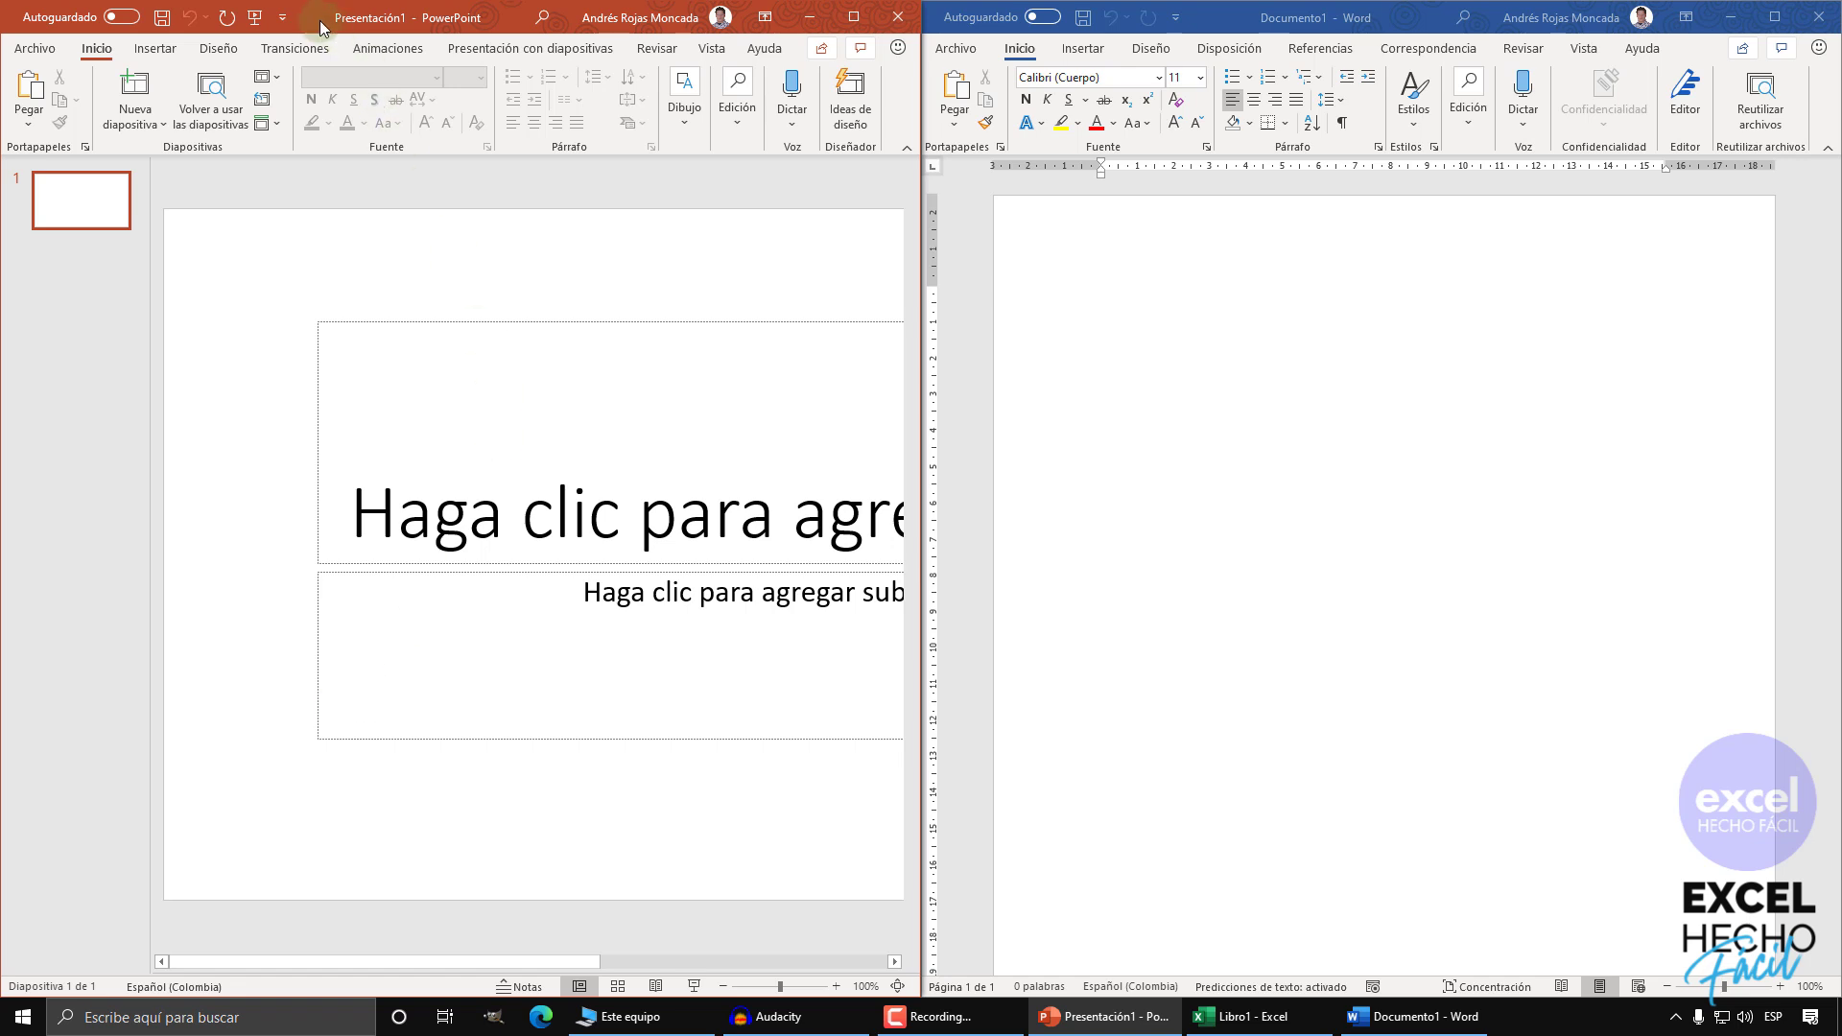
- Snap the PowerPoint window to the upper-left quarter of the screen and fill the lower-left quarter with the Excel window
key(super+Up)
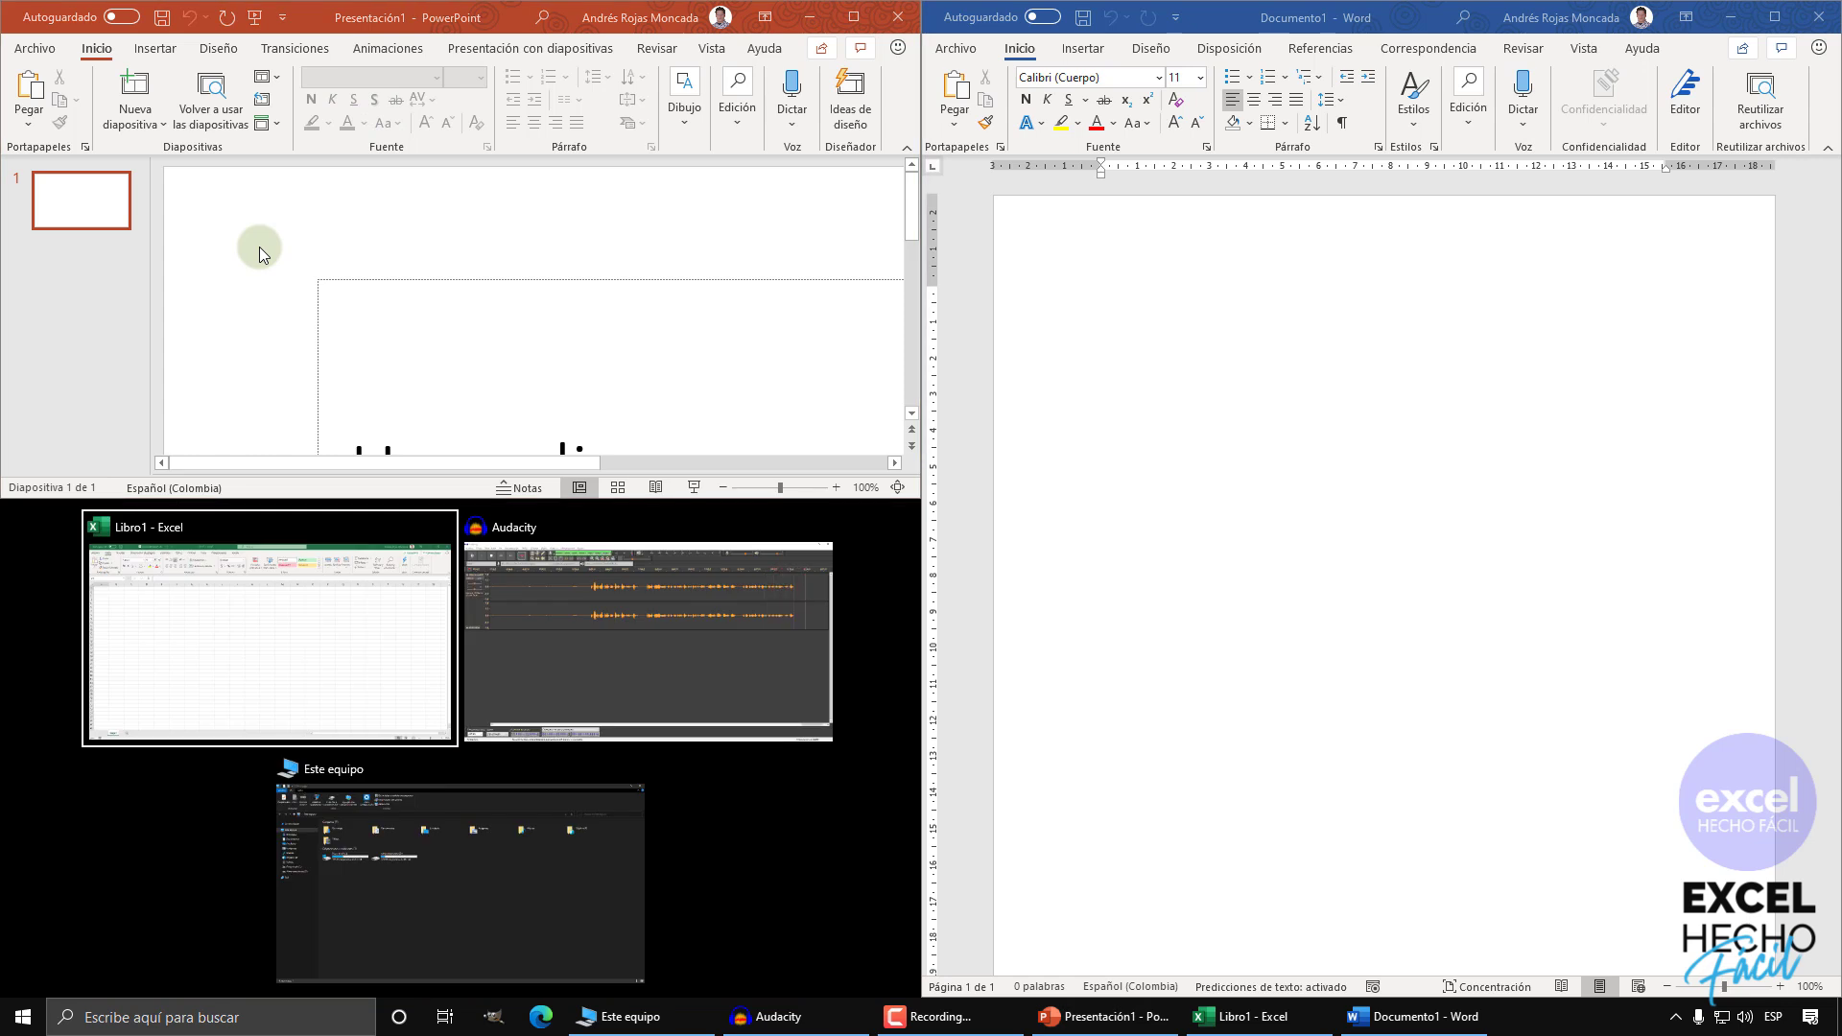
key(Right)
key(Left)
key(Return)
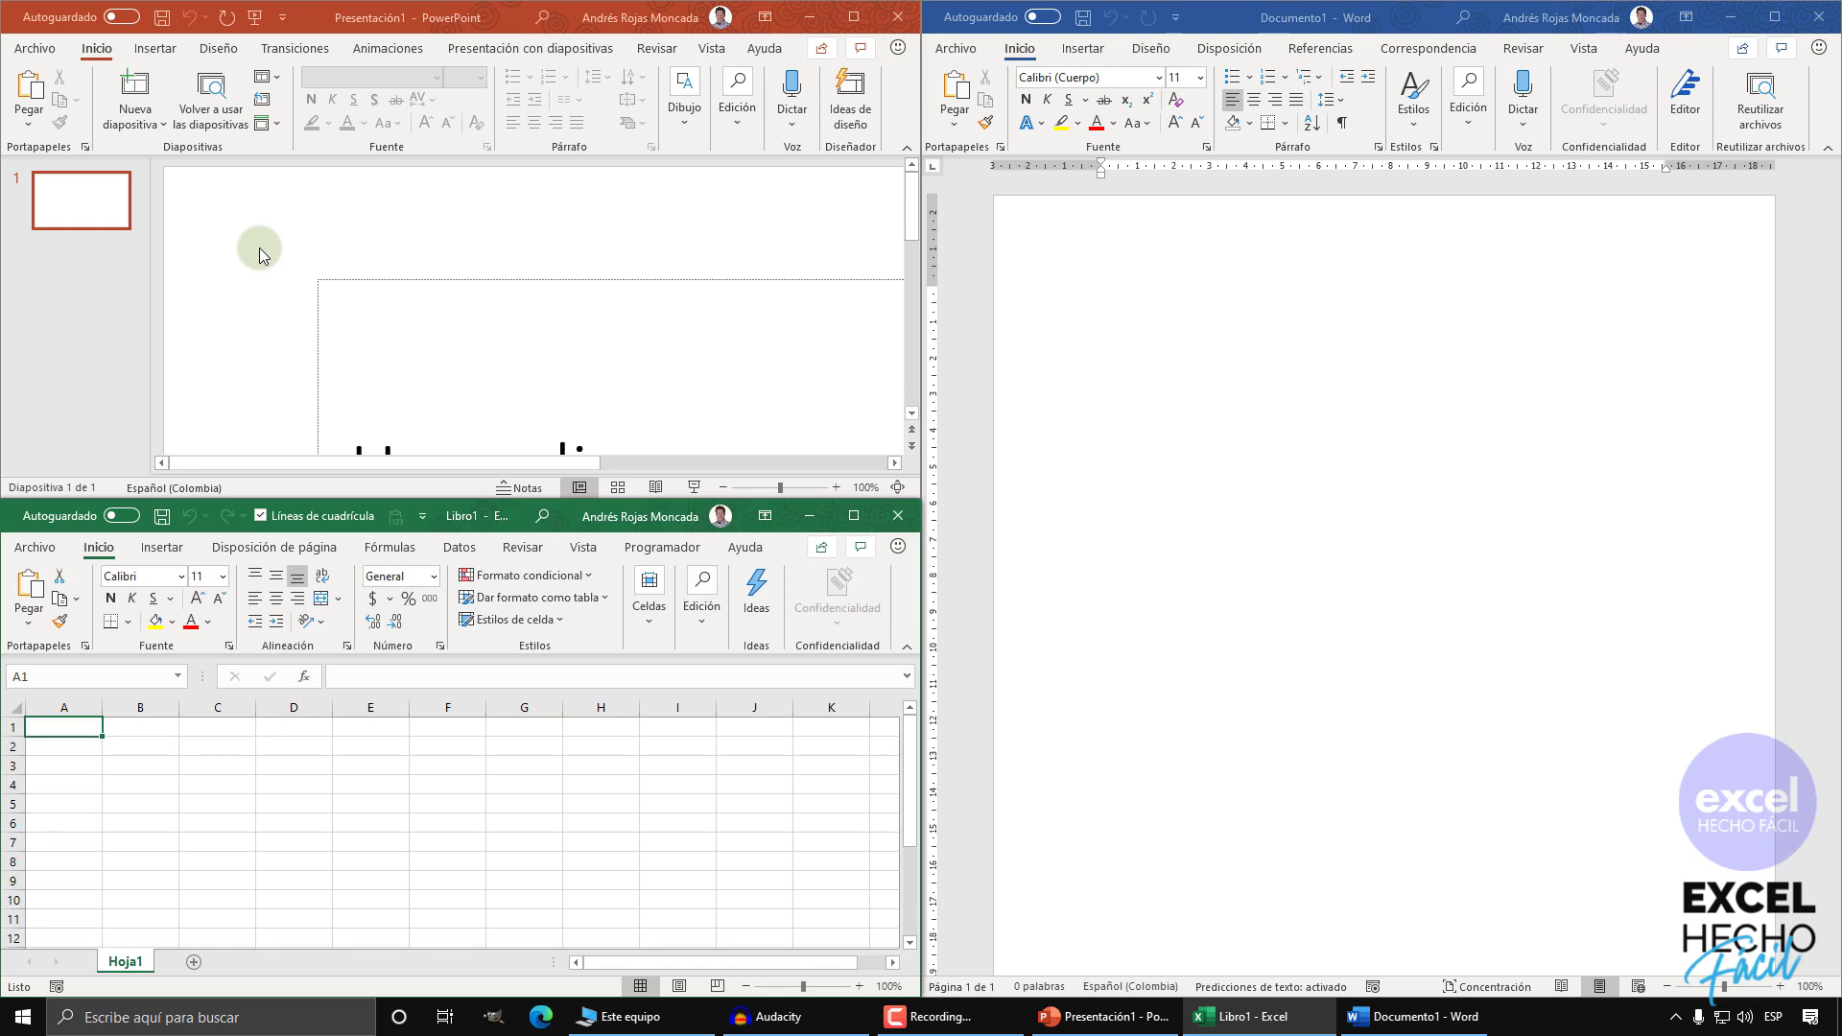
- Snap the Word window to the lower-right quarter of the screen and fill the upper-right quarter with Este equipo
click(1217, 19)
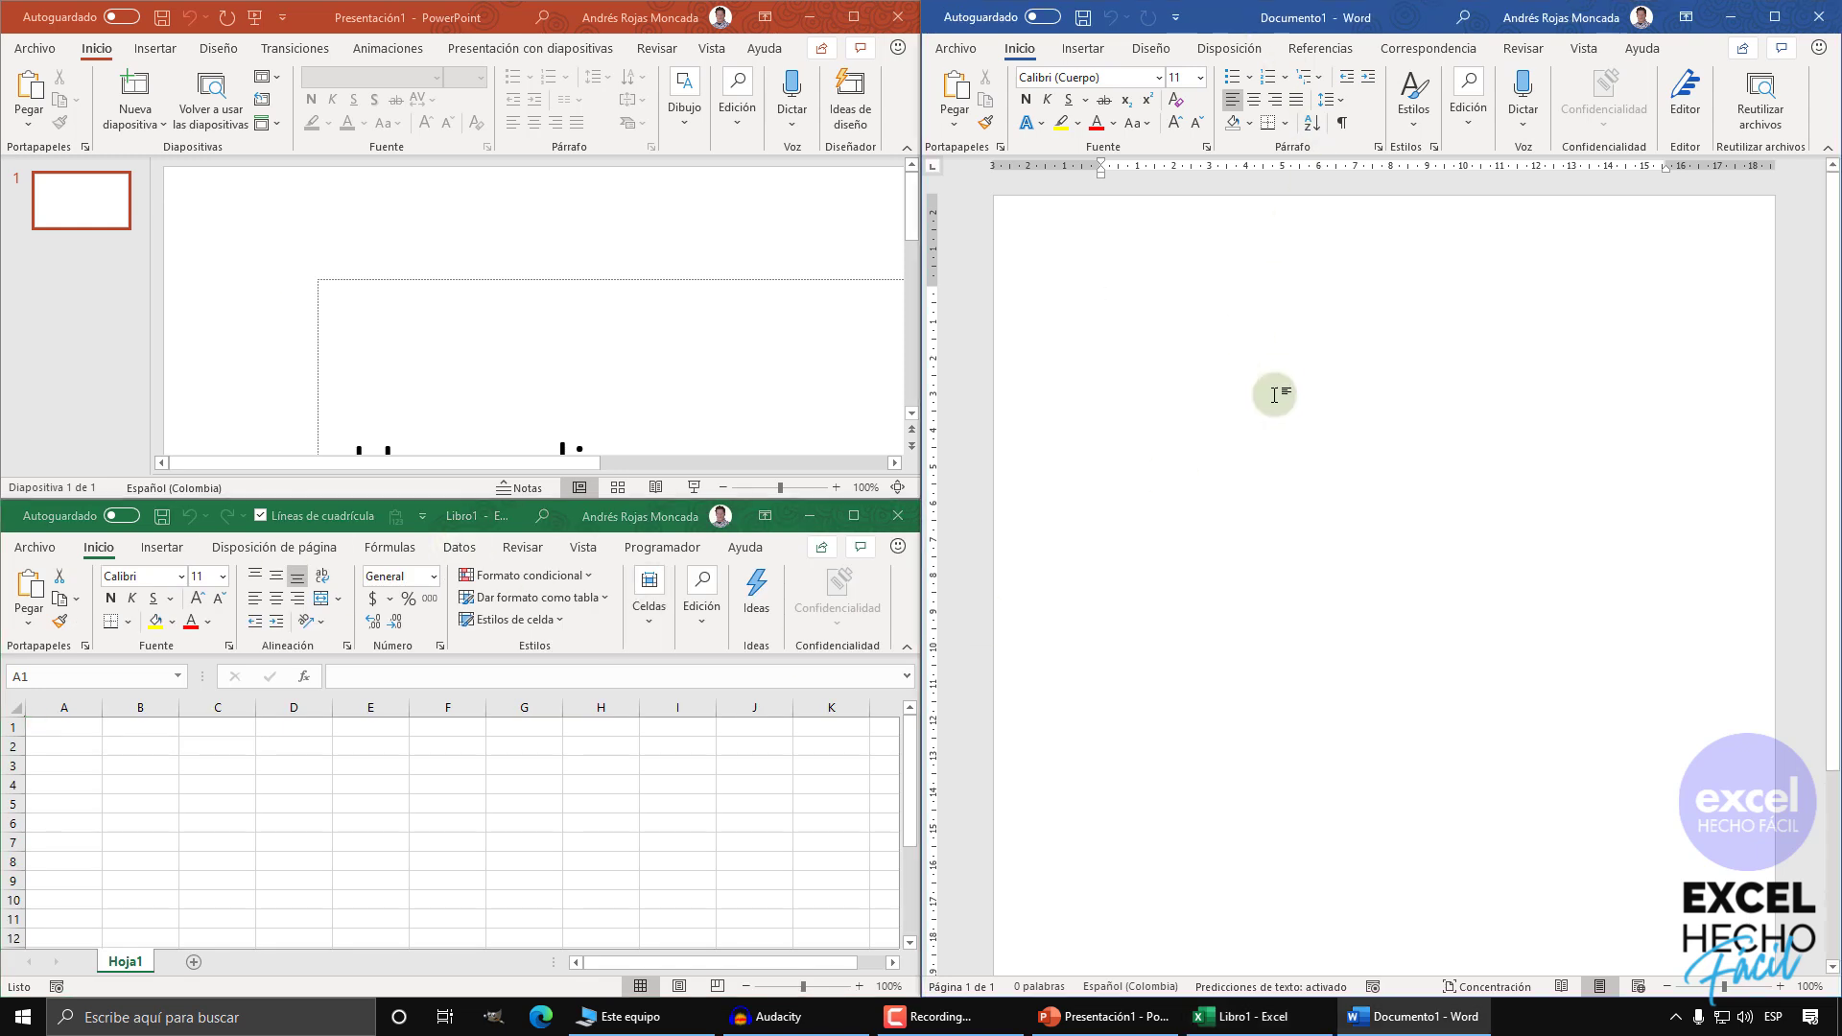
key(super+Down)
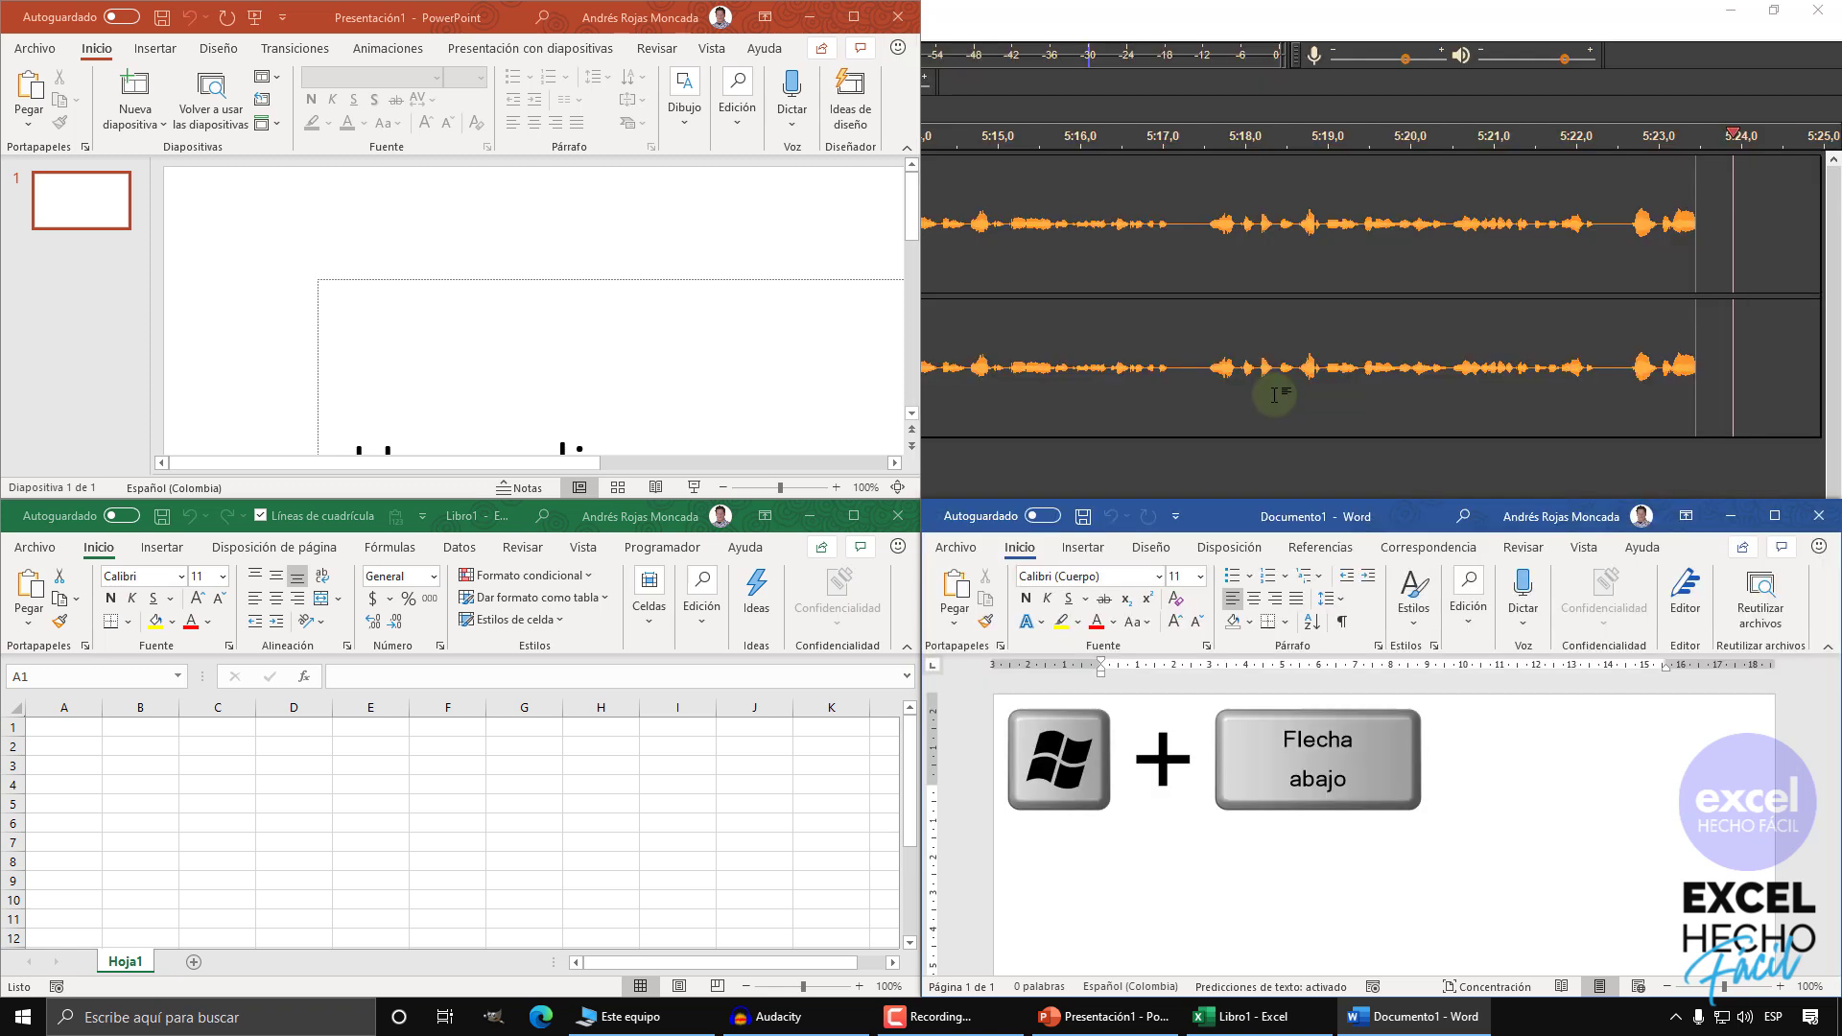
key(Right)
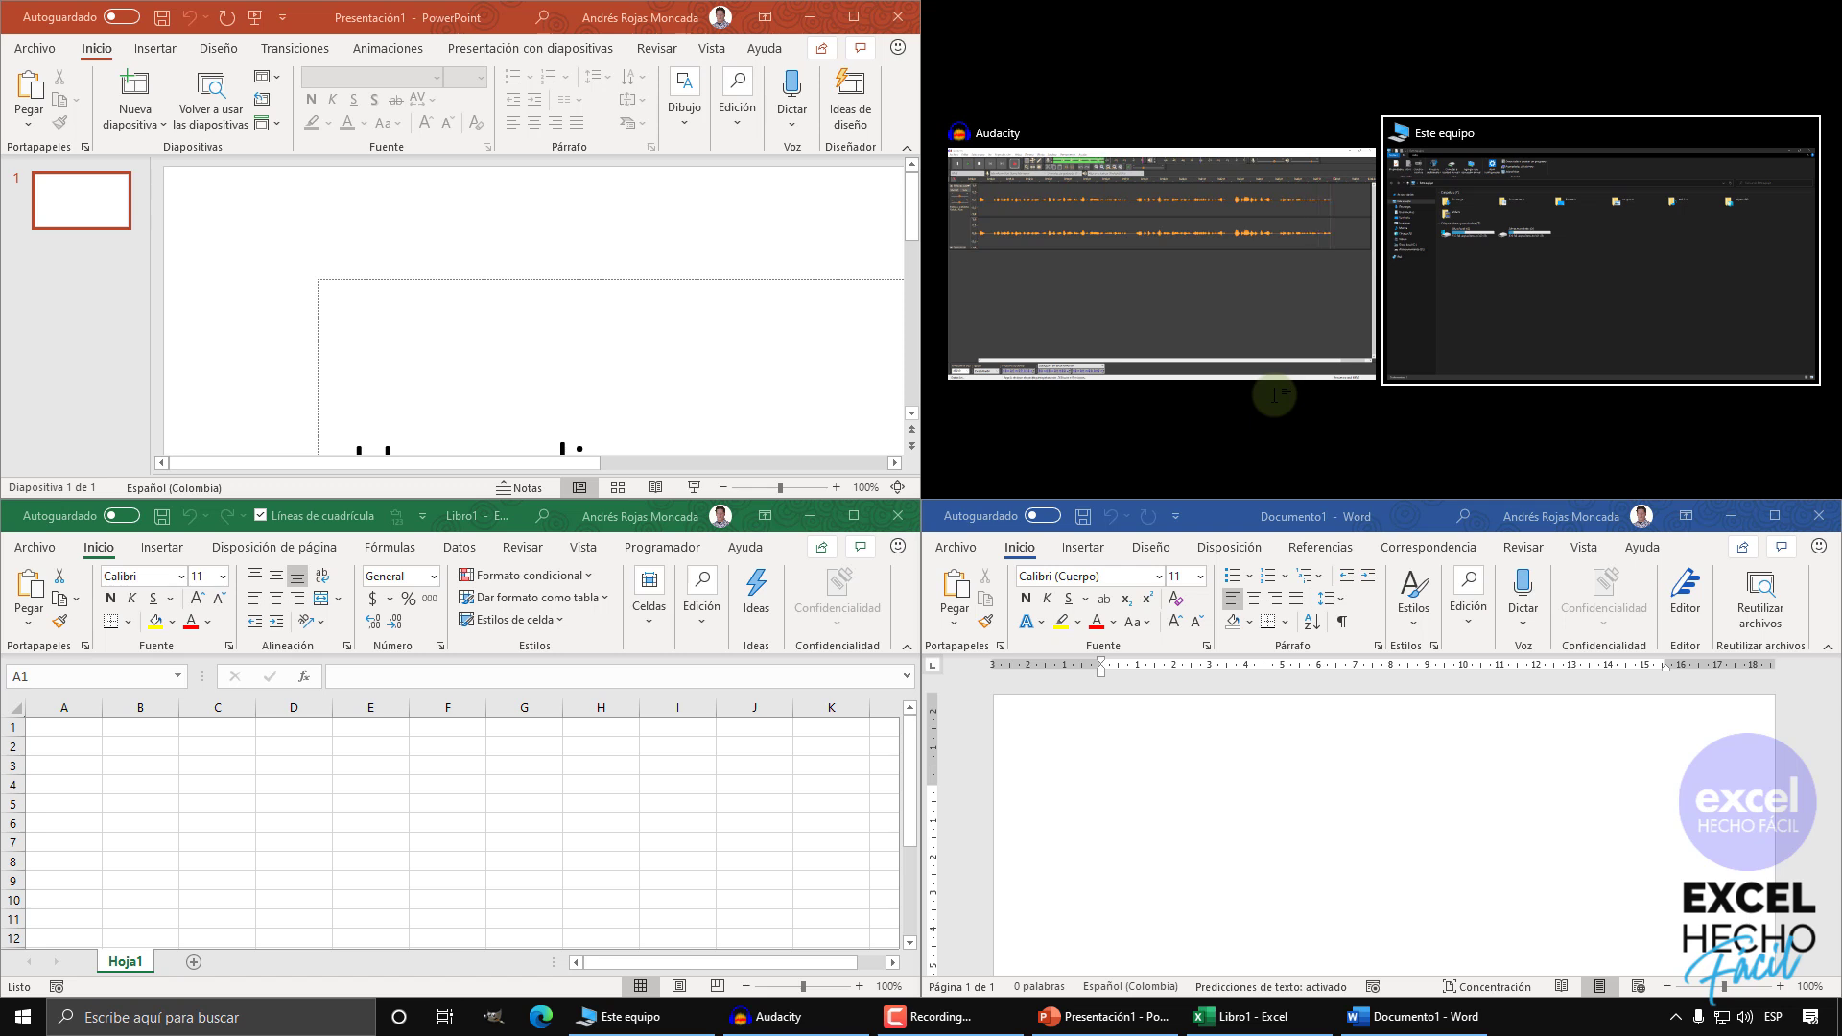
key(Return)
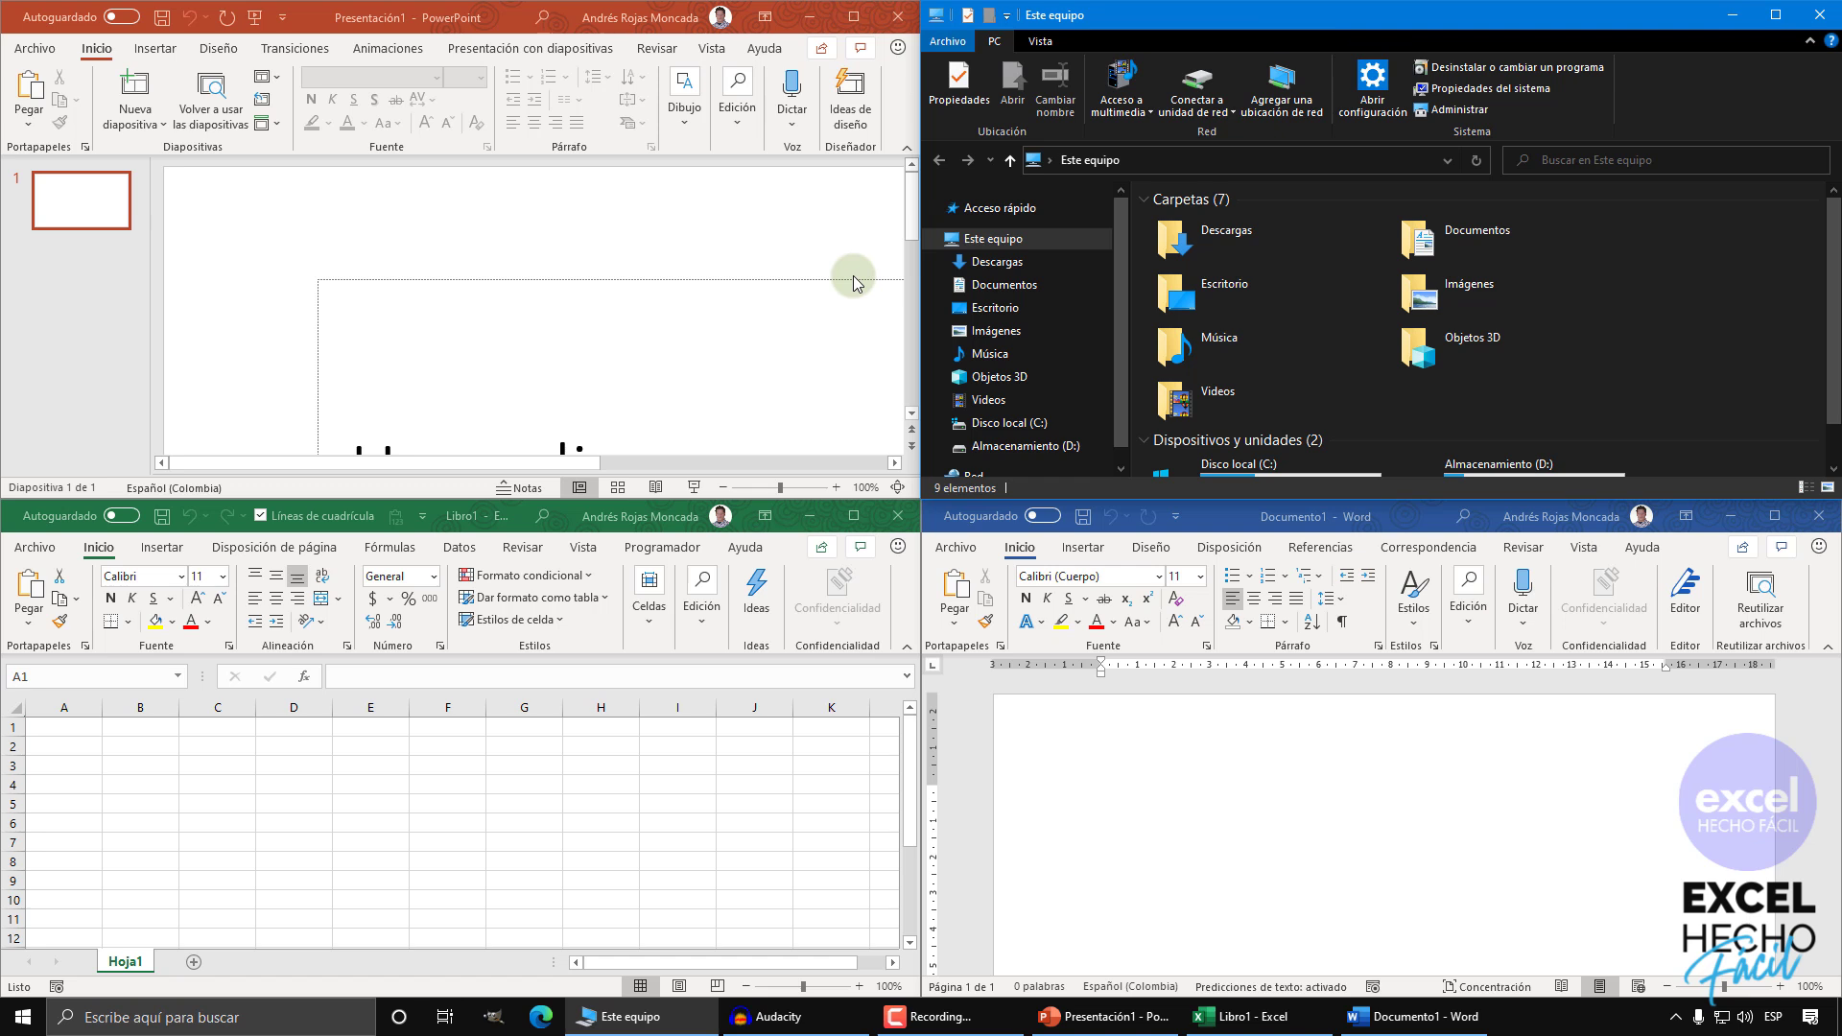
- Maximize the Este equipo window, and snap it to the left half of the screen
key(super+Up)
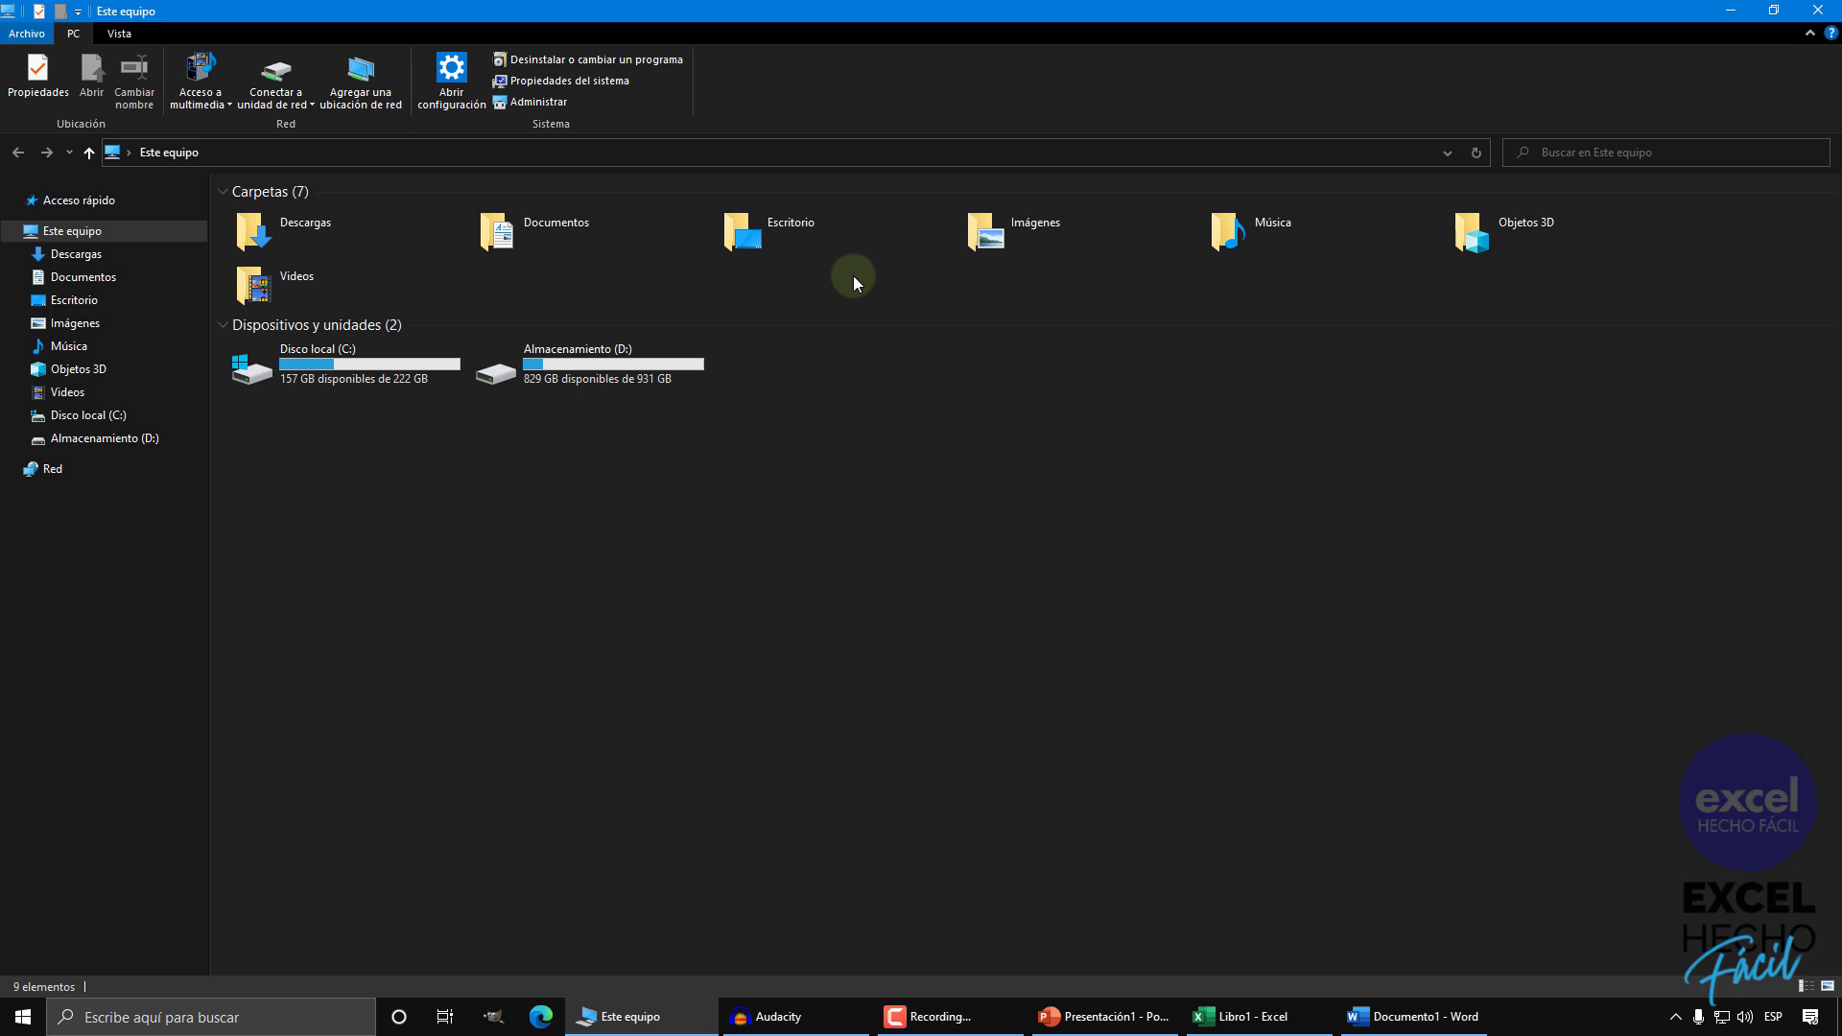
key(super+Left)
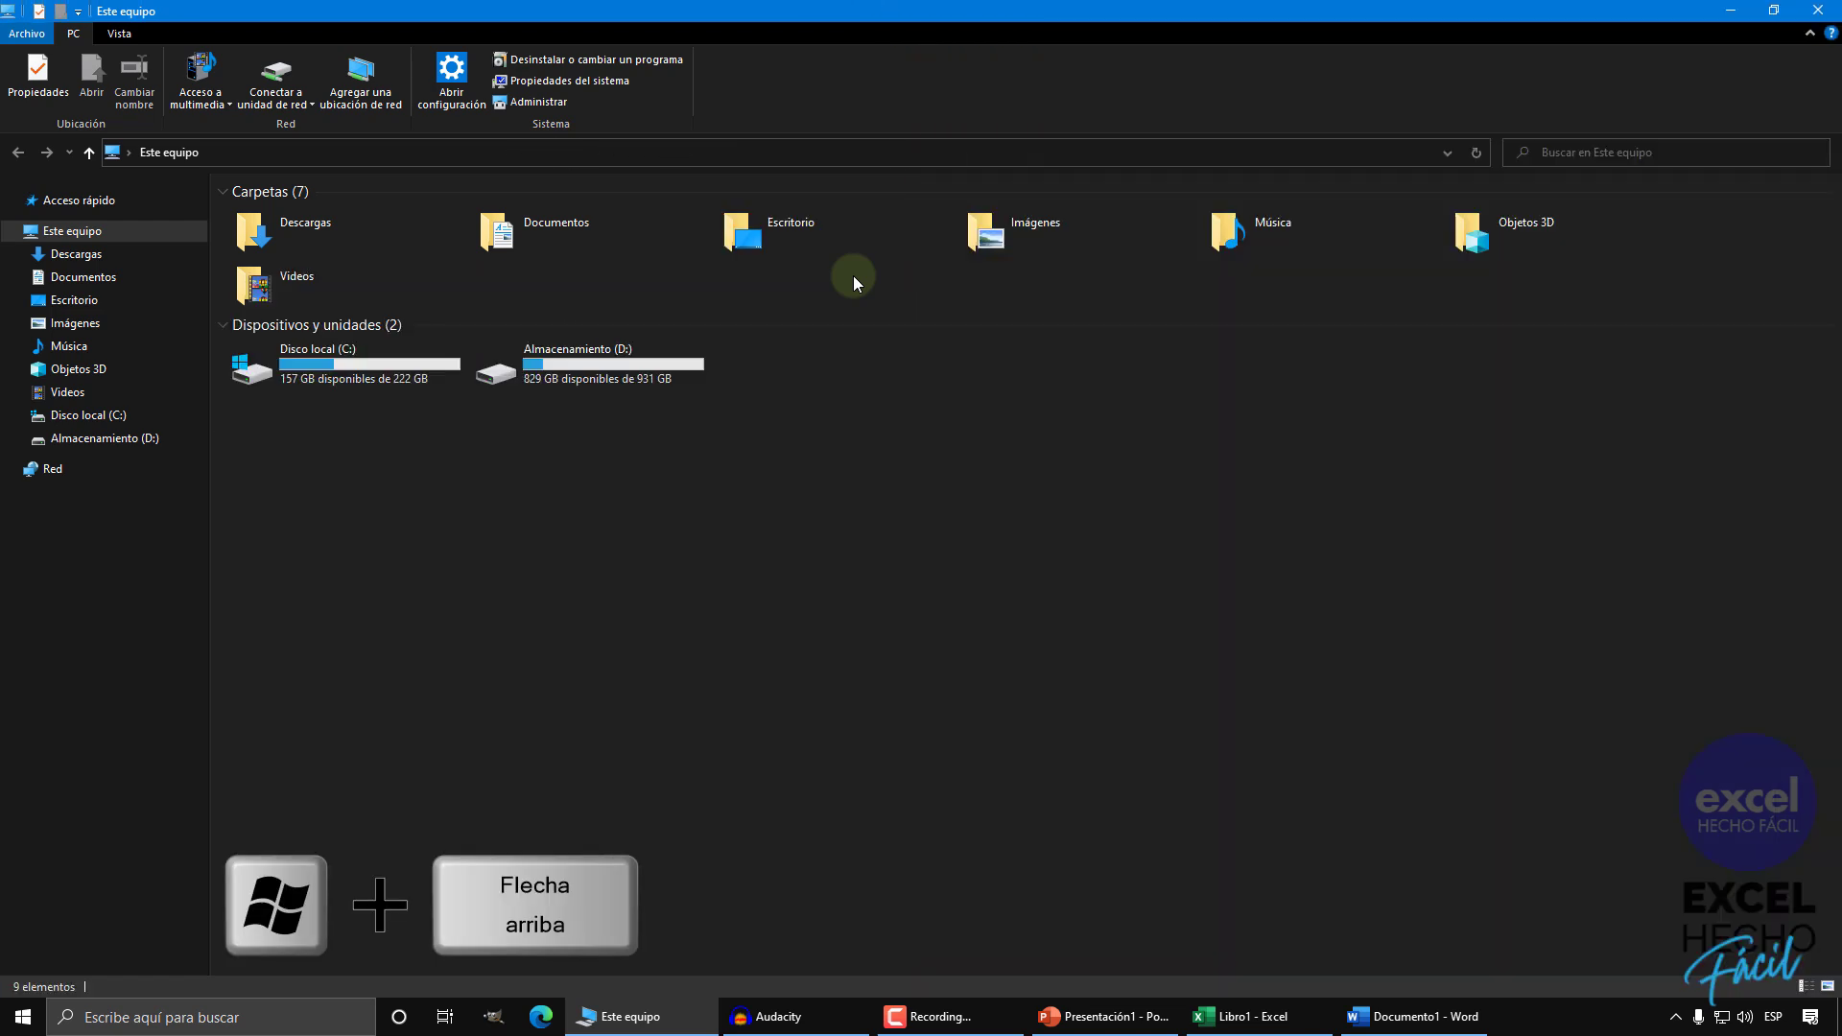